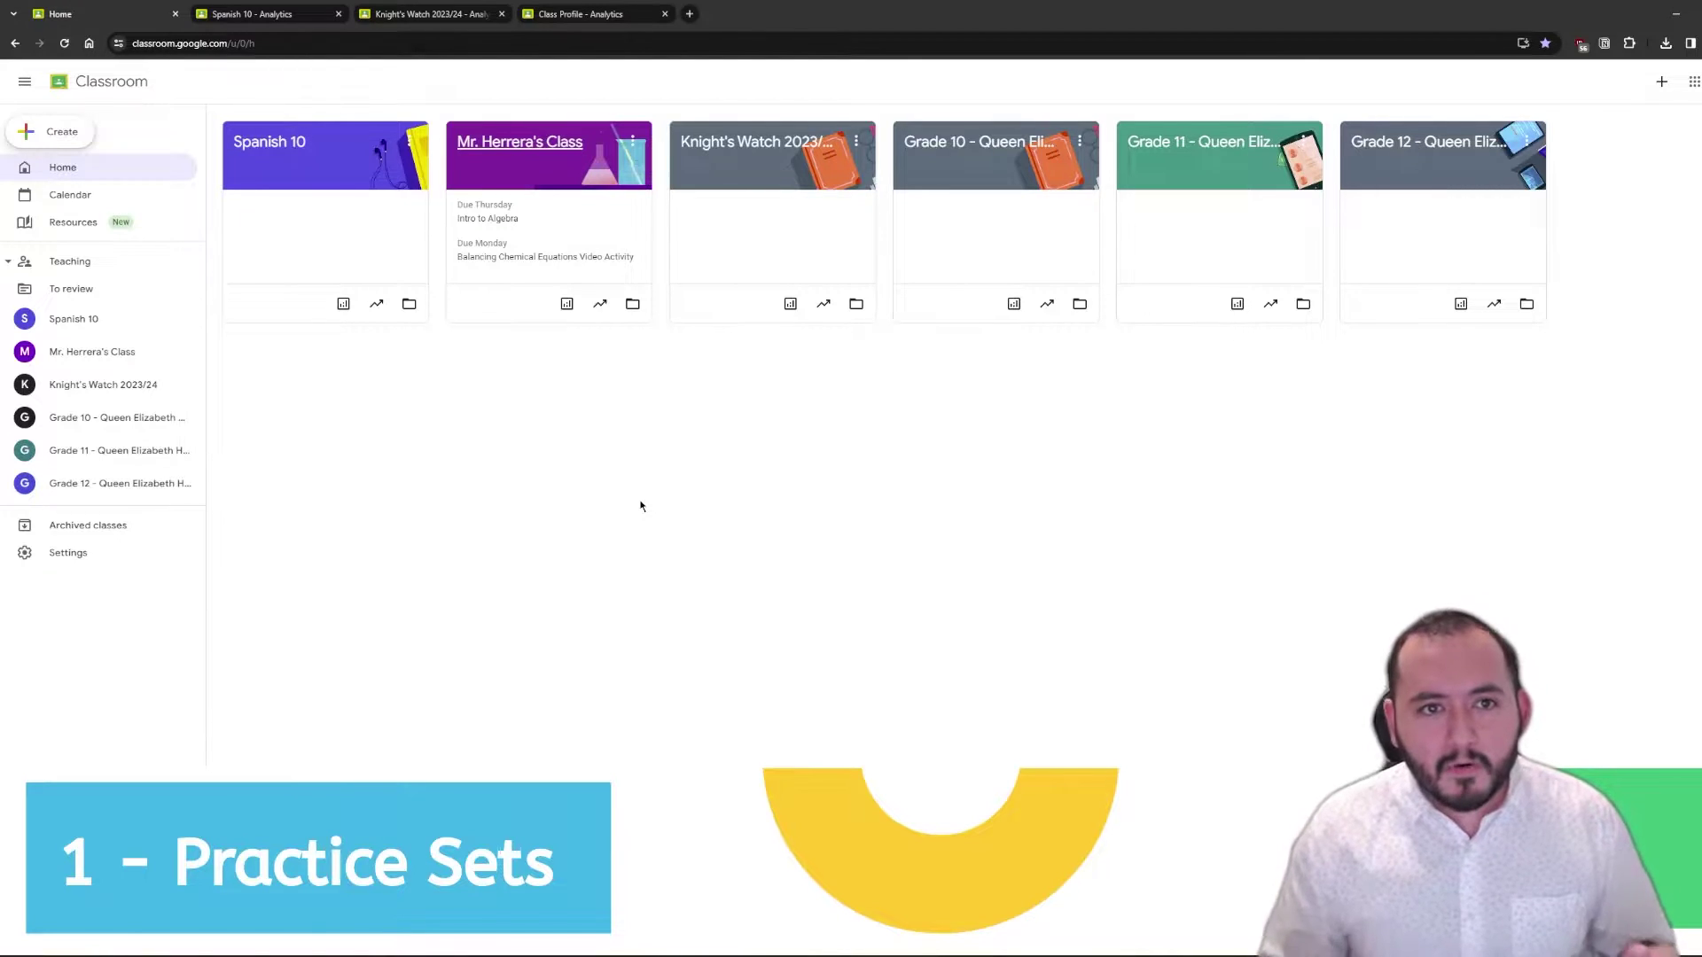
Step: Go to Resources, zoom the page to 125%, and preview the Intro to Algebra practice set
left_click(132, 226)
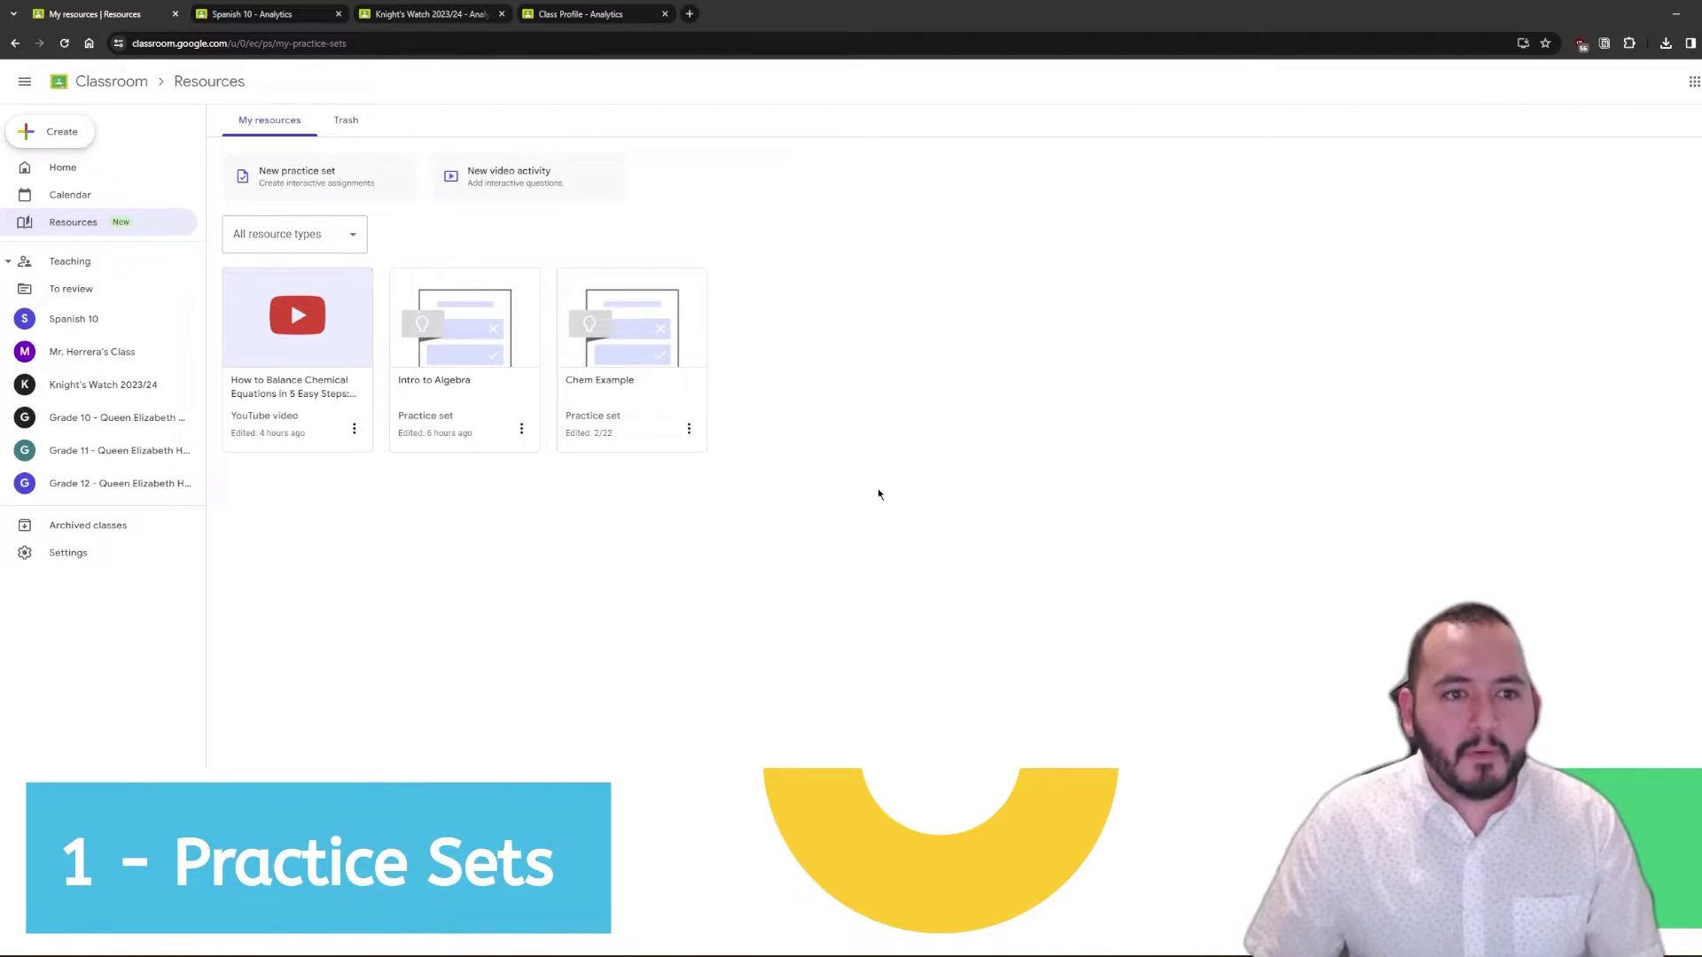
key("ctrl+plus")
key("ctrl+plus")
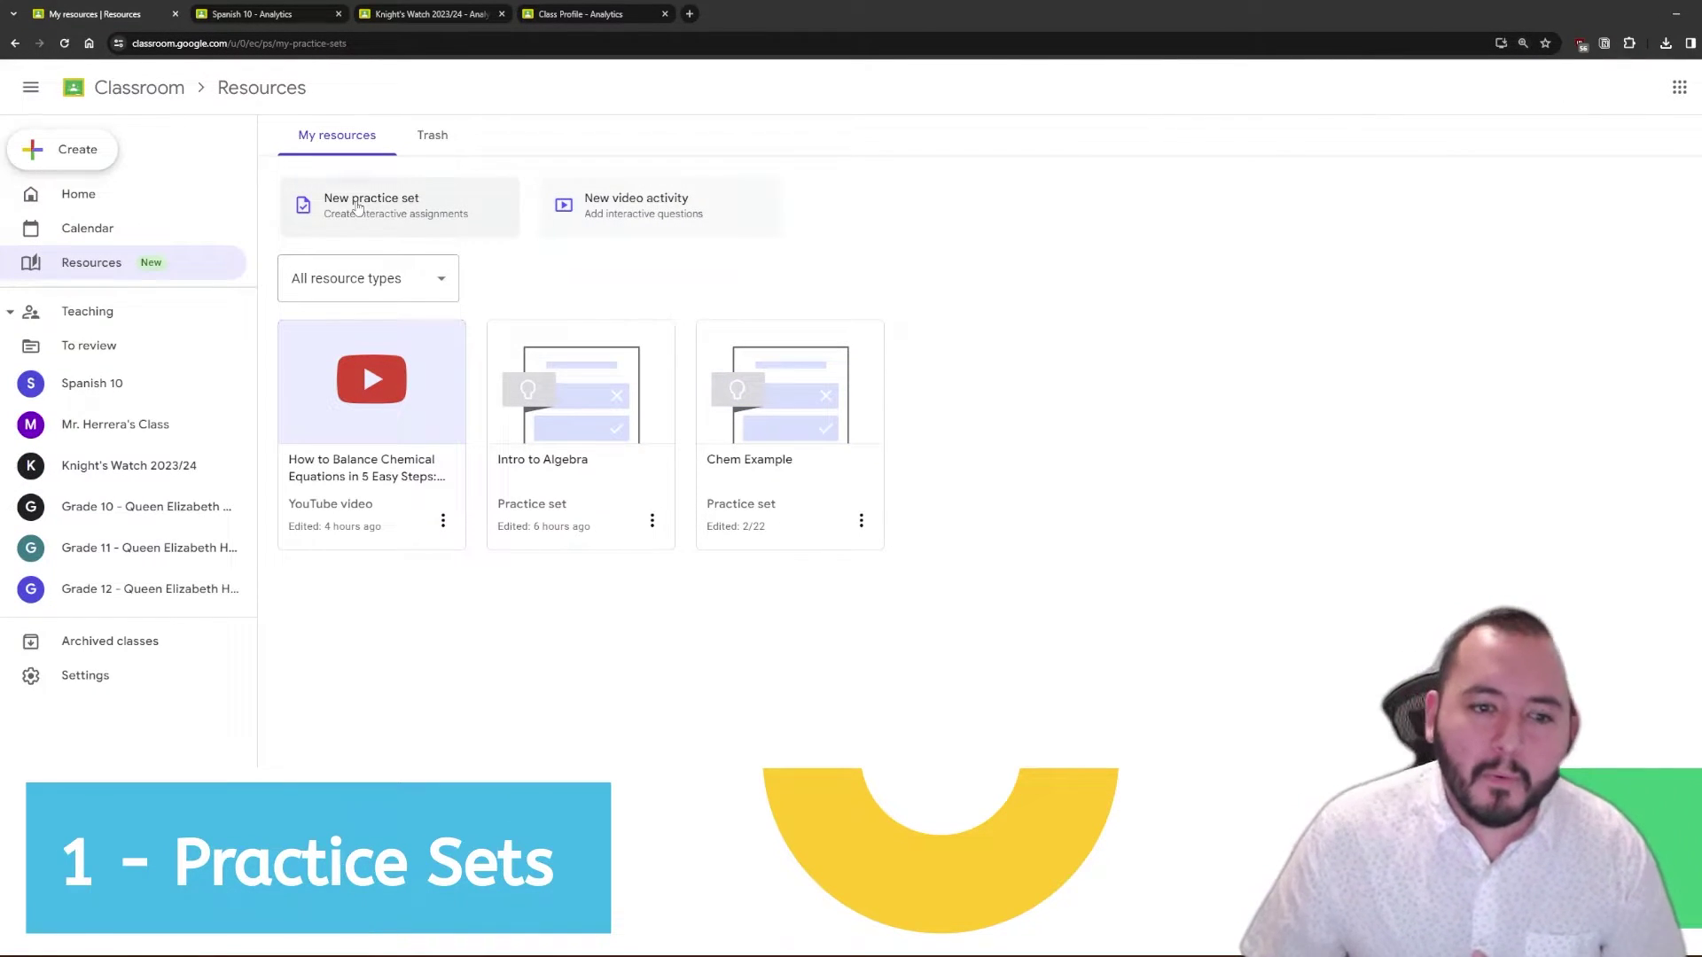
left_click(602, 407)
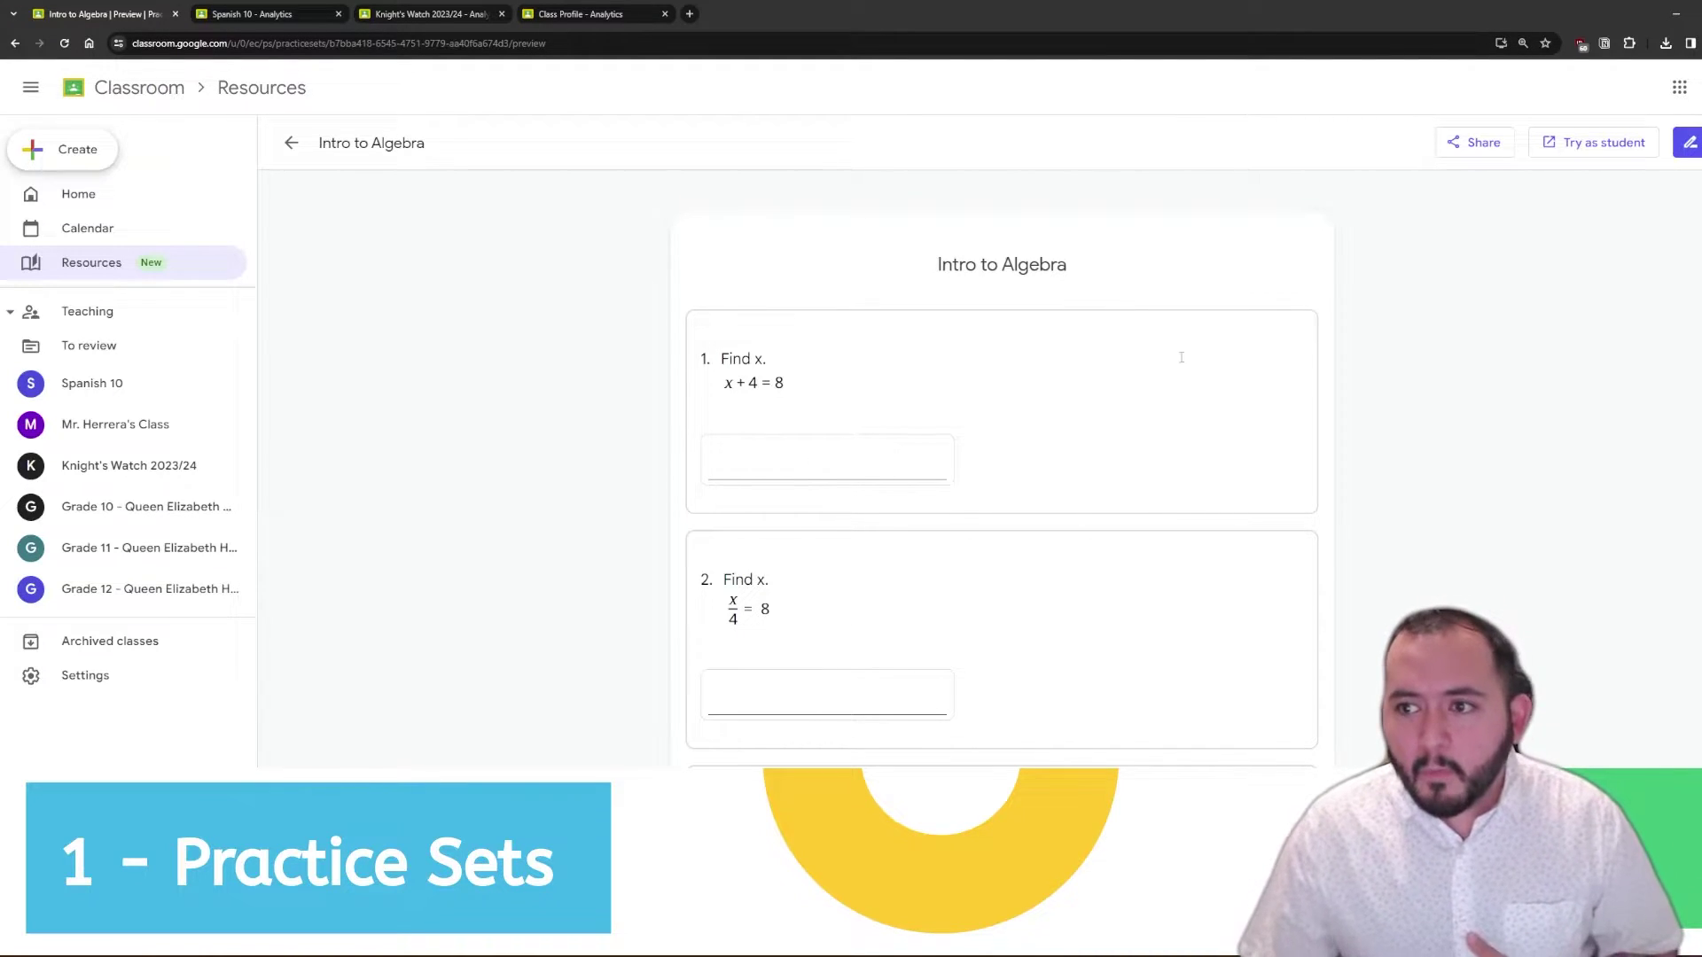
Step: Start the practice set as a student and toggle the hand-drawing tool on and off
left_click(1591, 142)
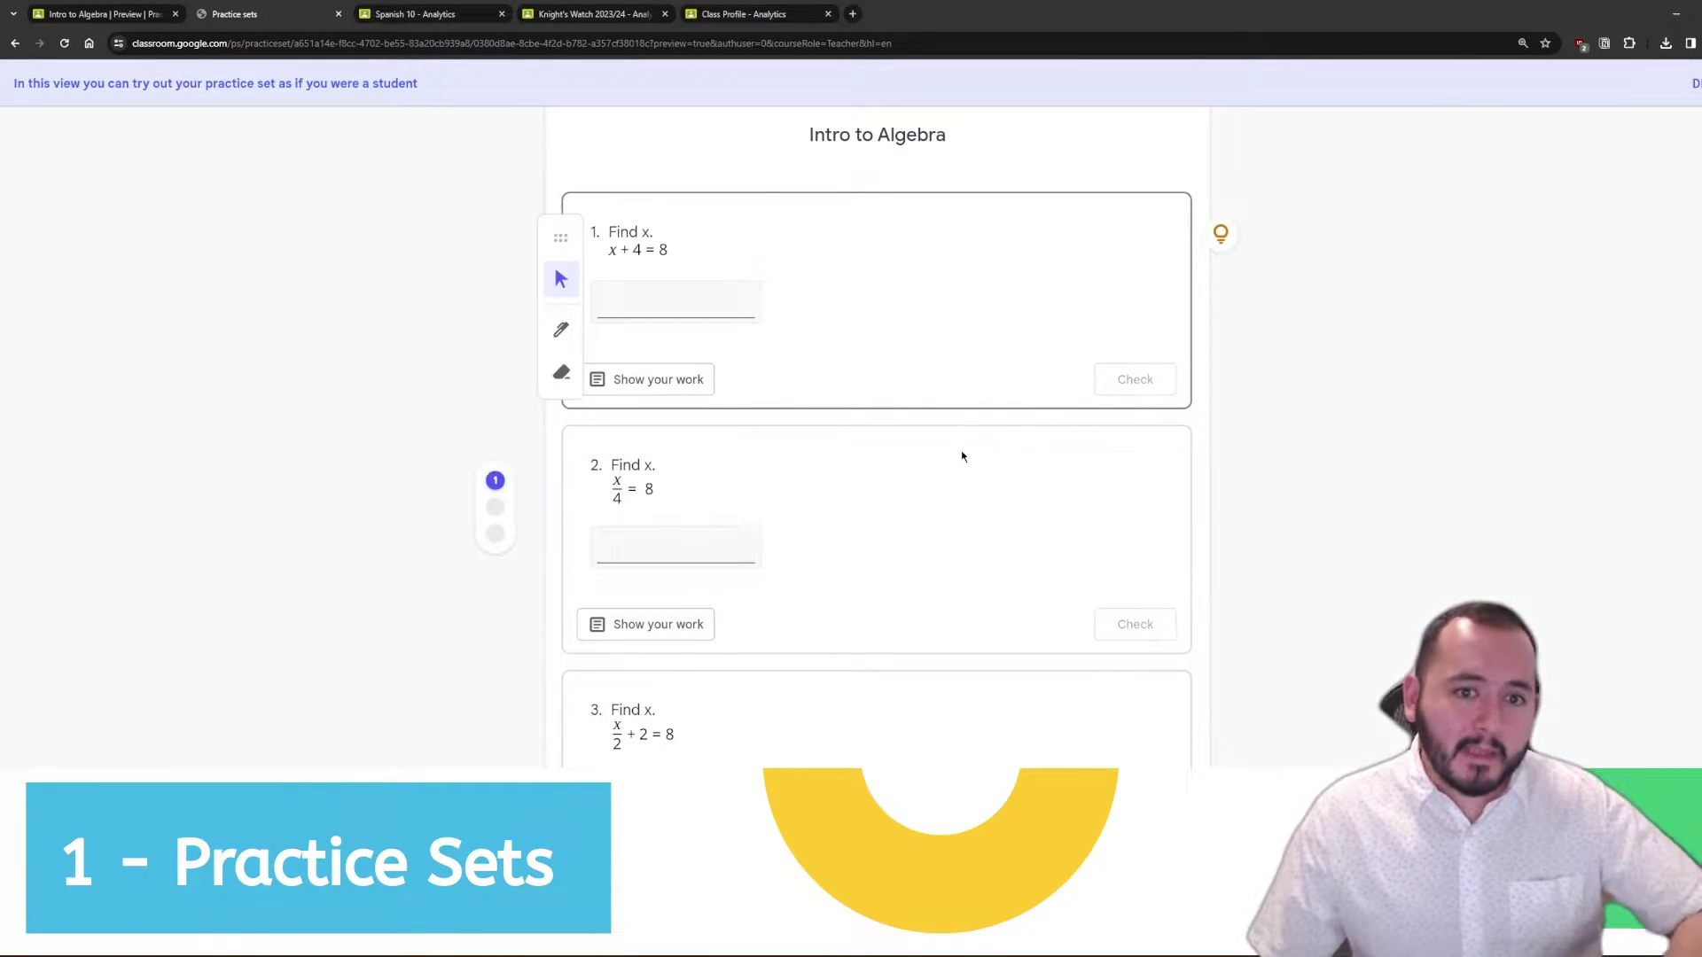
left_click(560, 329)
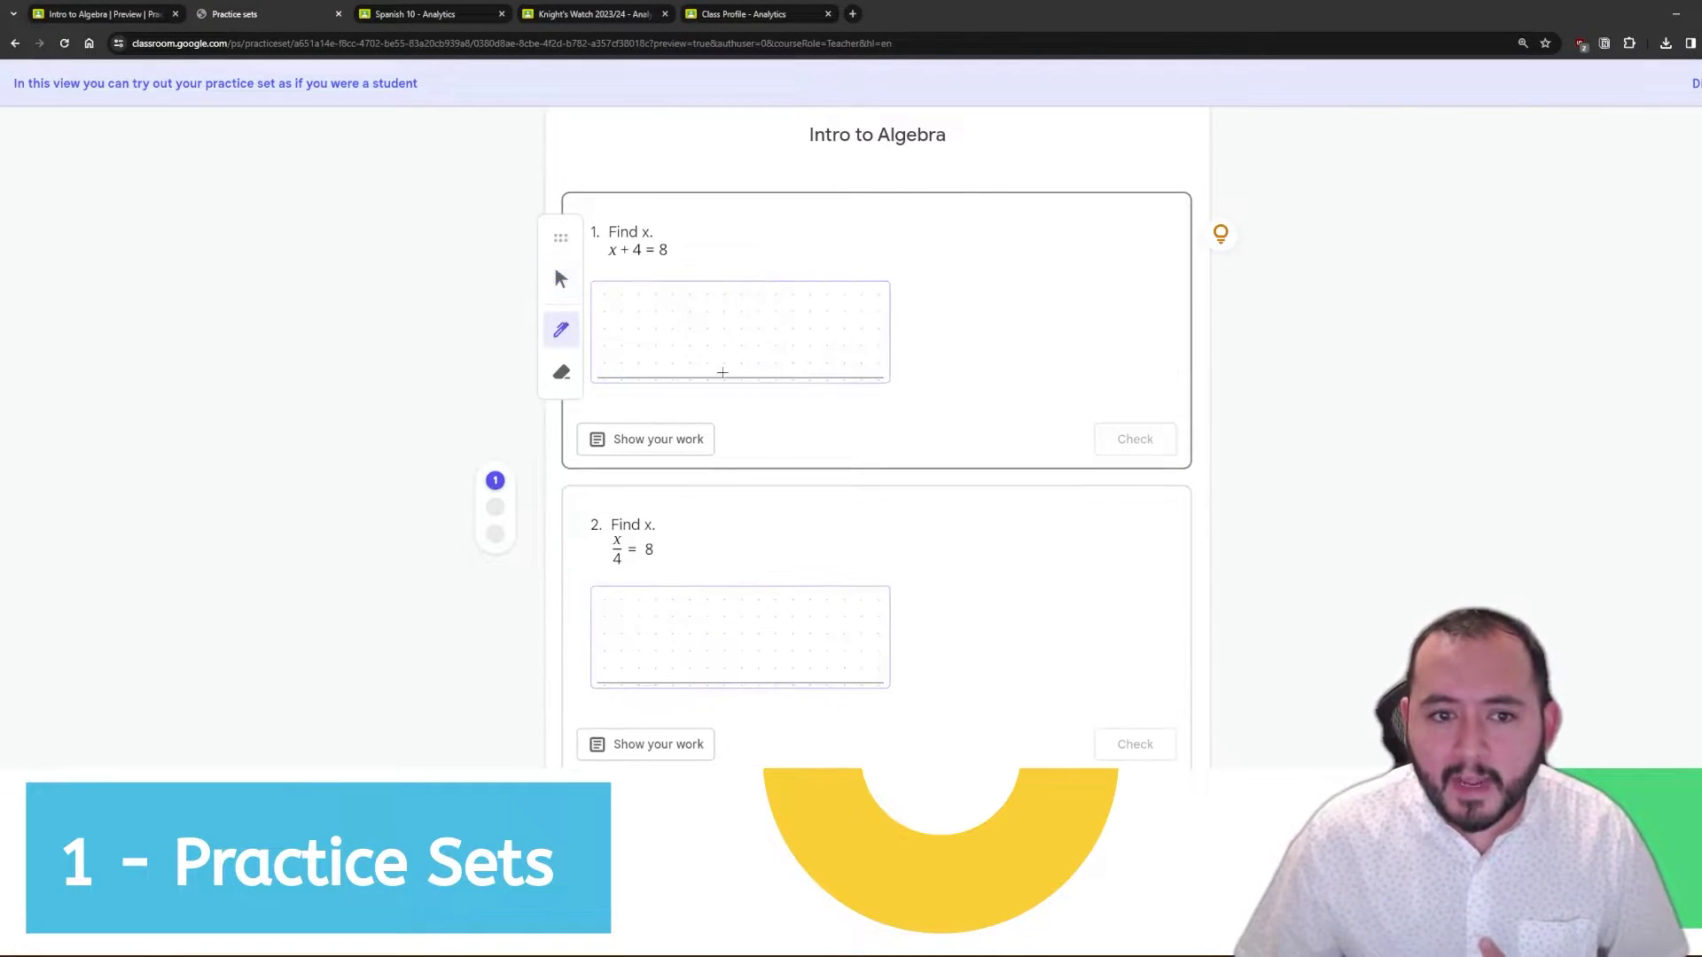
left_click(560, 280)
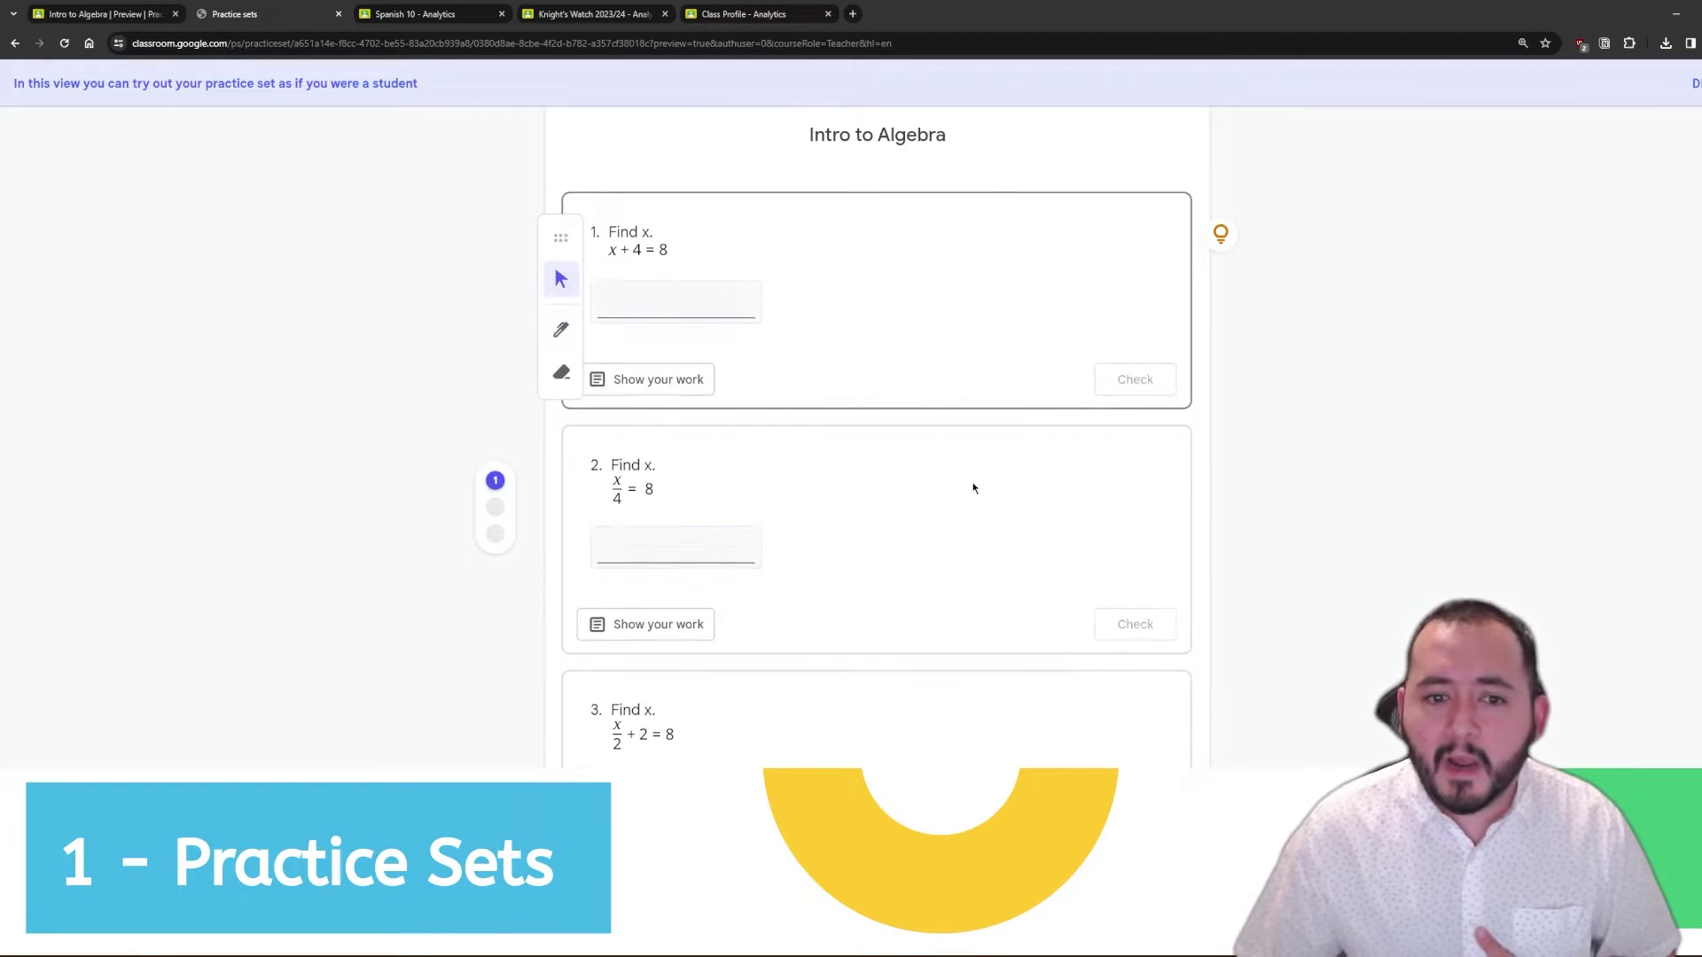
Step: Answer question 1 with 4 and check it, then view and close its hint
left_click(644, 302)
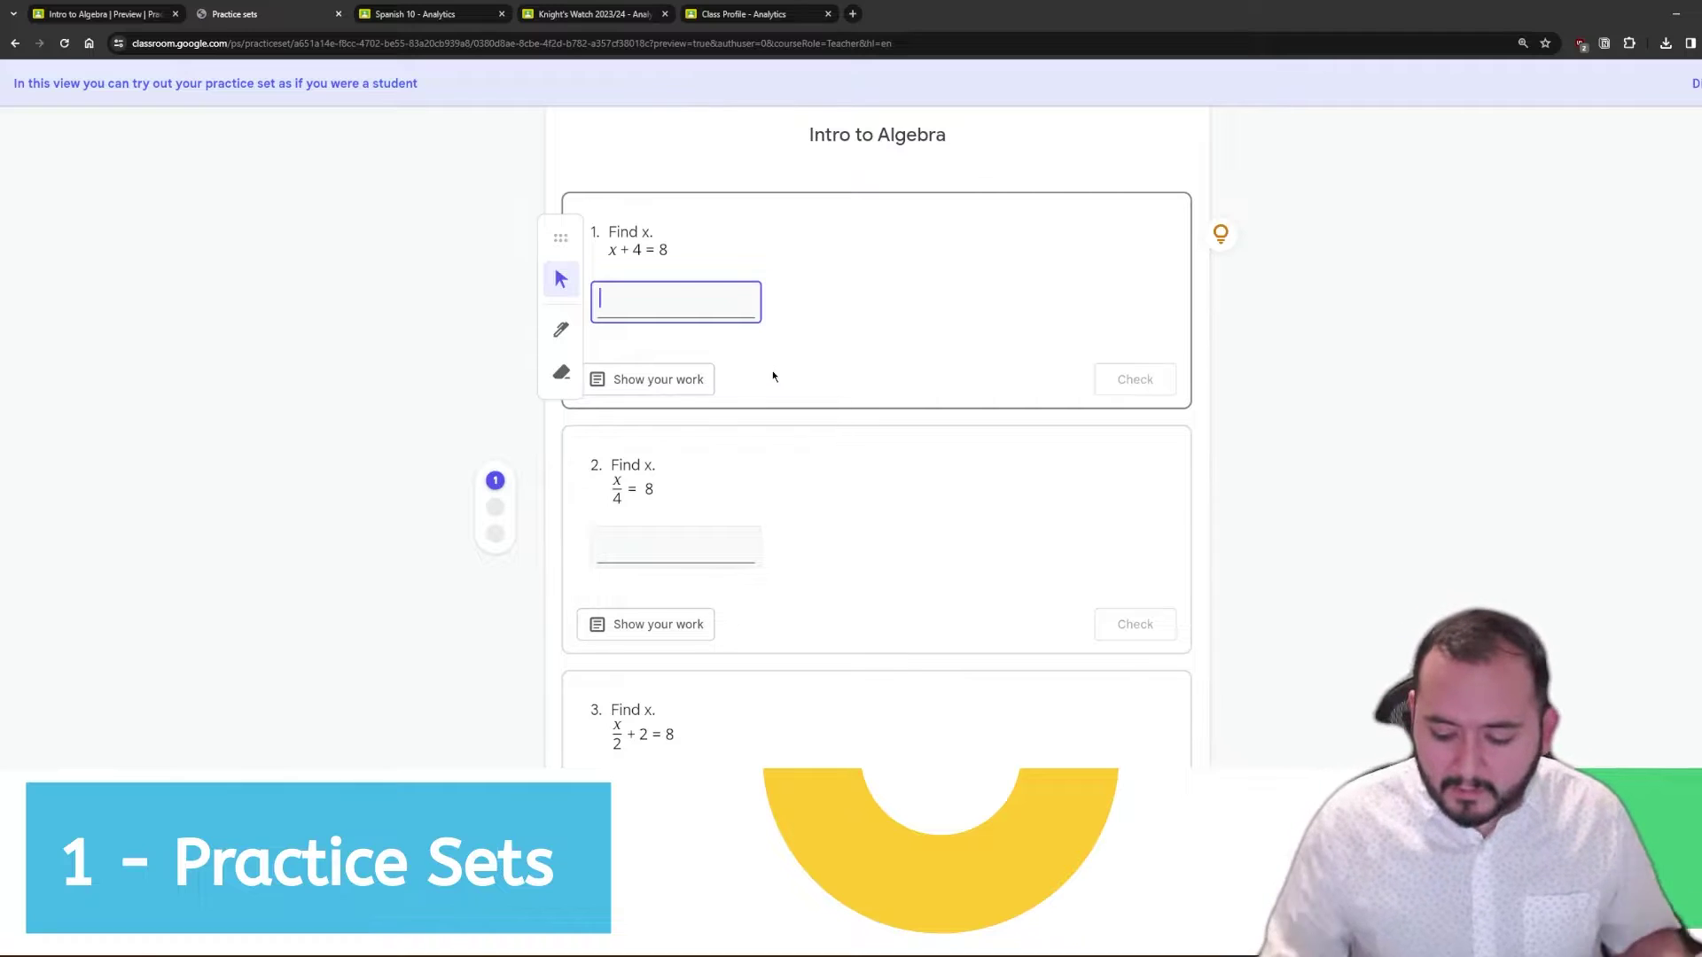
type("4")
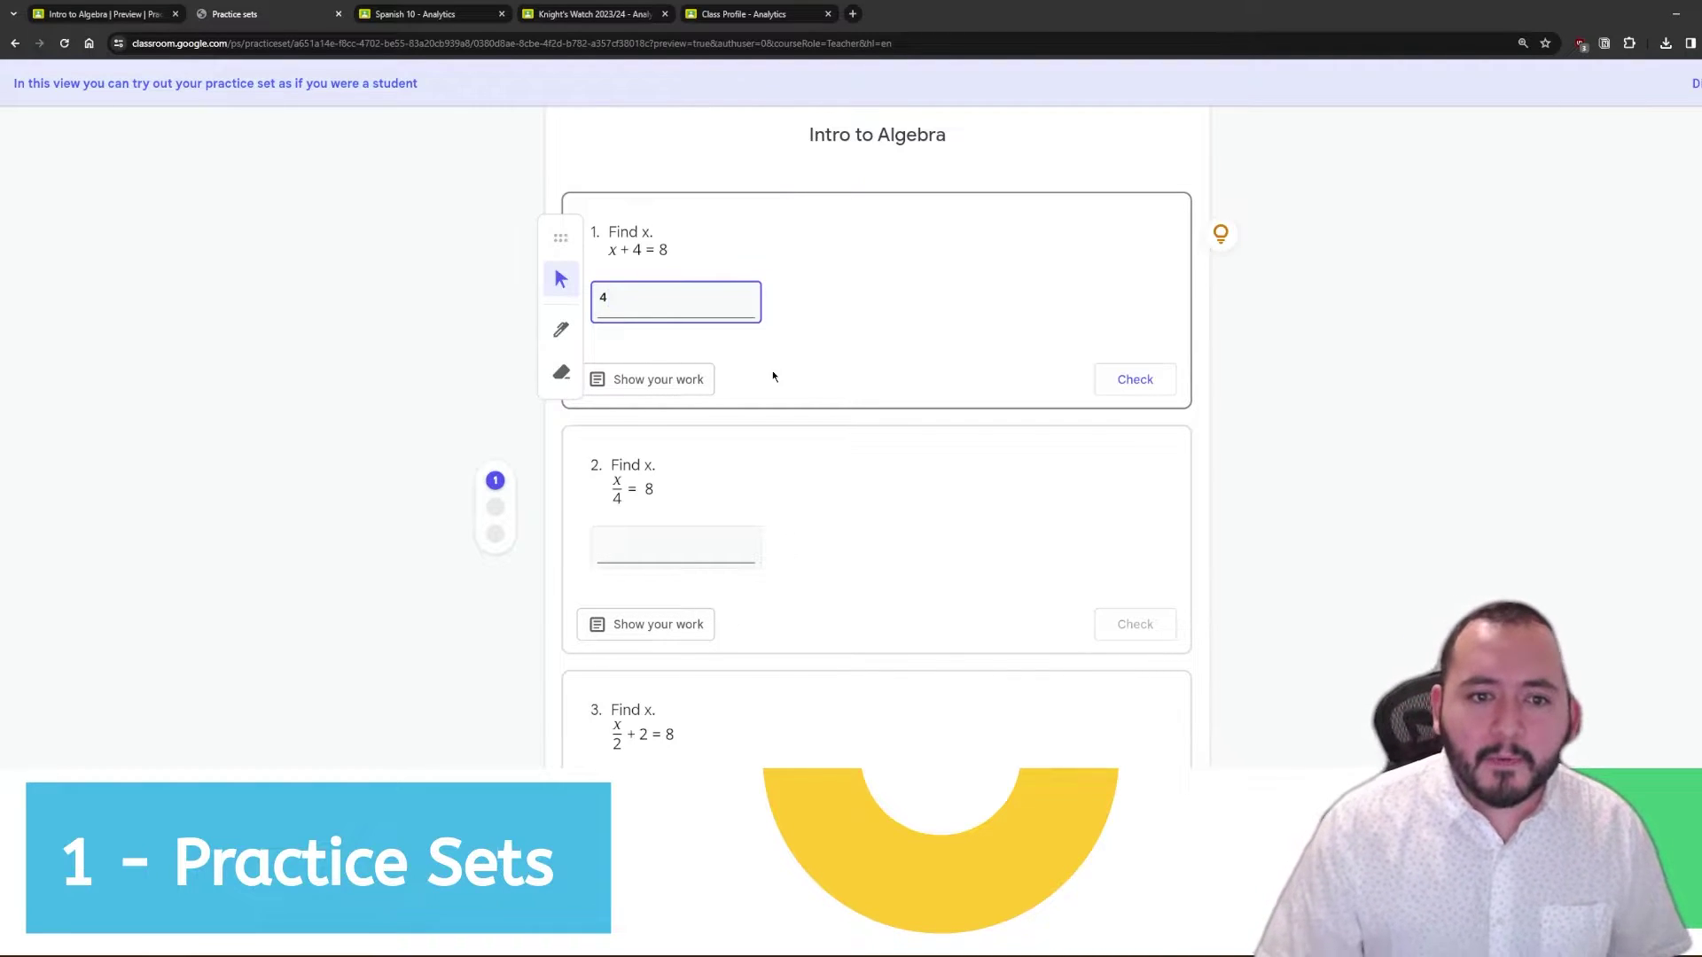
key("Return")
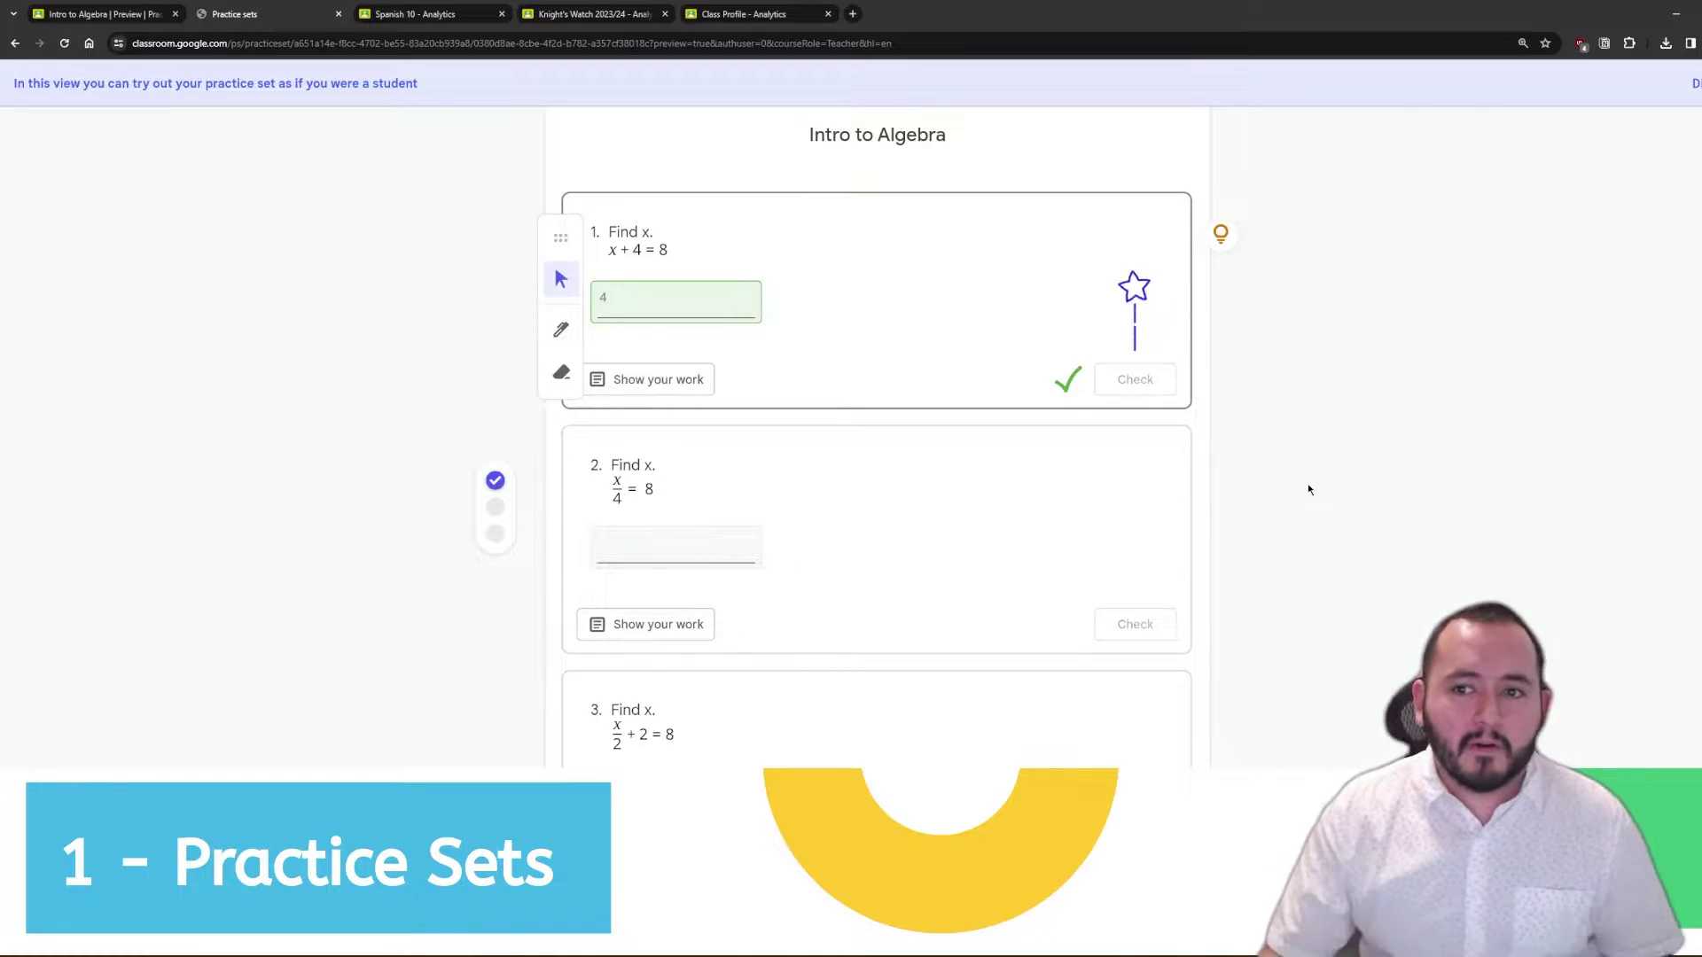
left_click(1222, 235)
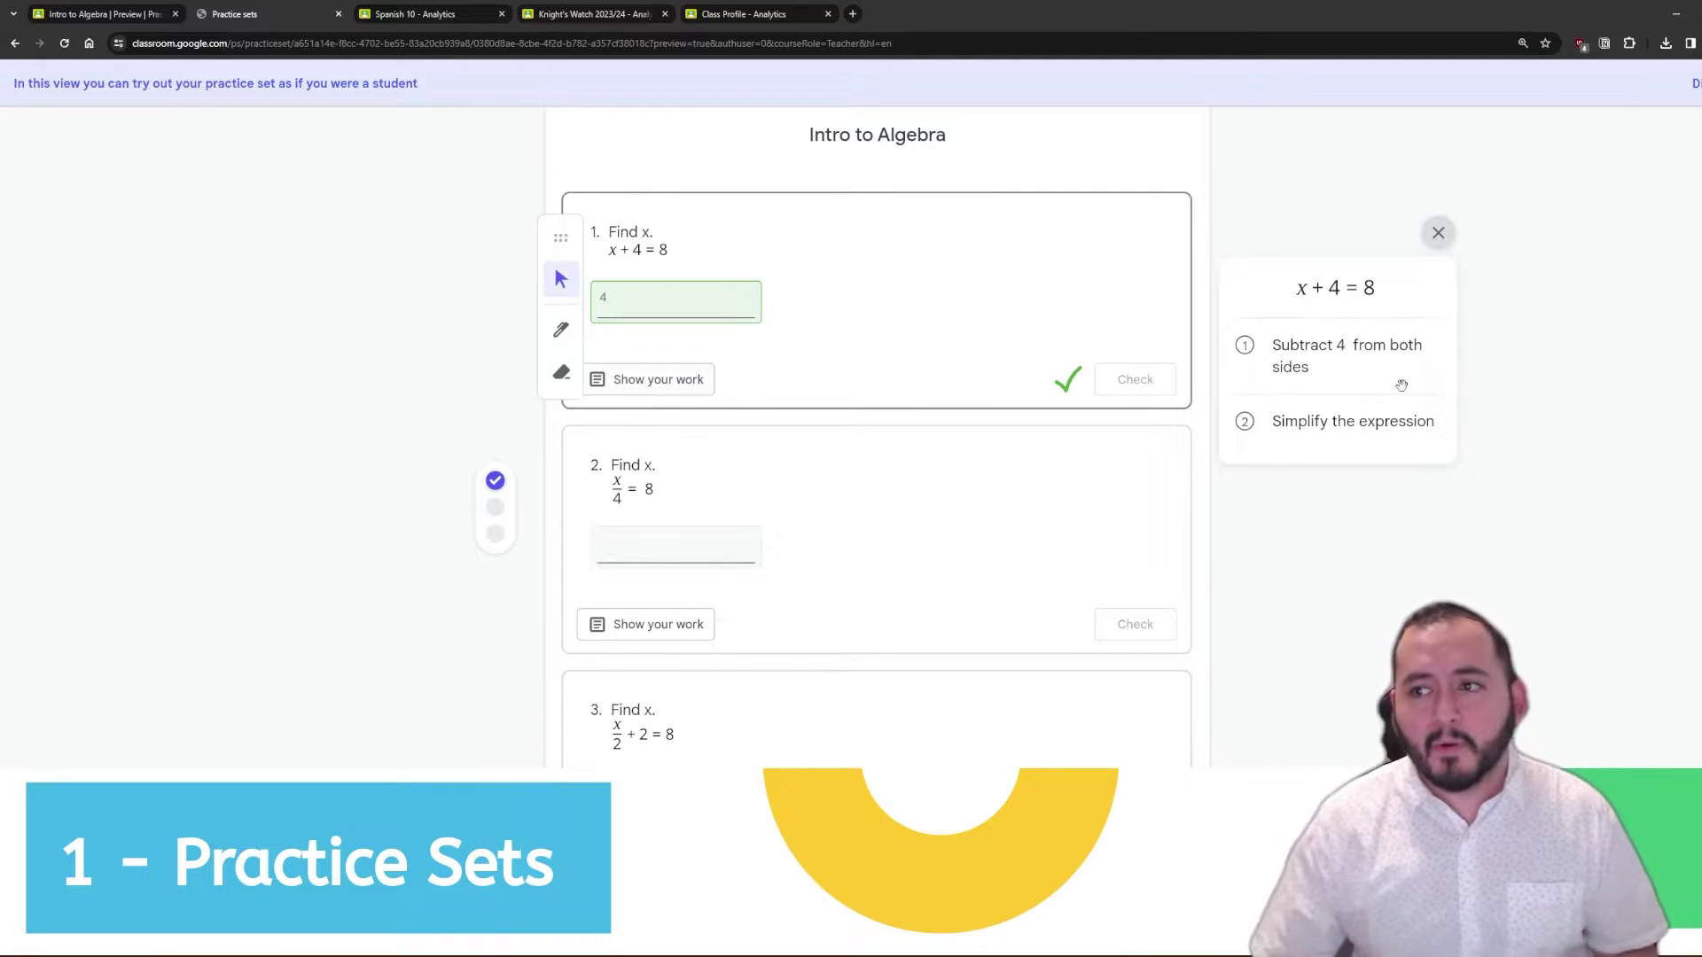
left_click(1438, 232)
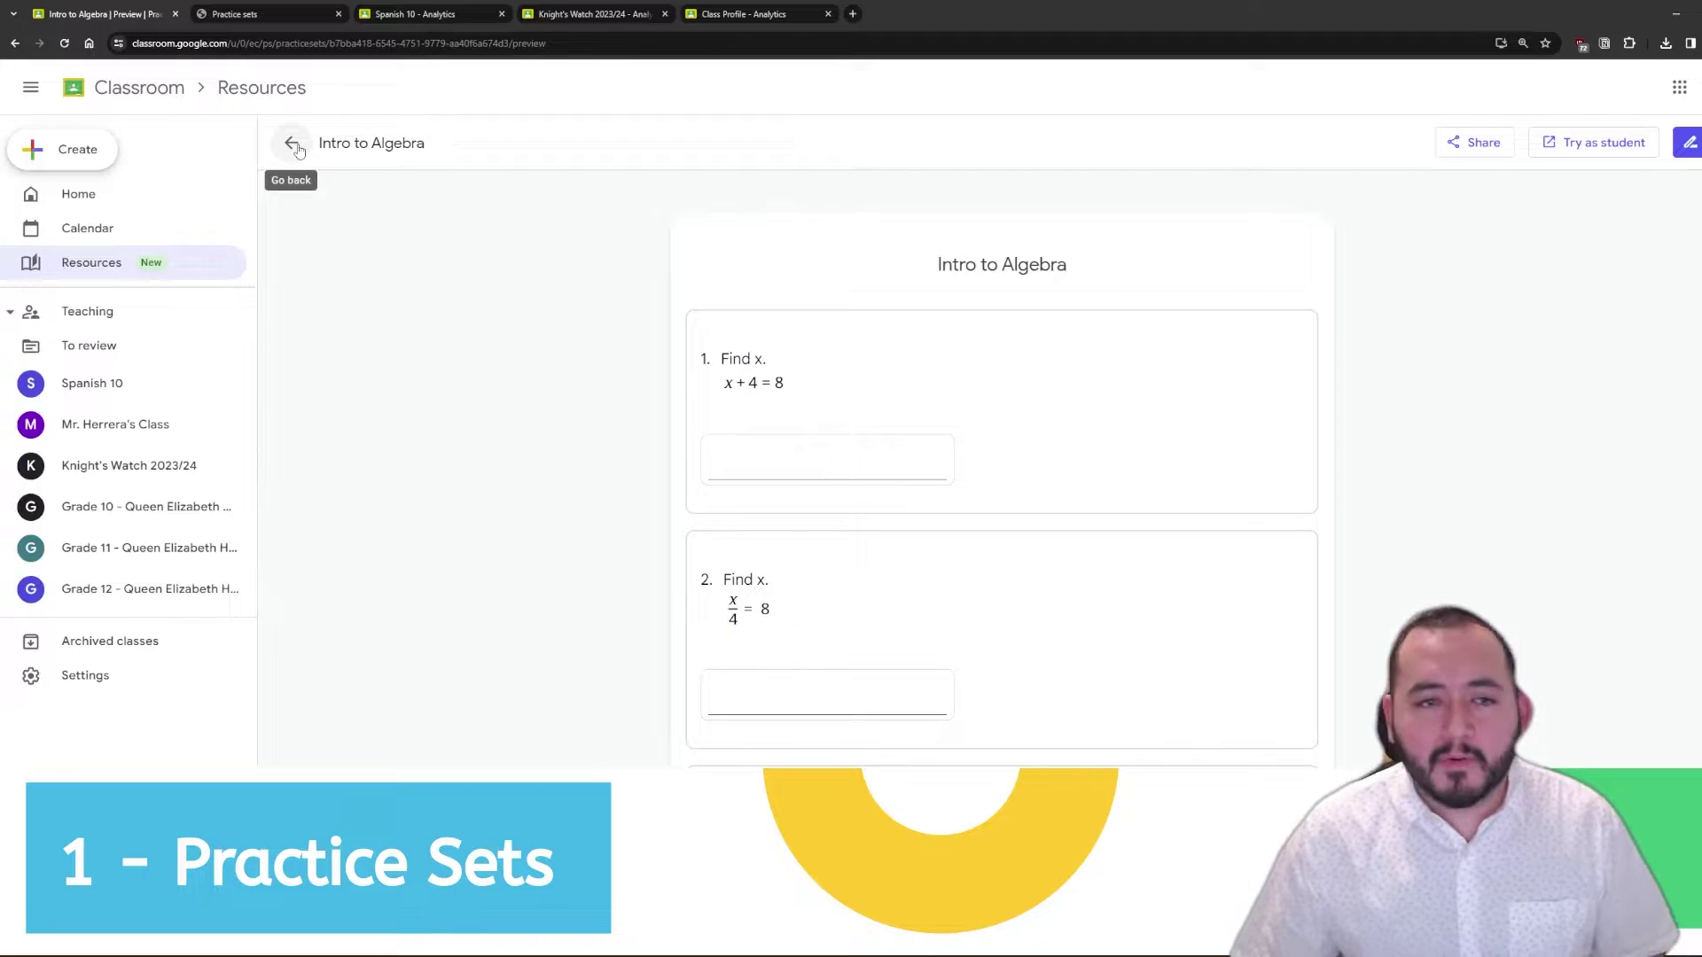
Step: Back in My resources, preview the Chem Example practice set and return to the list
left_click(296, 148)
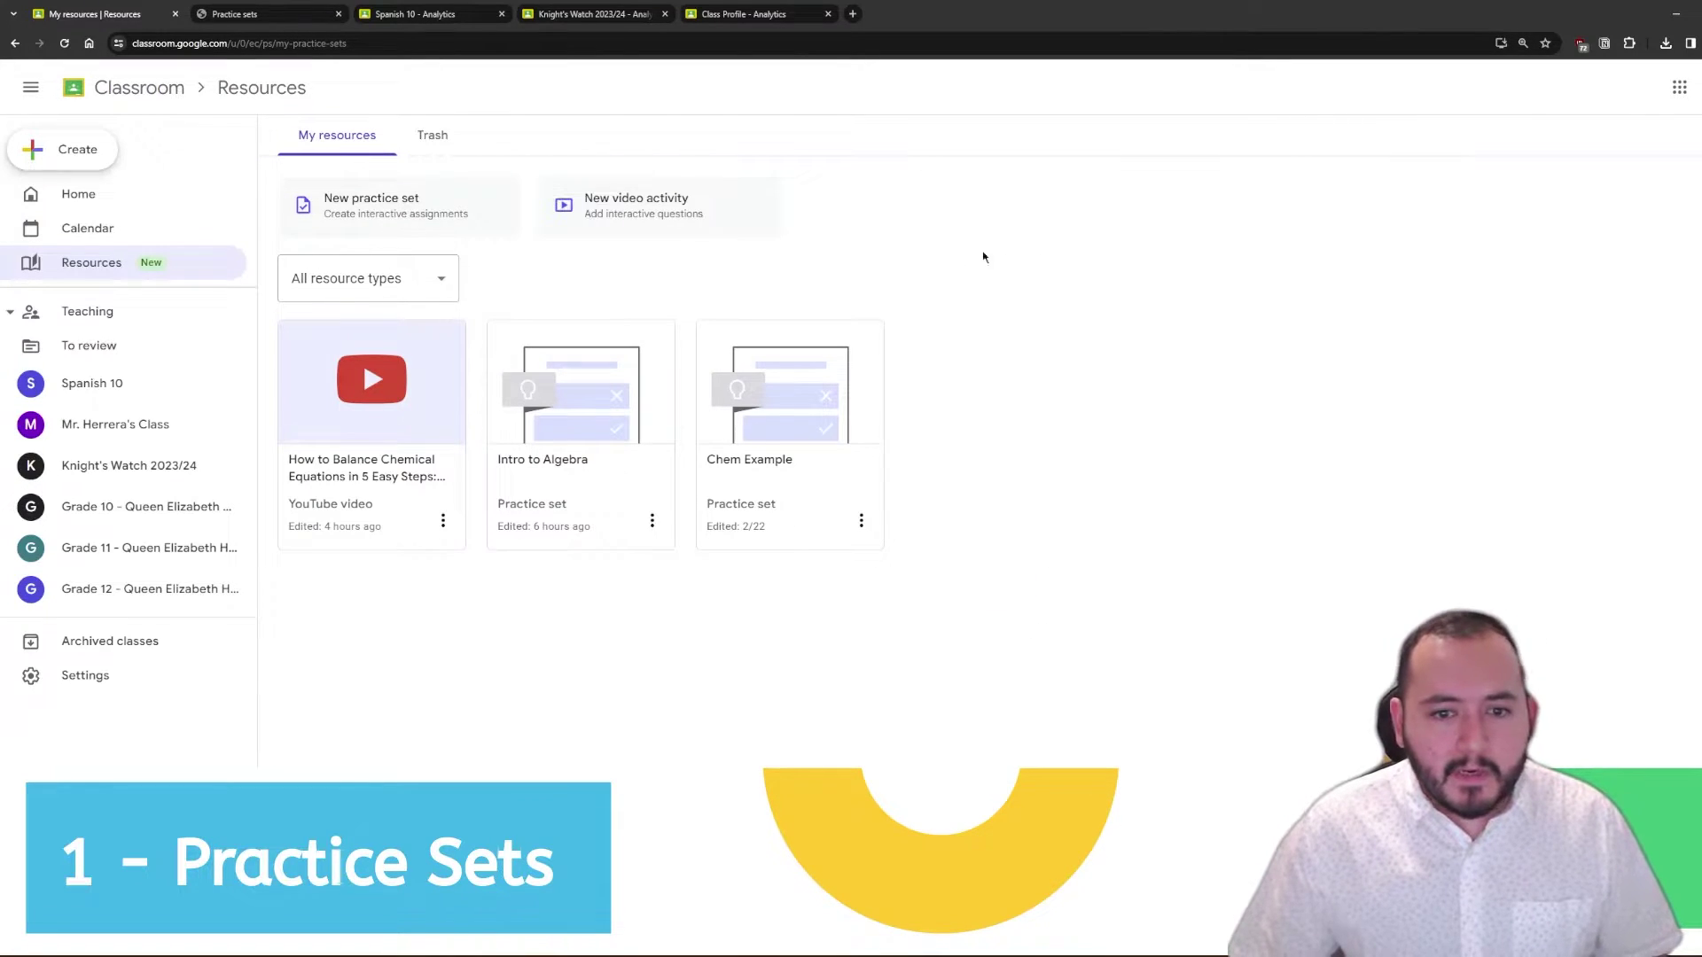
left_click(795, 395)
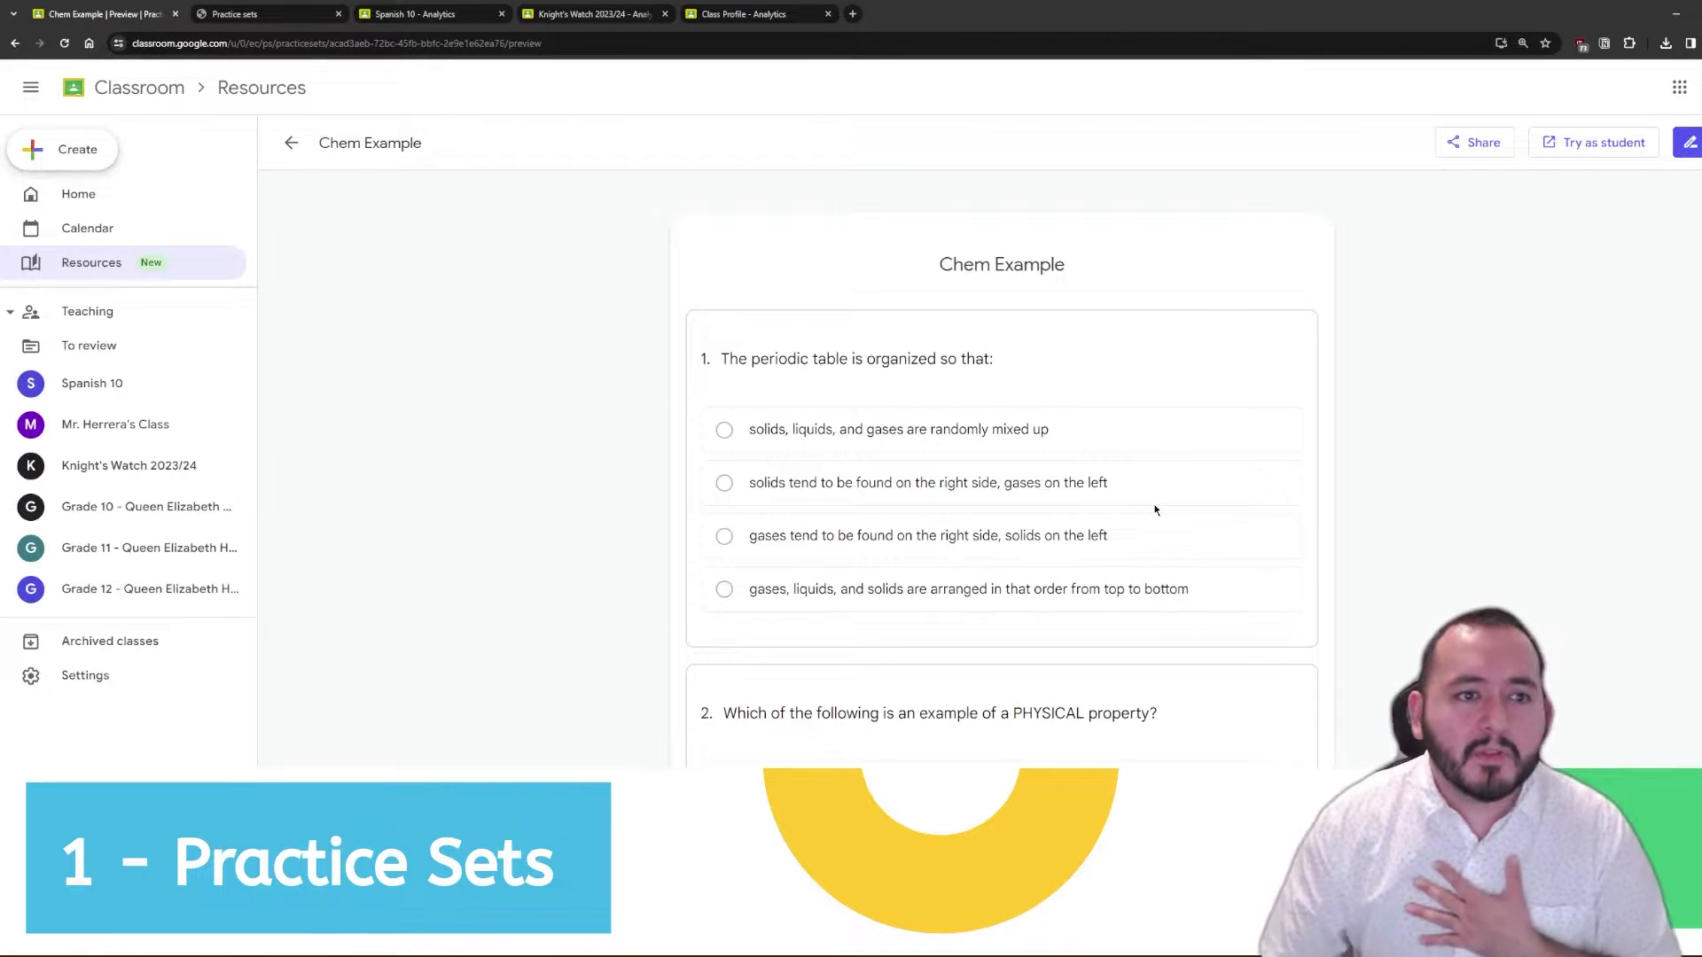
left_click(291, 143)
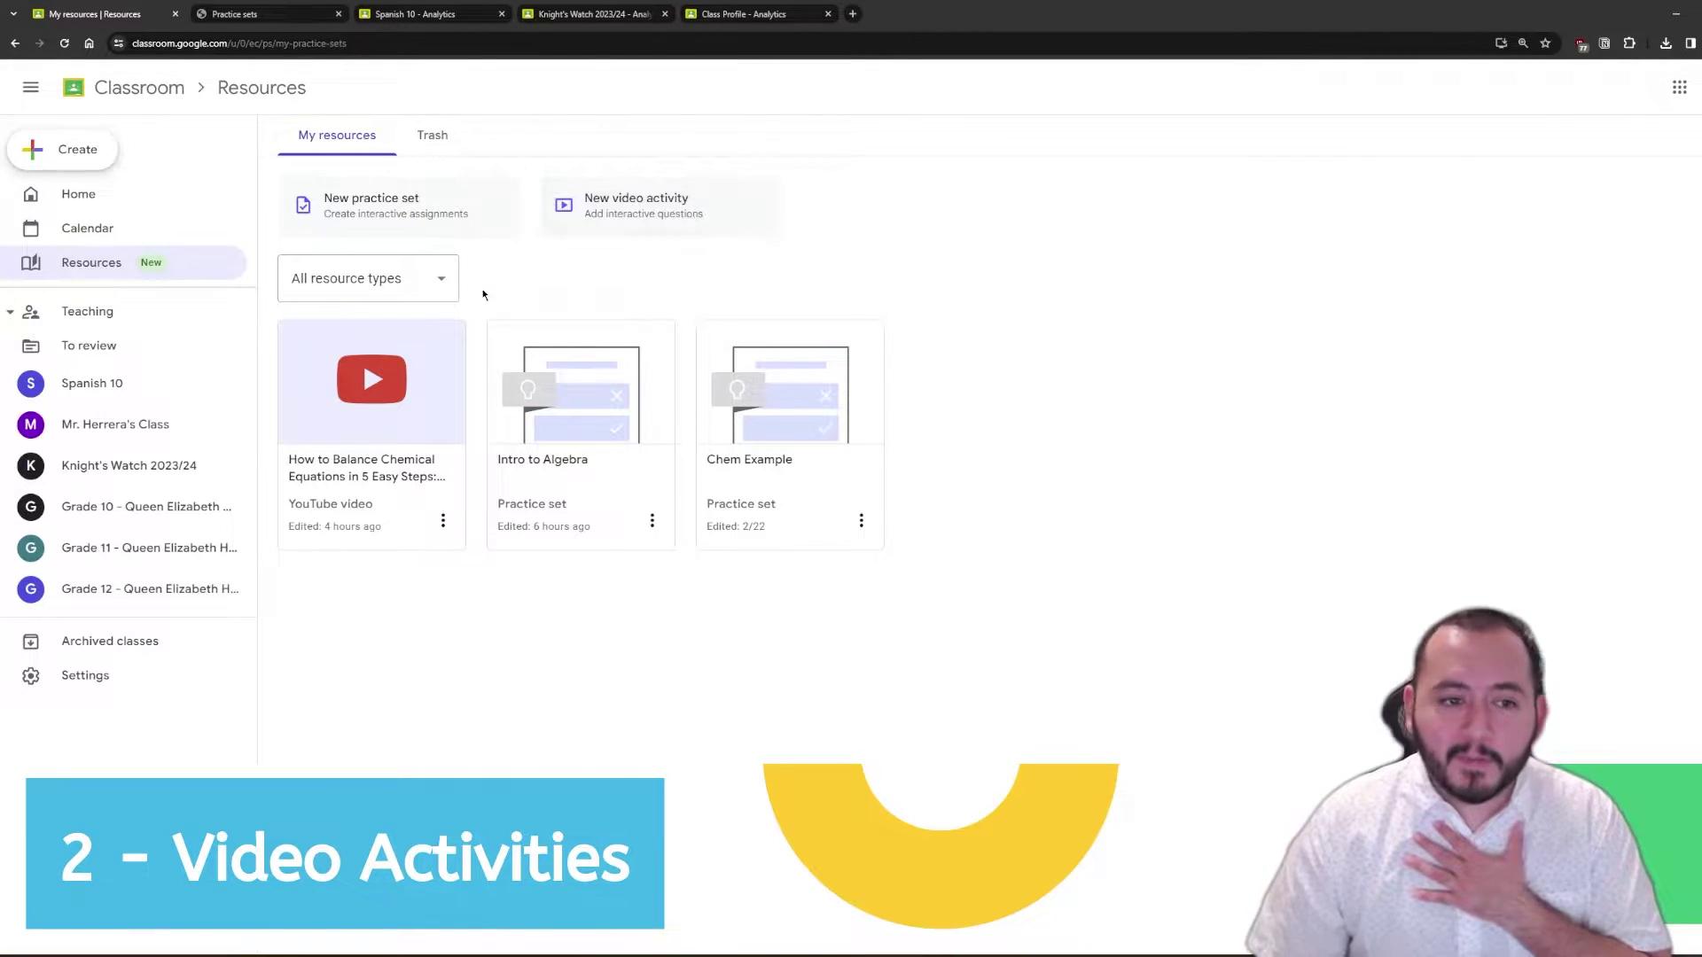
Step: Open the balancing chemical equations video activity and scroll over its checkpoint questions
left_click(387, 429)
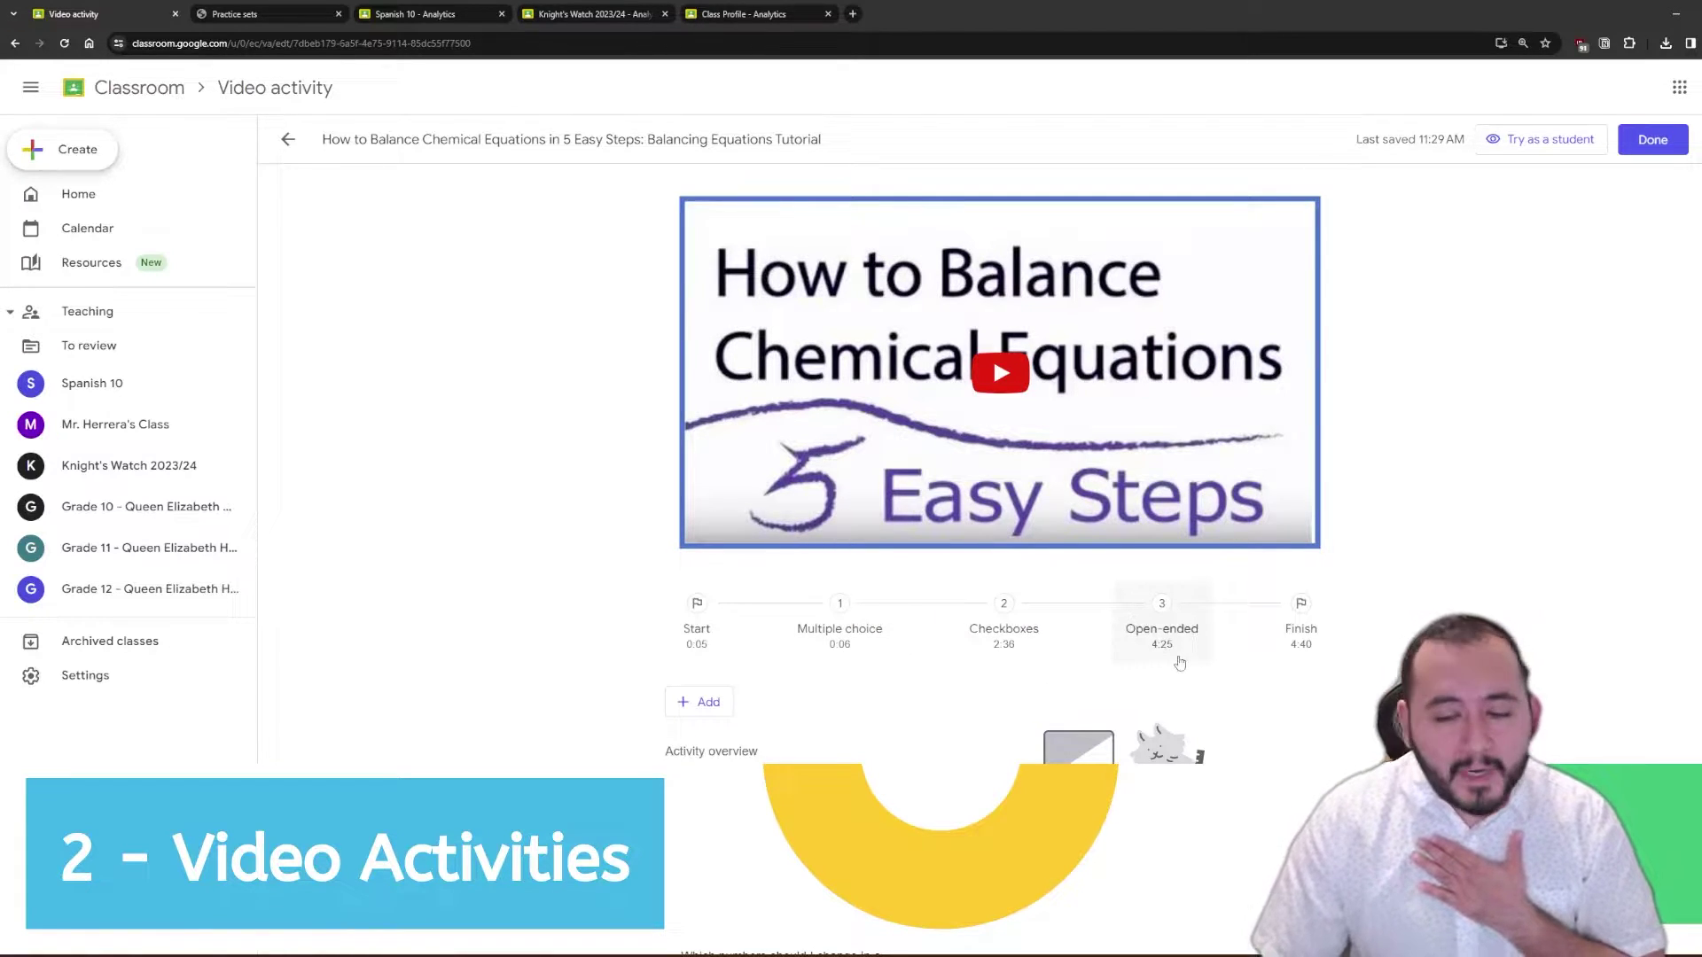
scroll(1443, 608, "down", 2)
scroll(1443, 608, "up", 1)
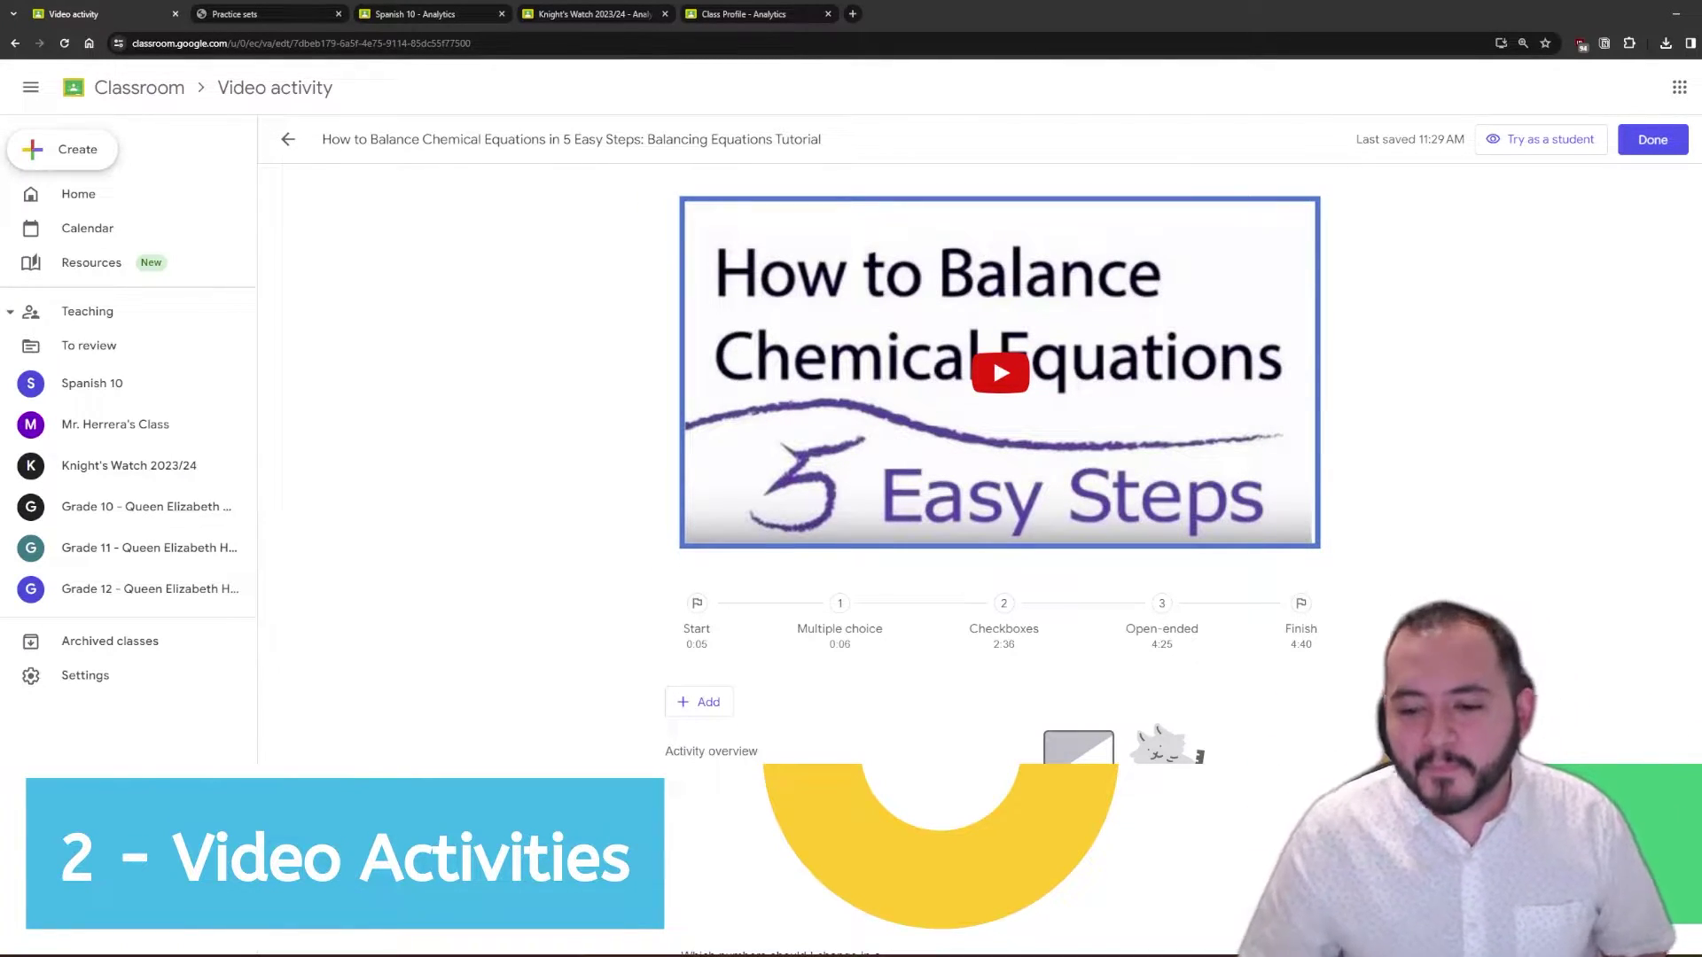
Step: Preview the video as a student, play it muted to the first question, then finish with Done
left_click(1542, 139)
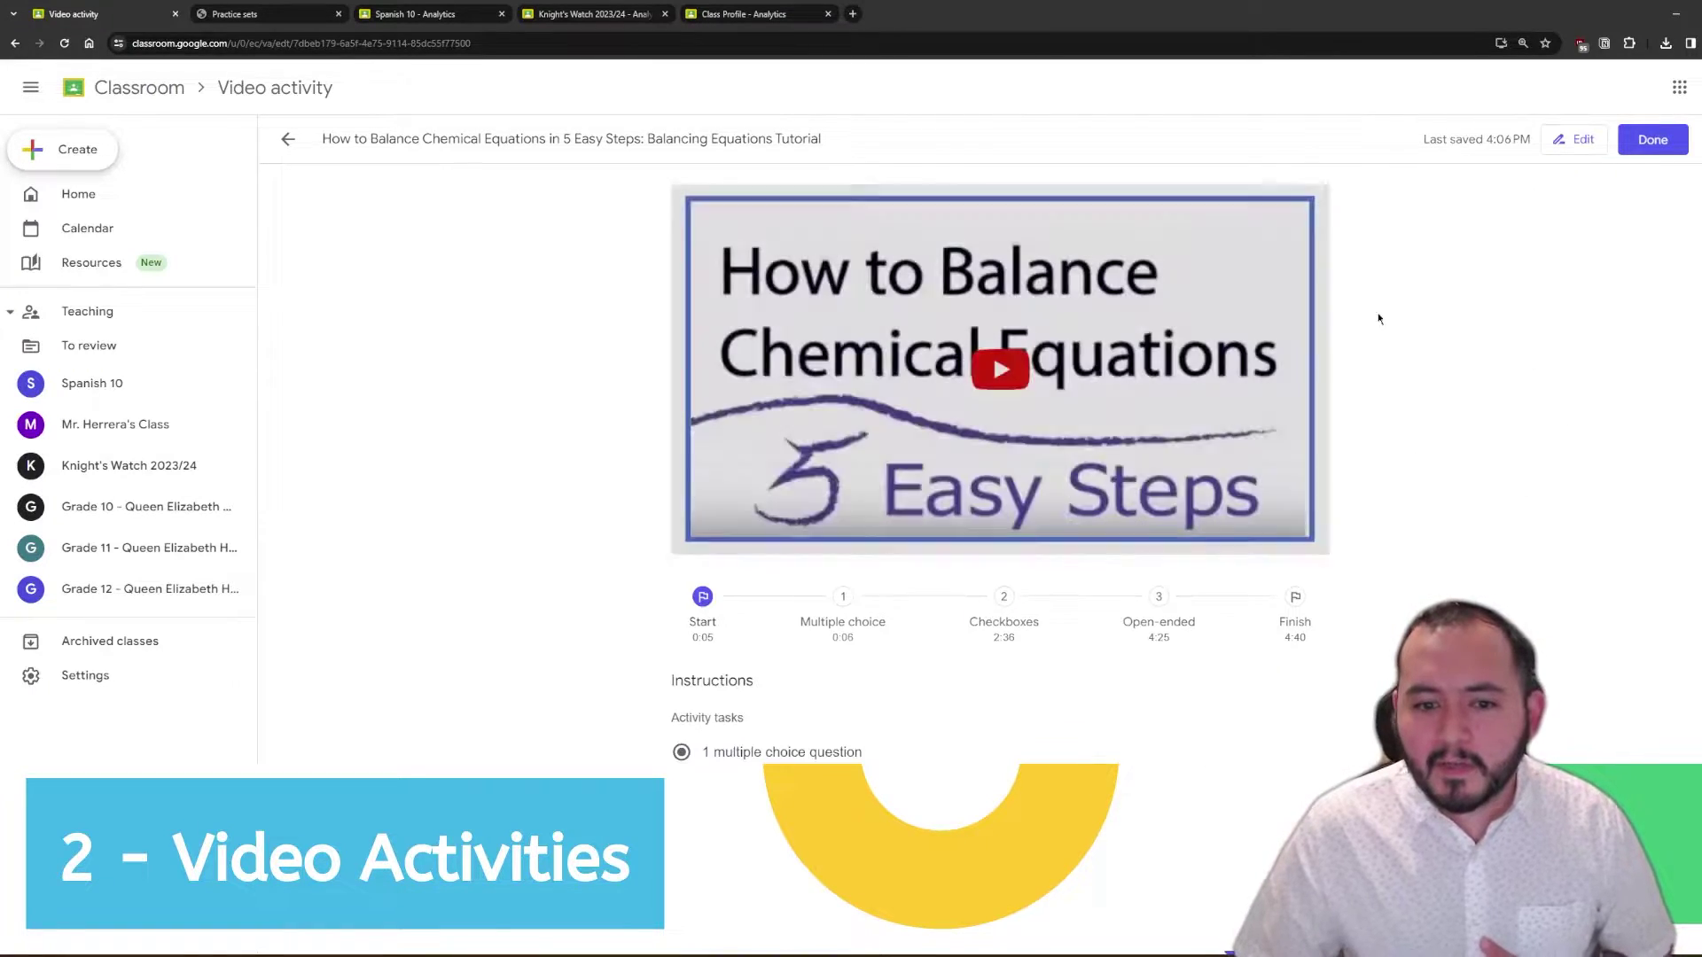
left_click(1000, 371)
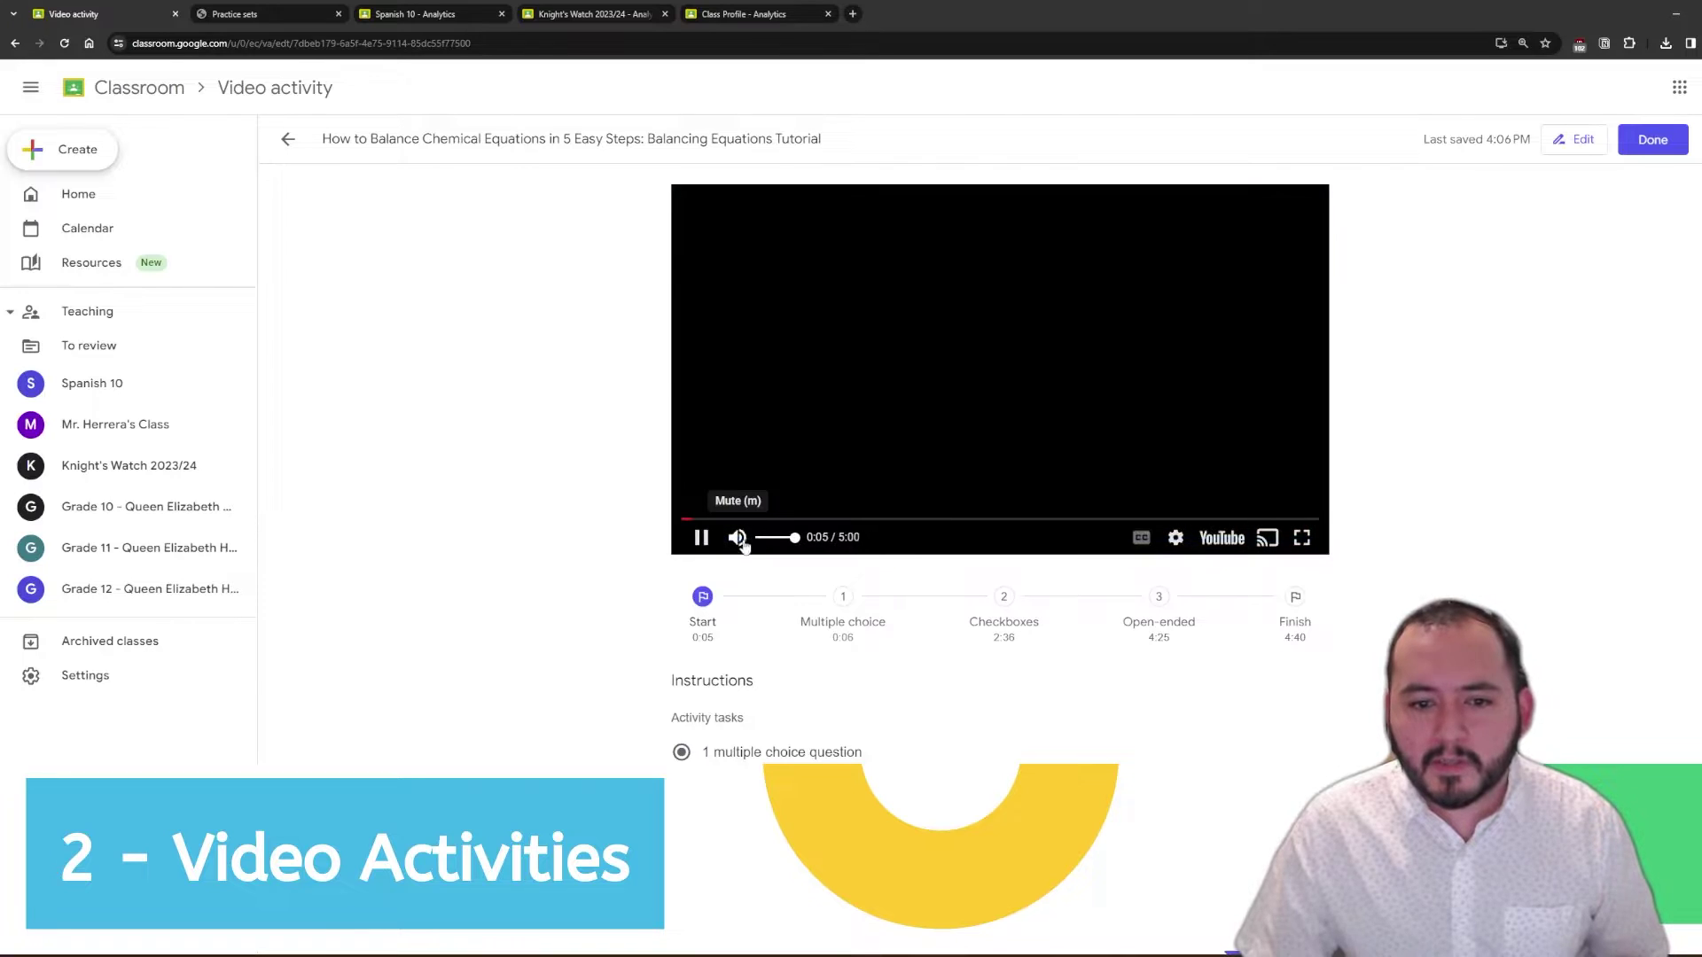
left_click(737, 537)
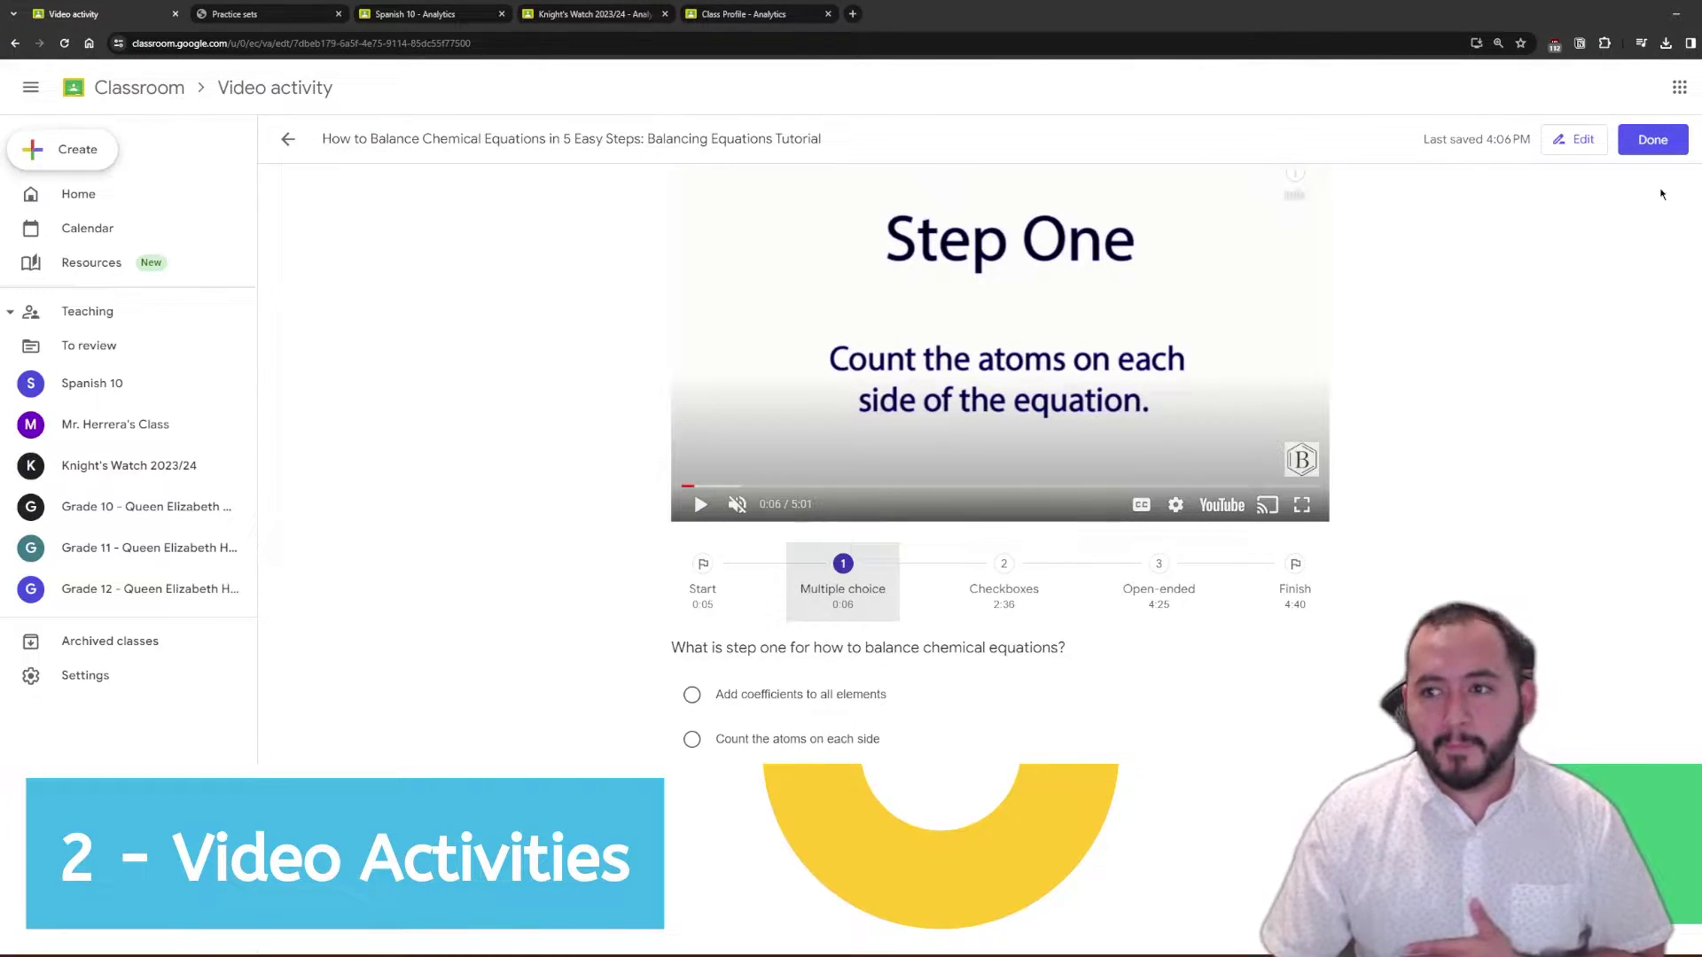
left_click(1652, 140)
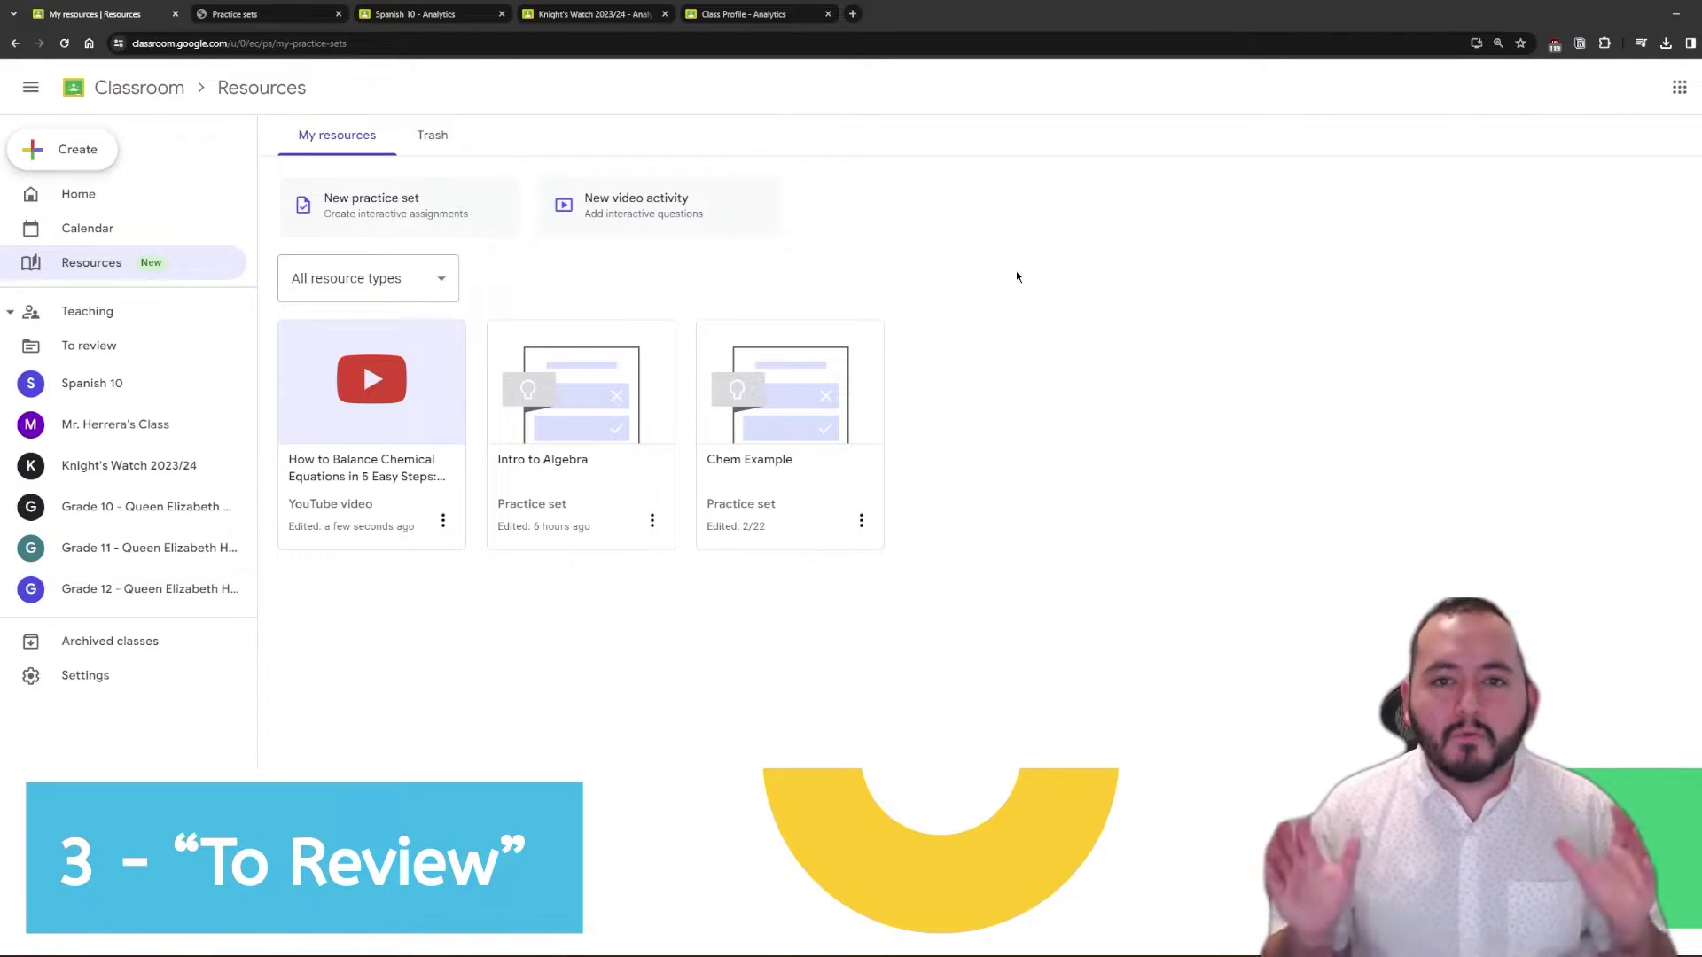
Step: Zoom in further, check To review with the filter left on All classes, then return Home
left_click(154, 96)
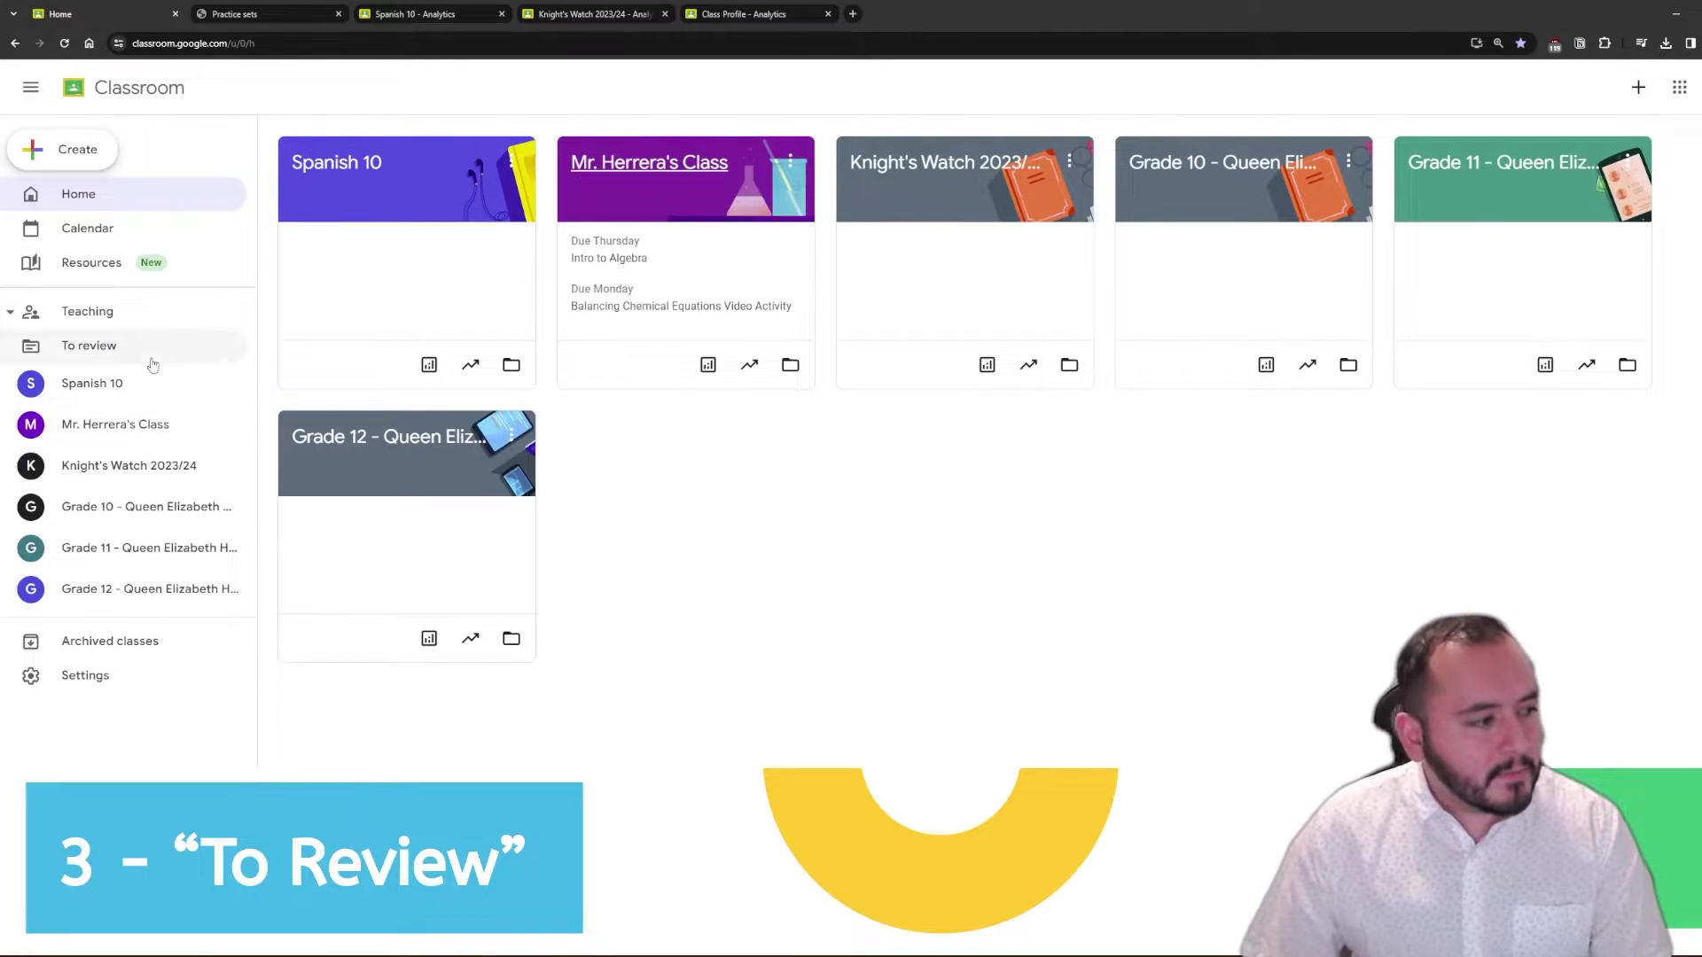
key("ctrl+plus")
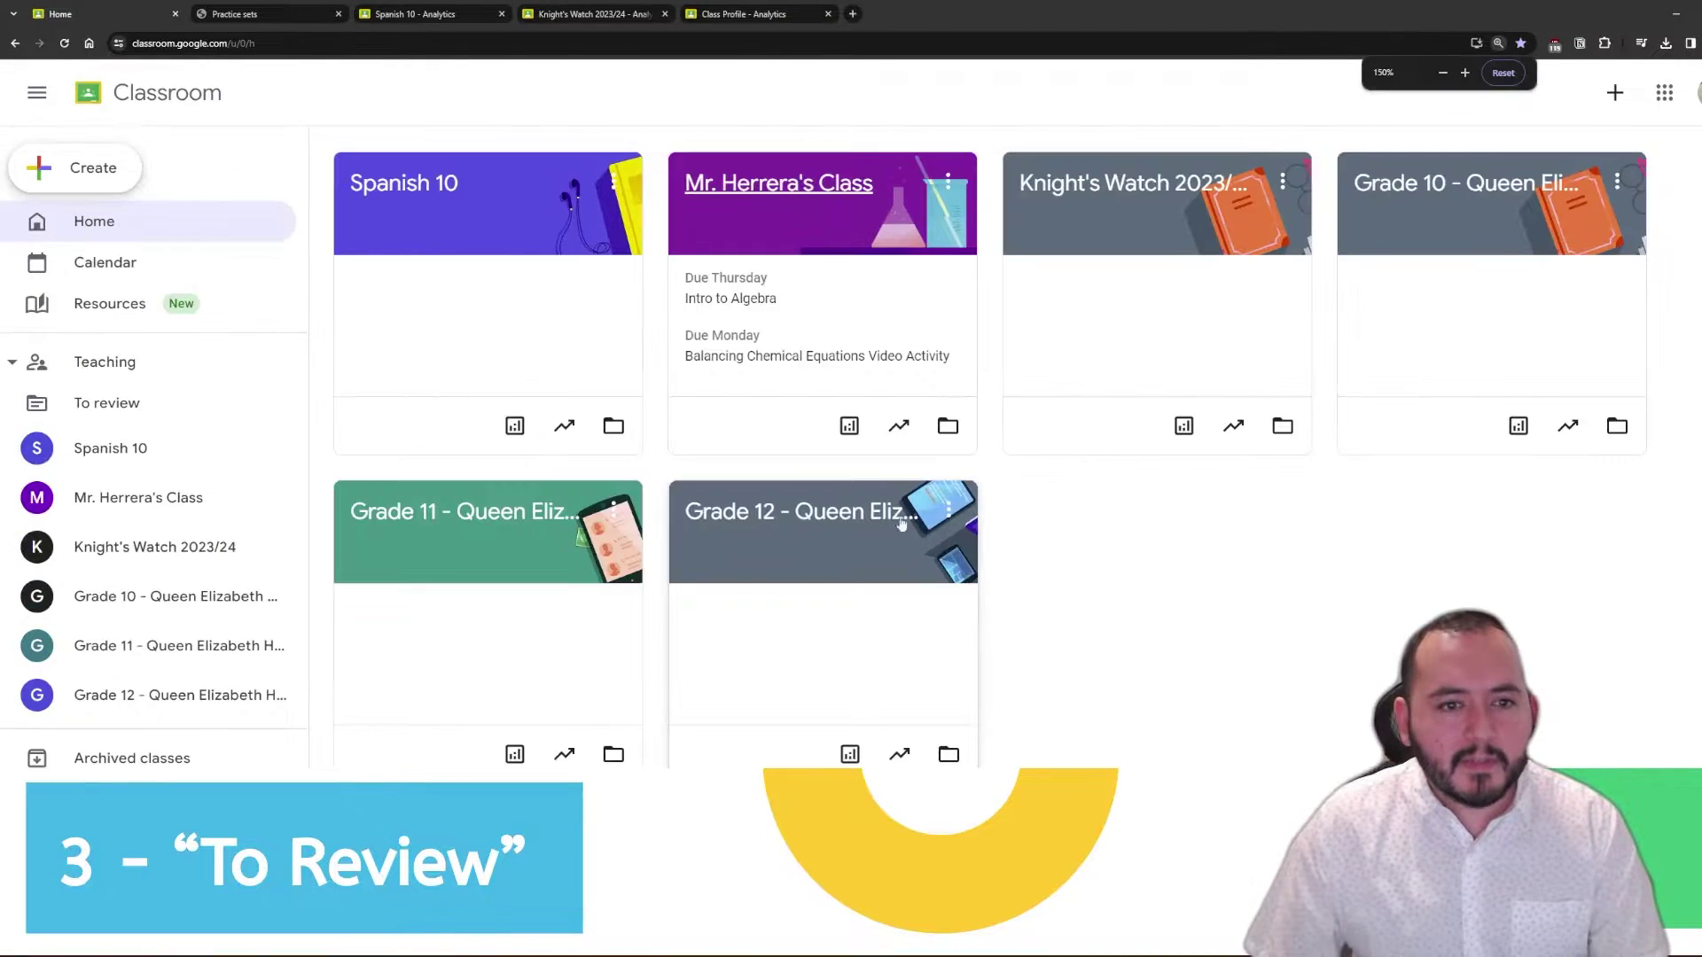
left_click(164, 422)
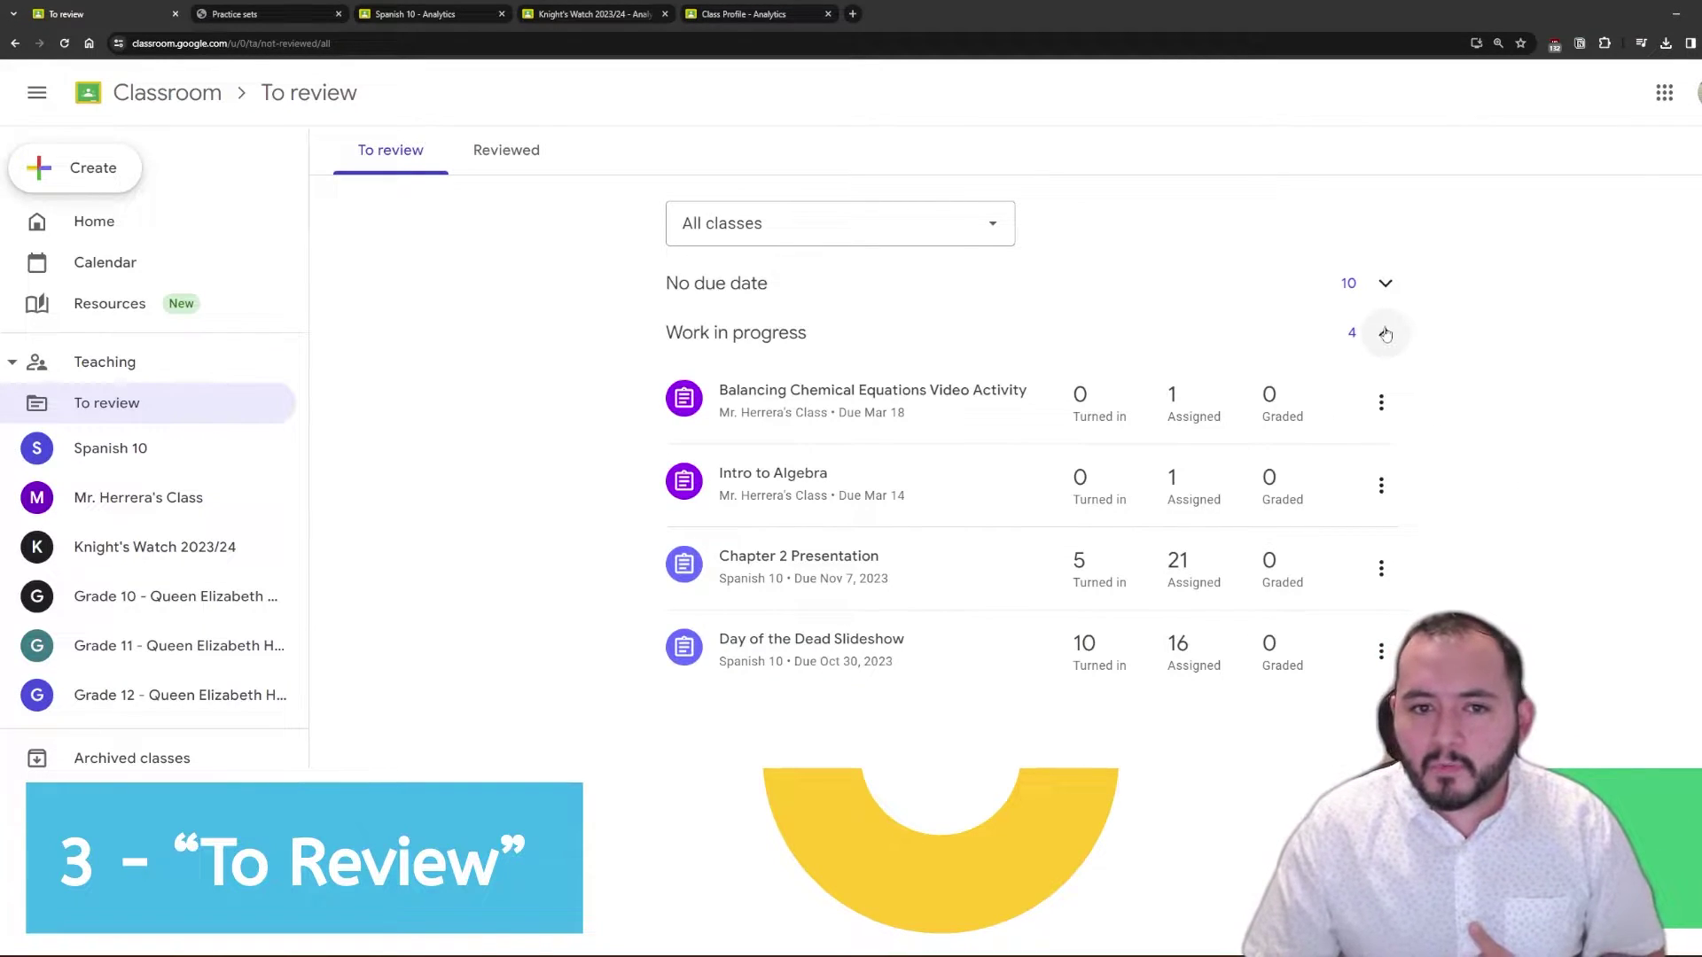
left_click(970, 234)
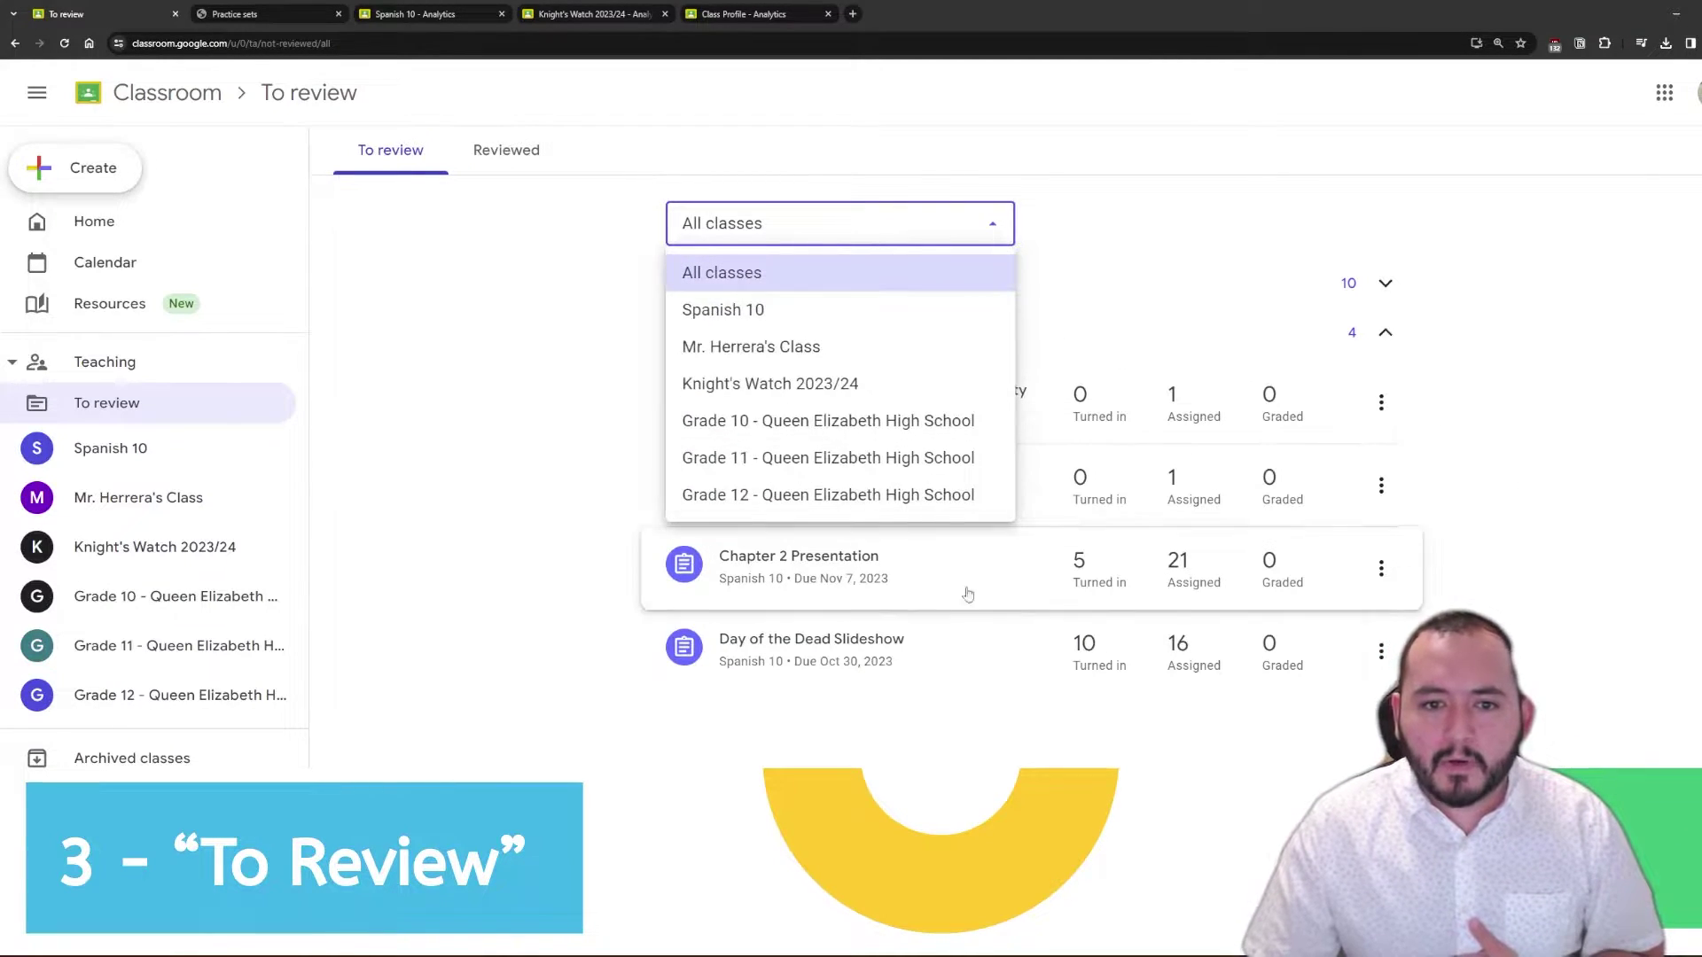
left_click(696, 266)
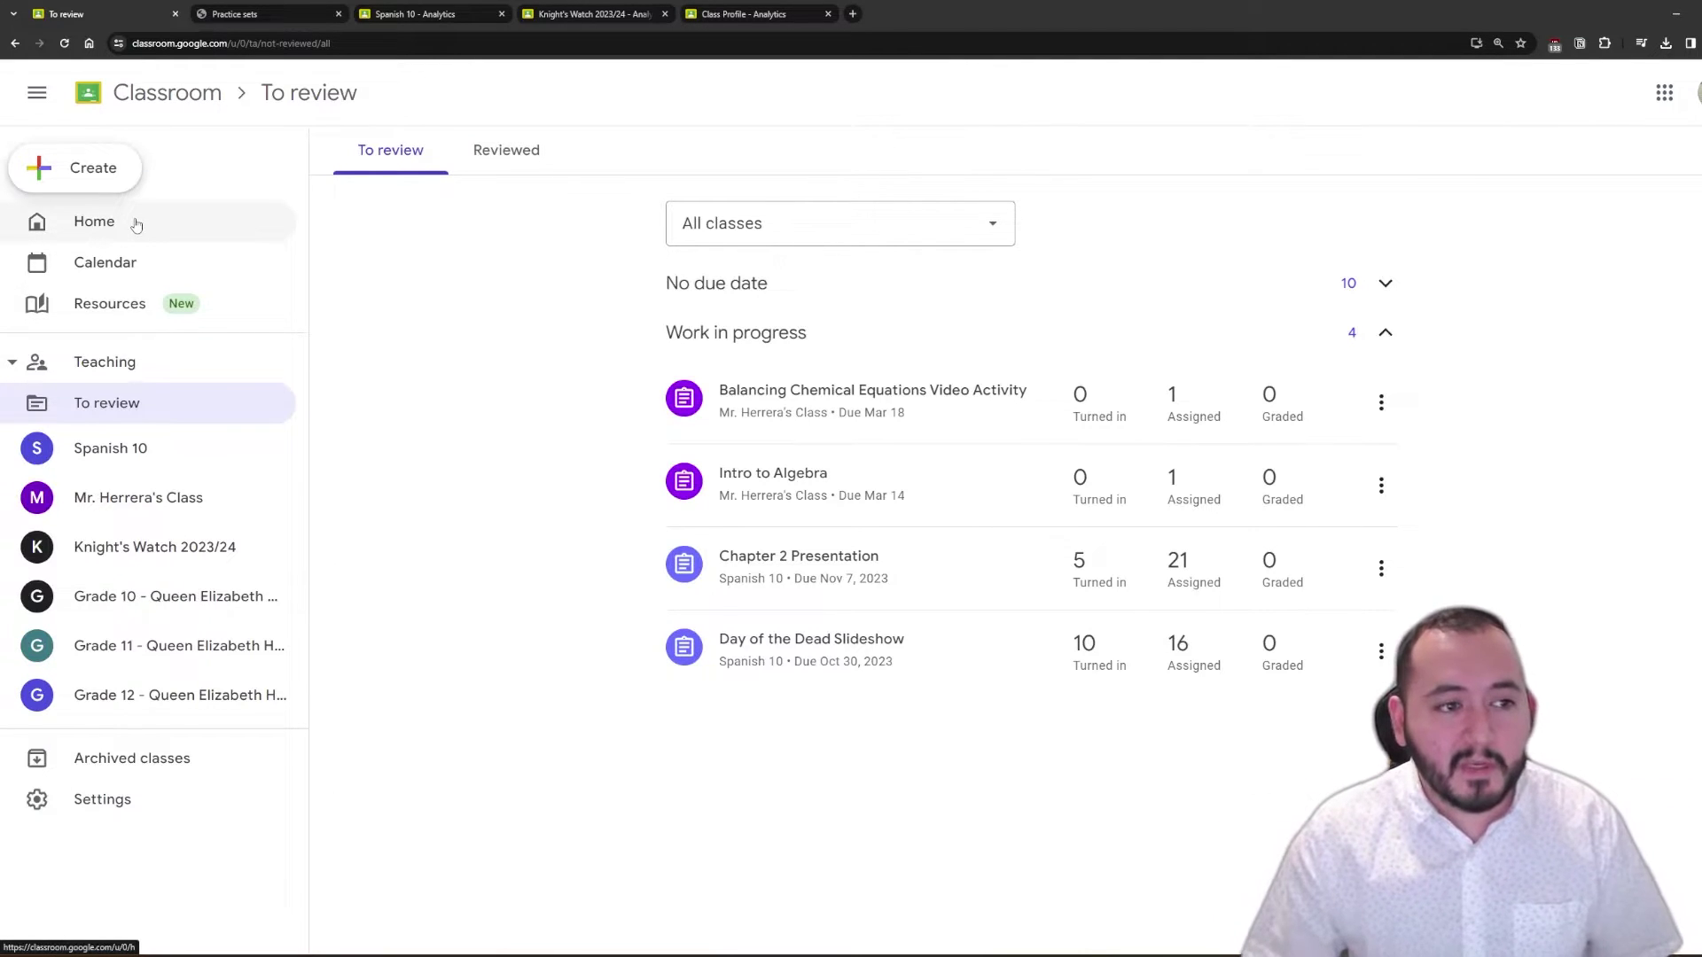
left_click(137, 225)
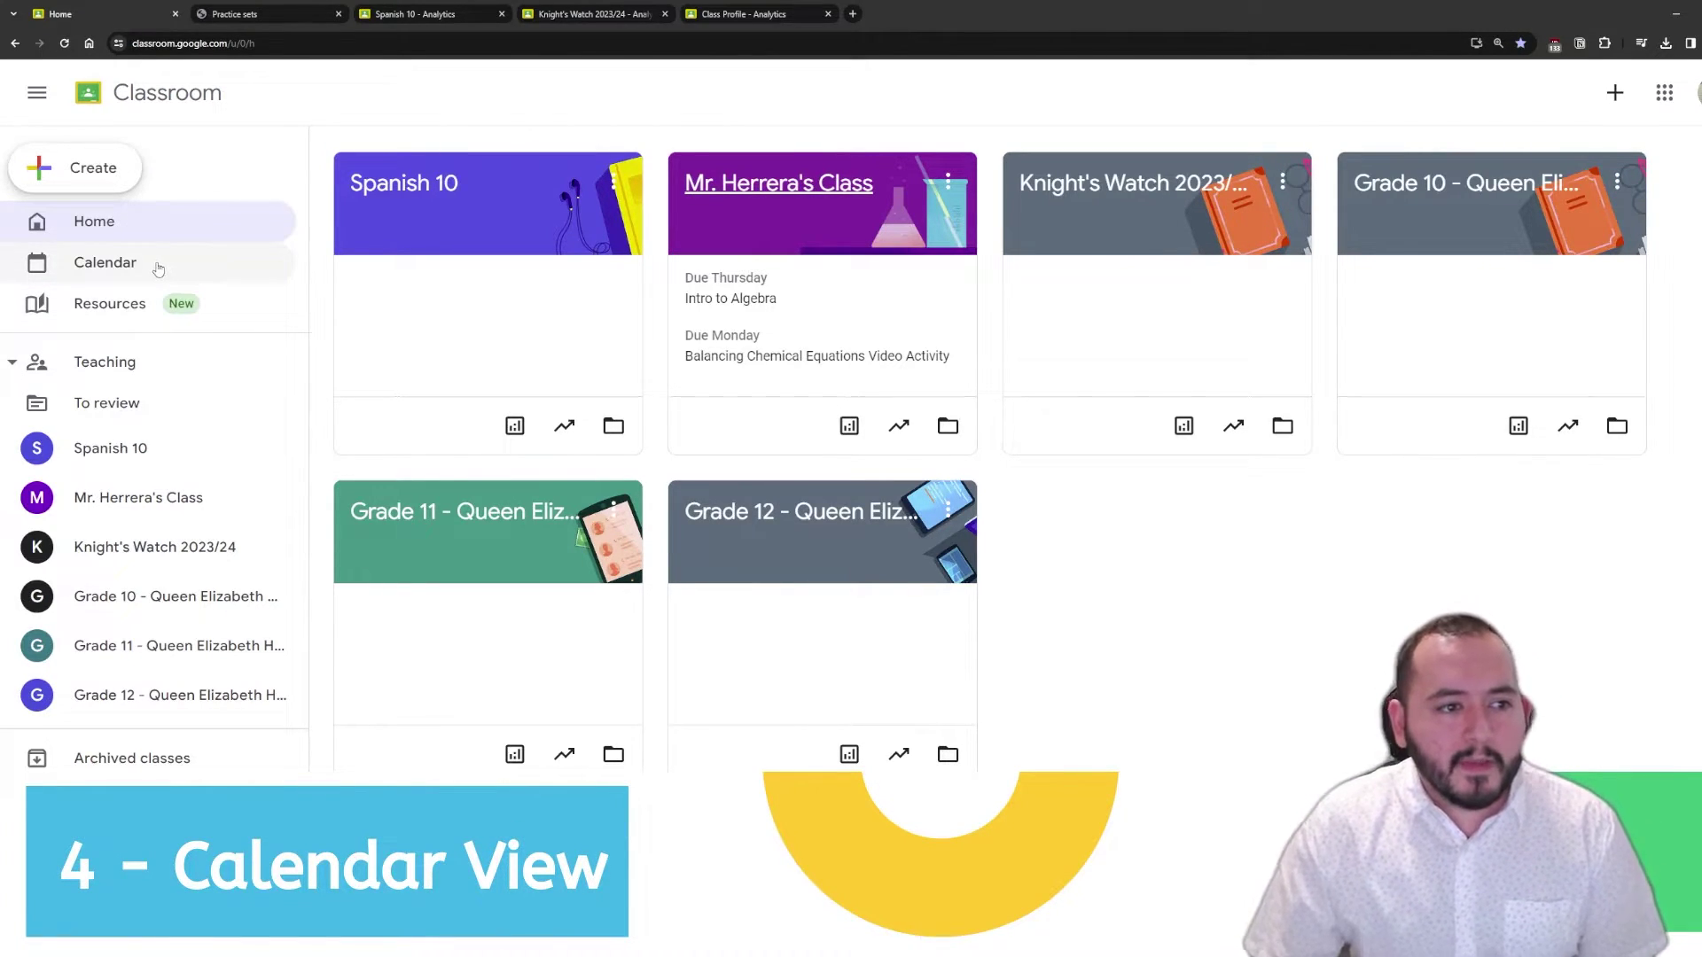
left_click(158, 269)
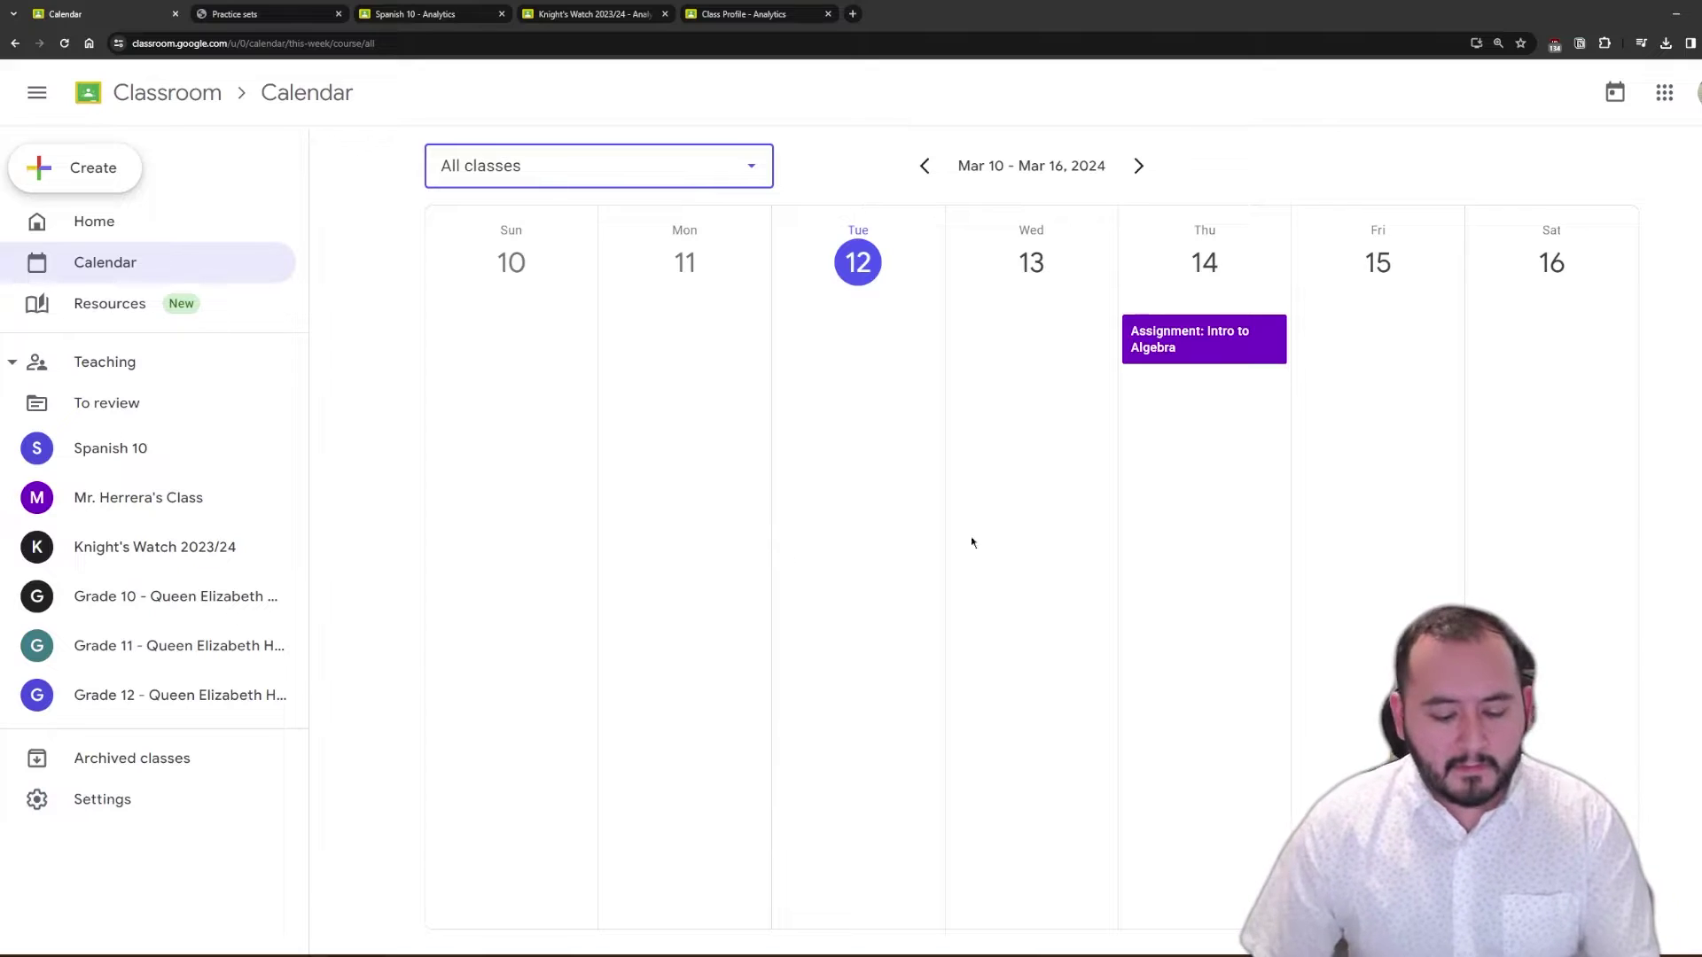
key("ctrl+plus")
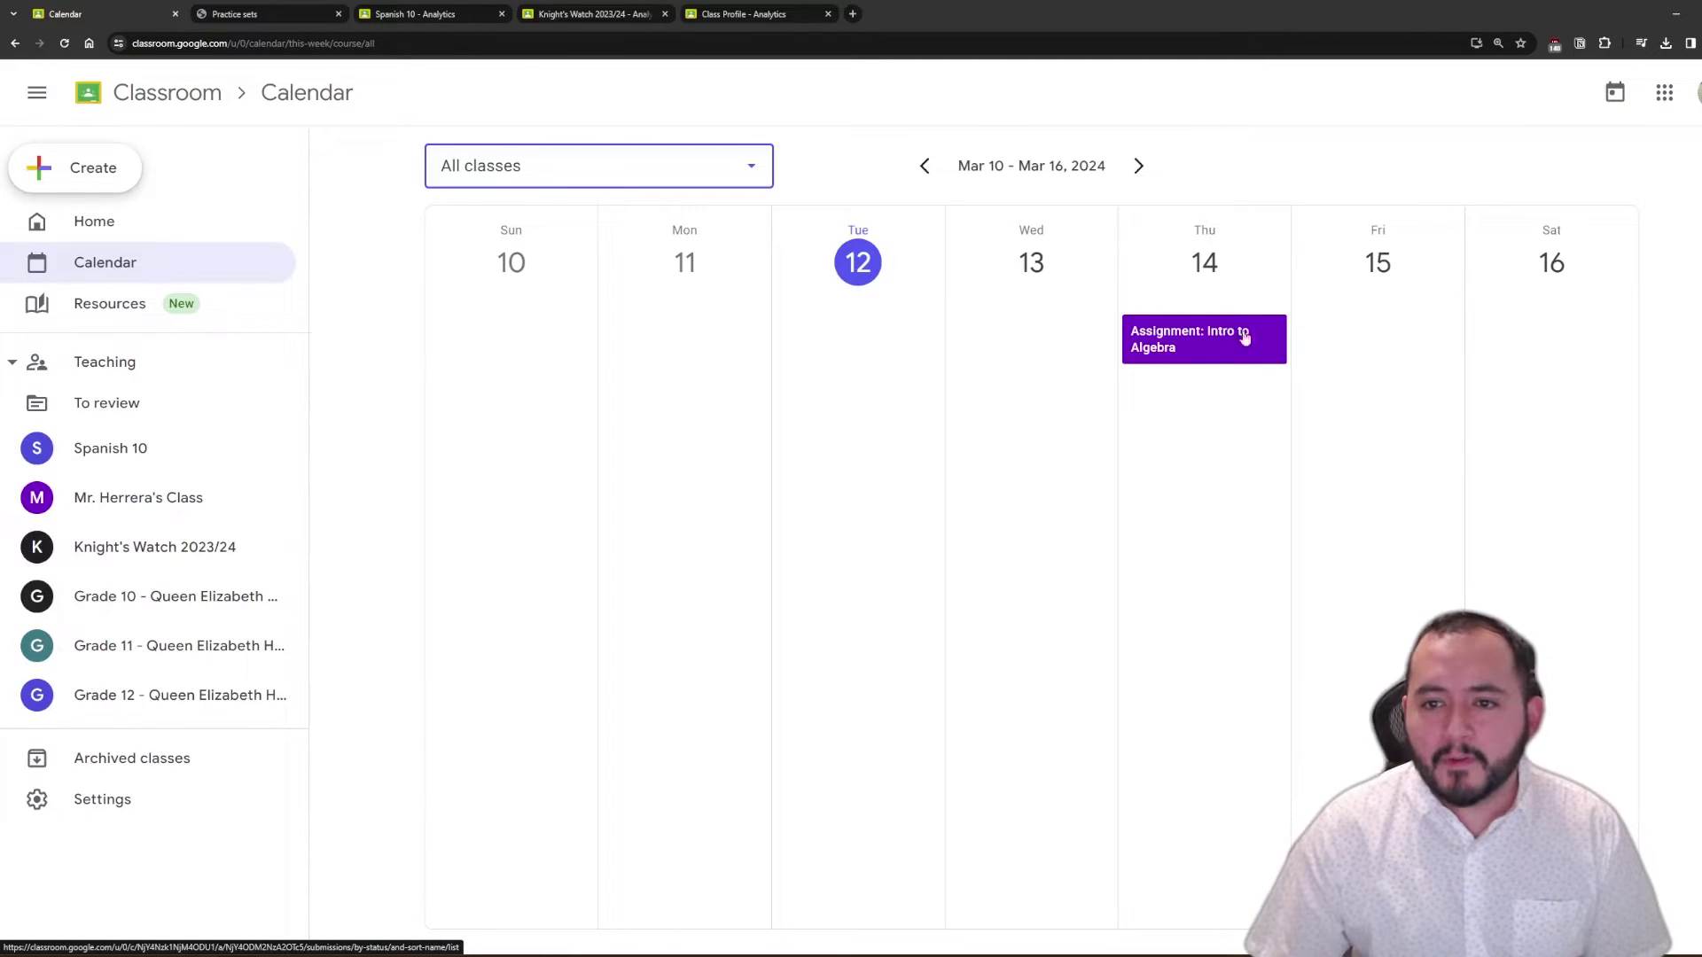
left_click(1236, 355)
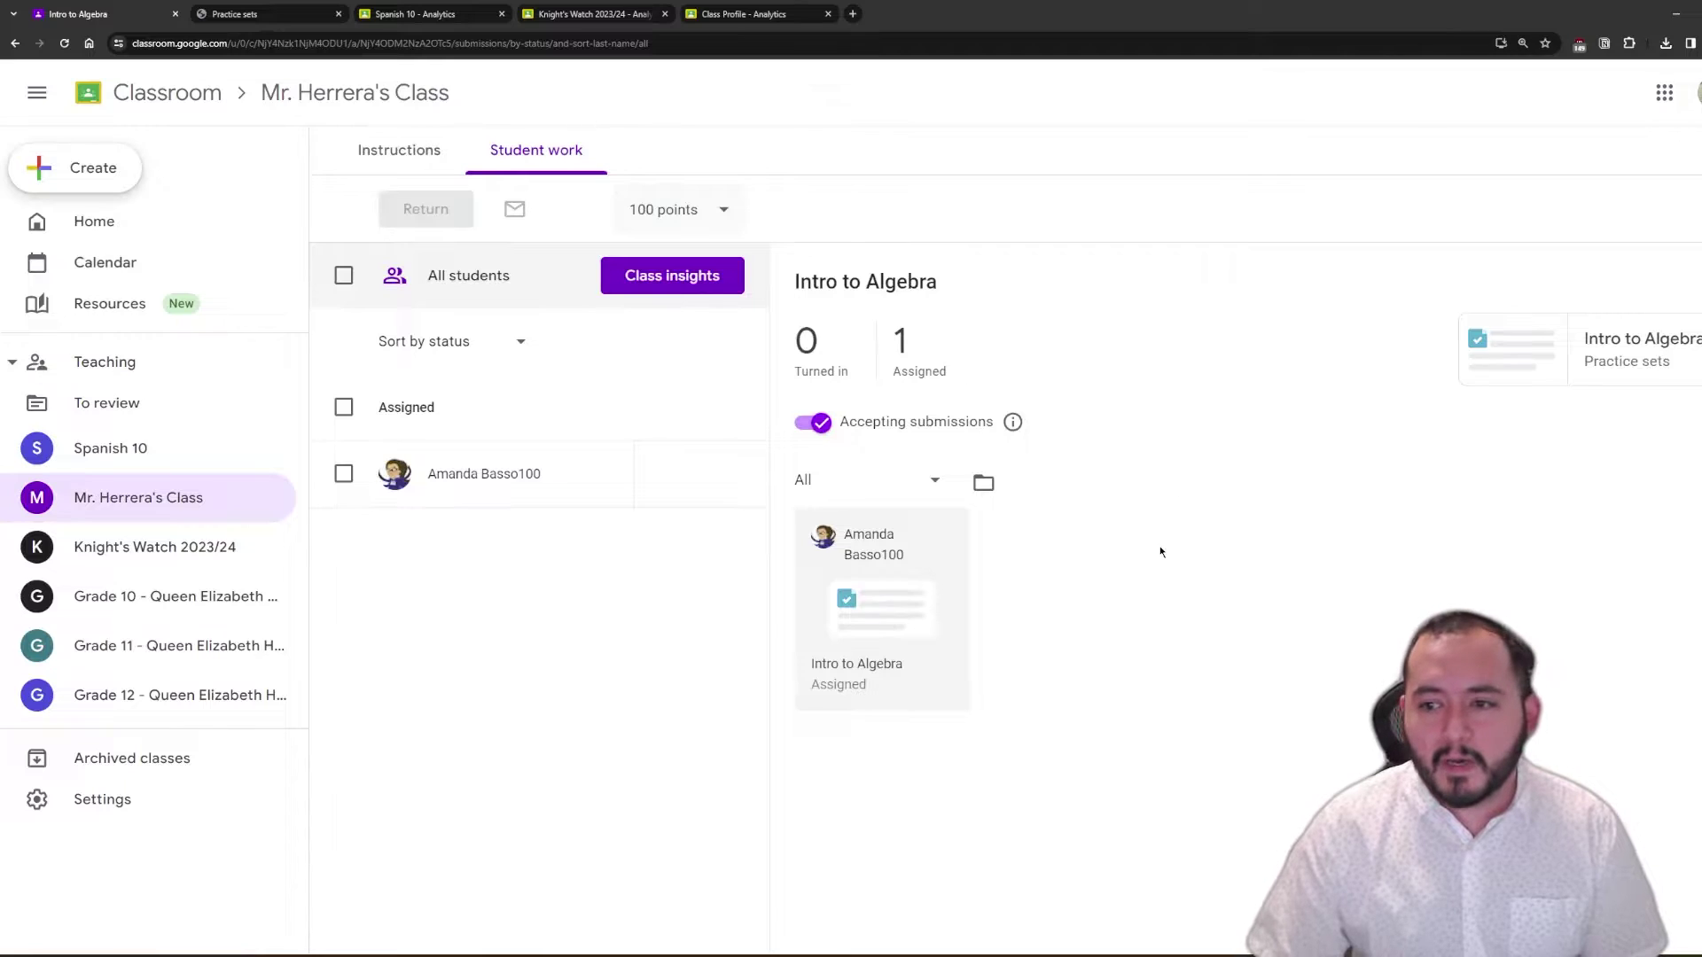
key("alt+Left")
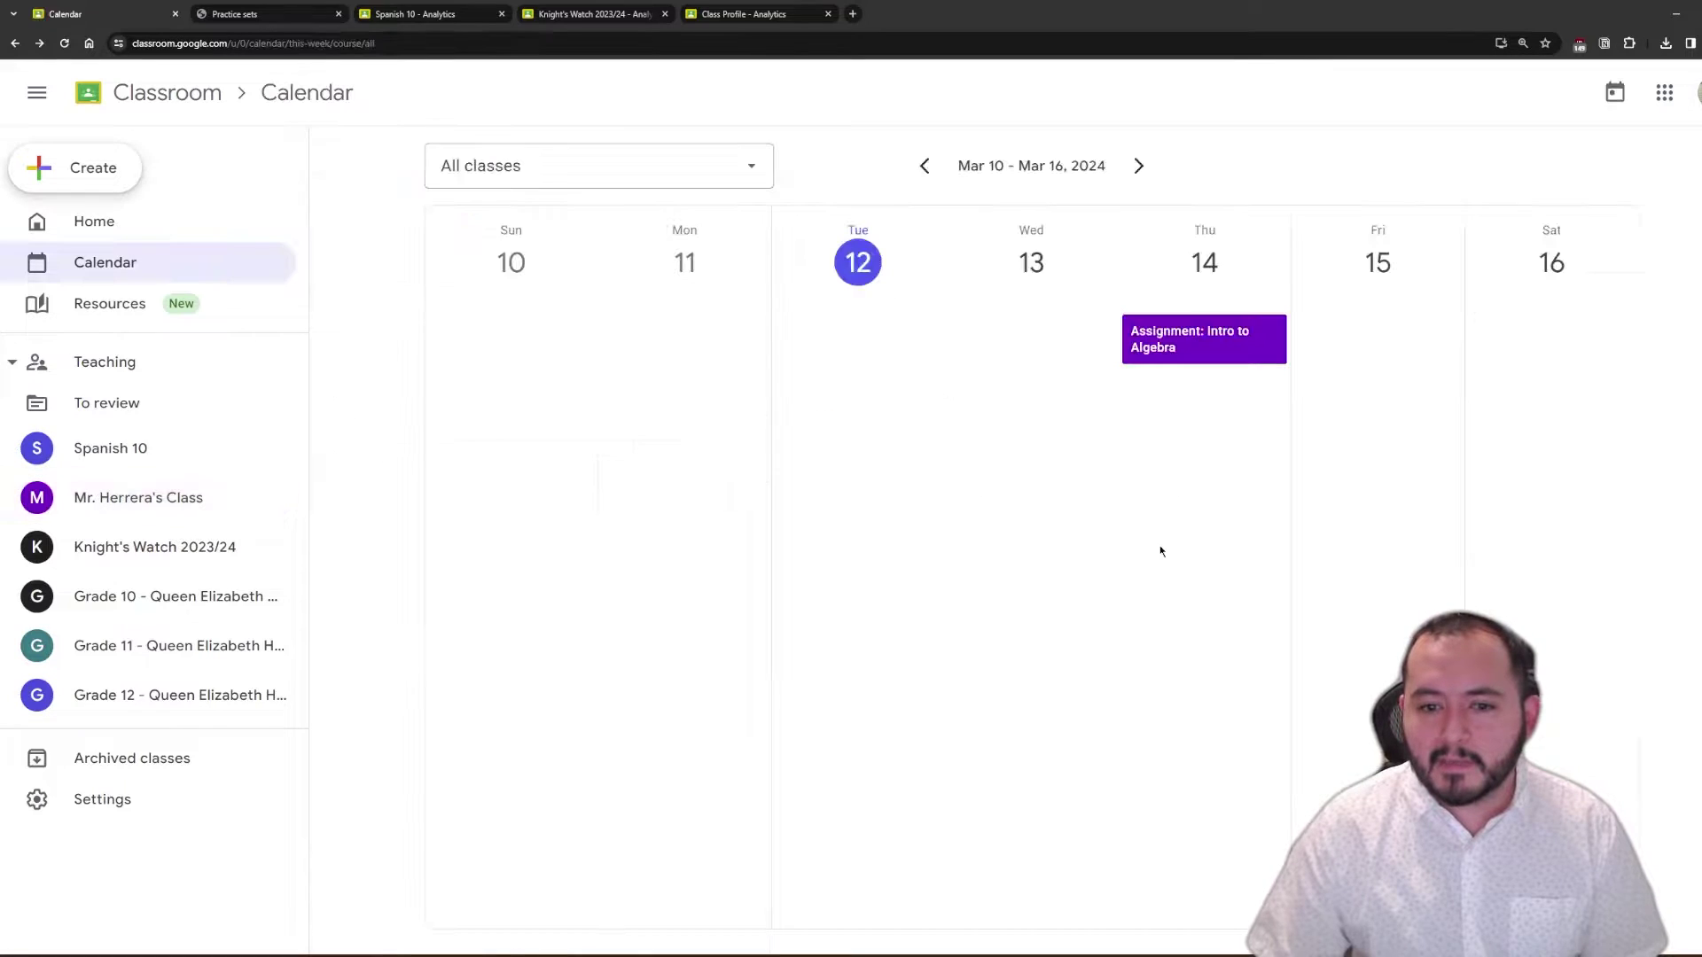
left_click(1138, 166)
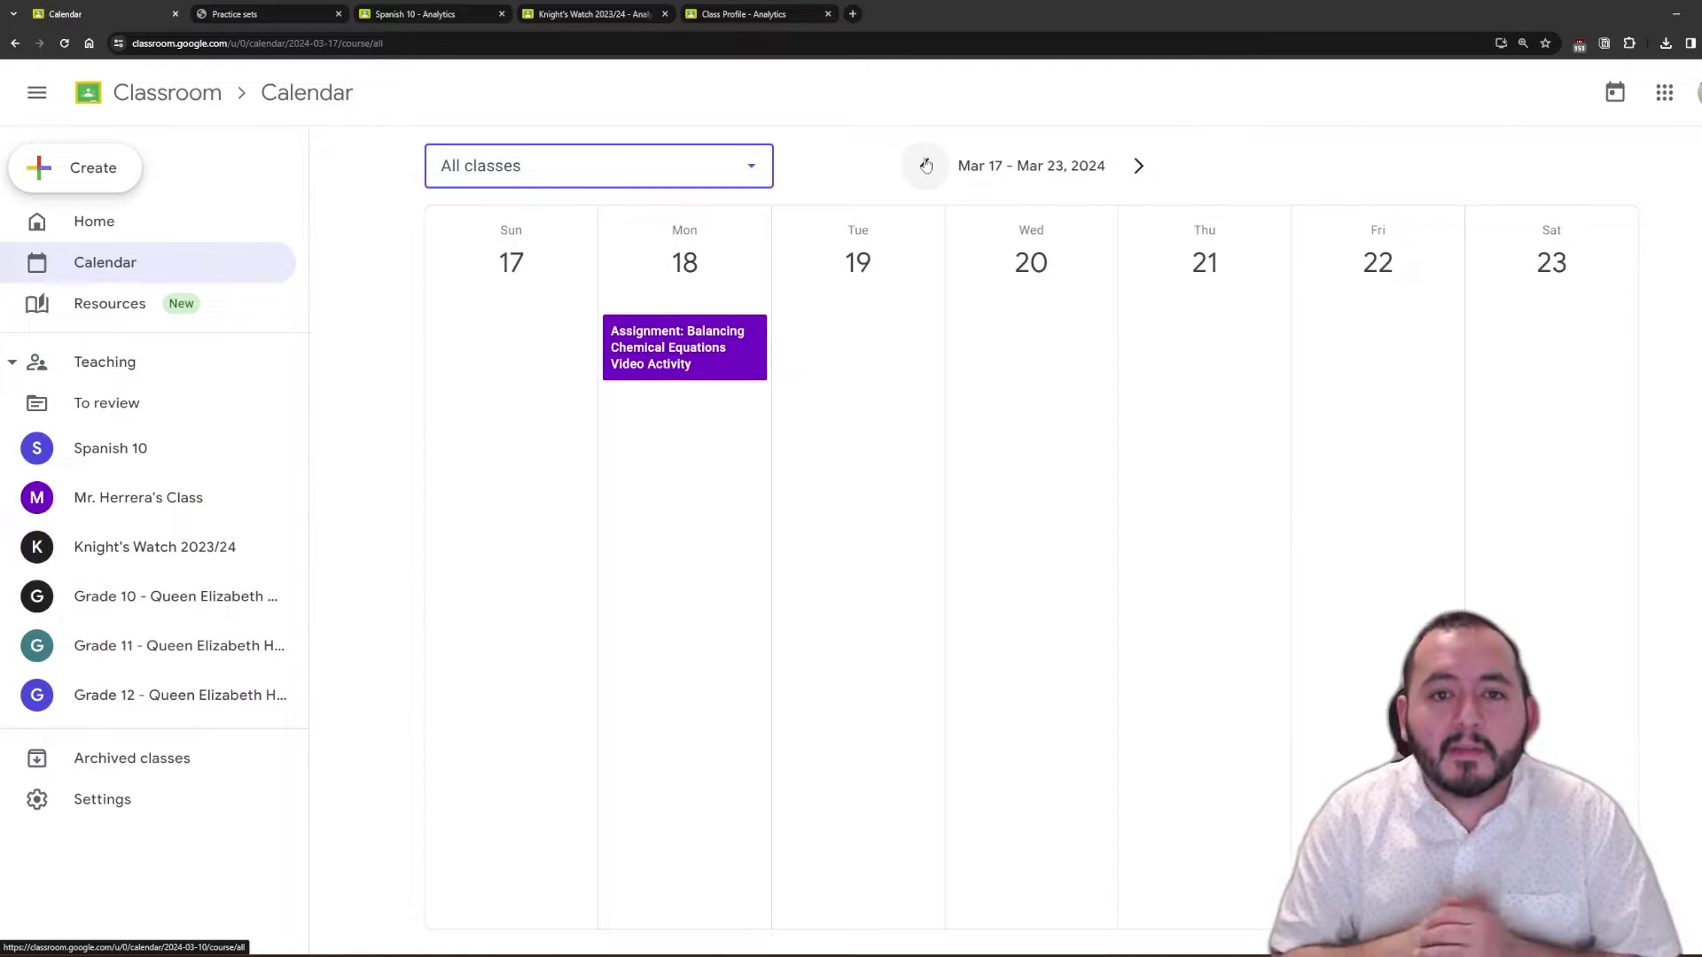
left_click(120, 233)
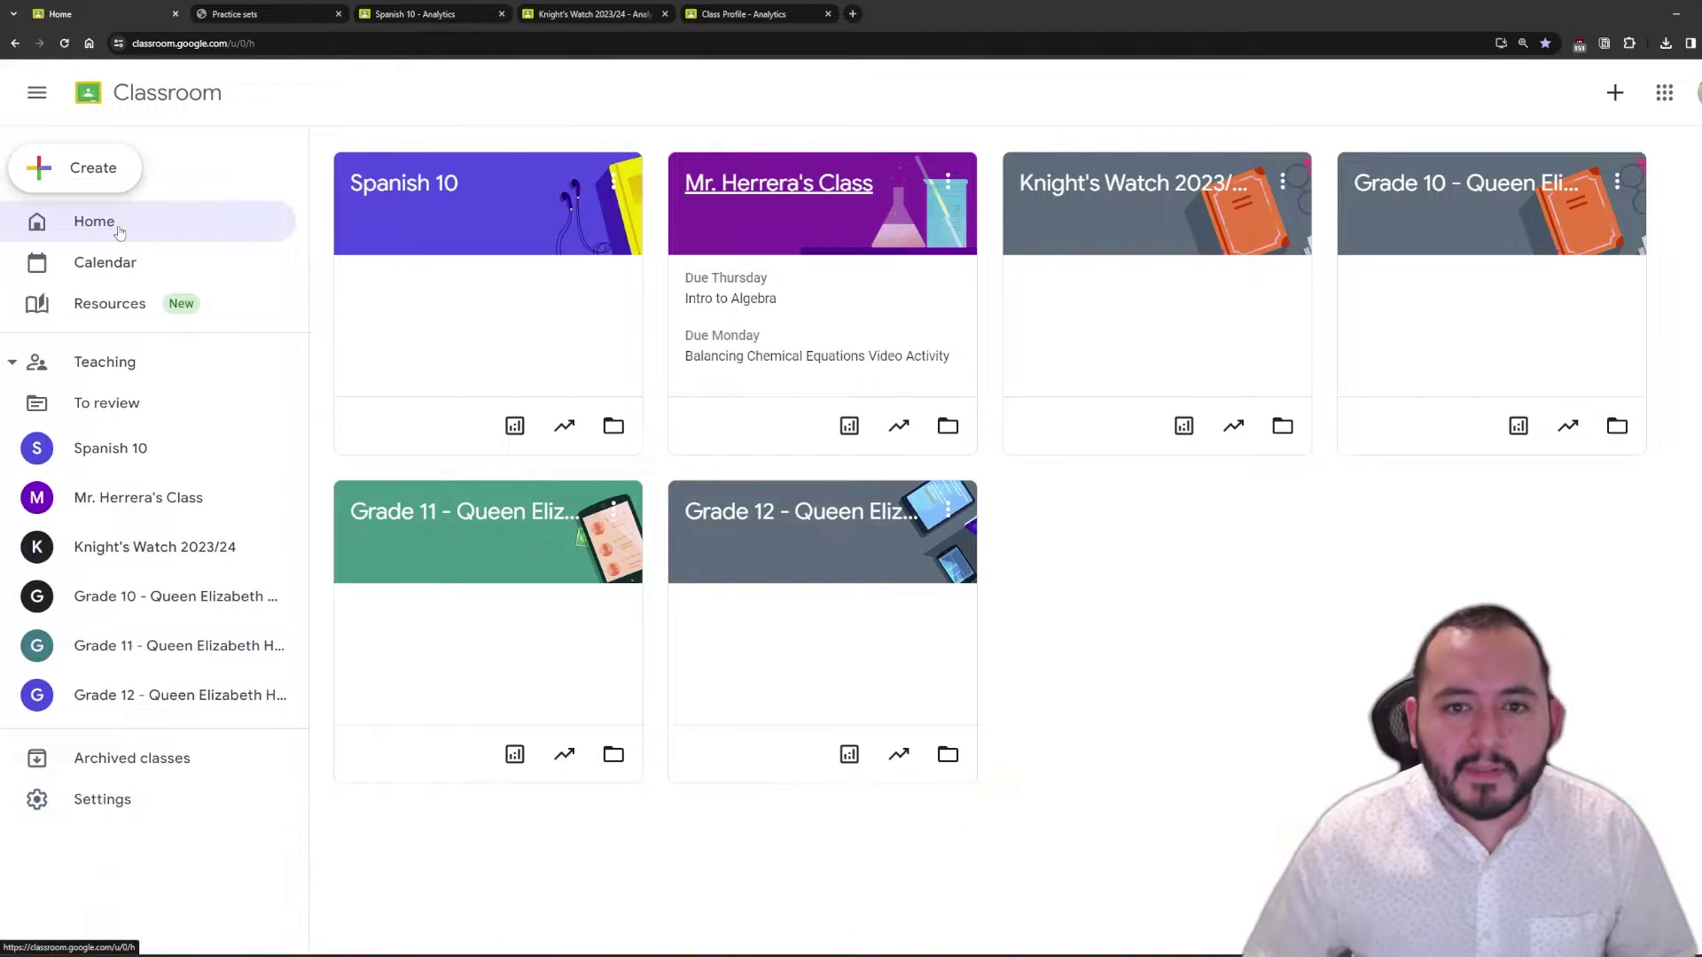
Step: Open Mr. Herrera's Class and the Intro to Algebra post's student work page
left_click(789, 196)
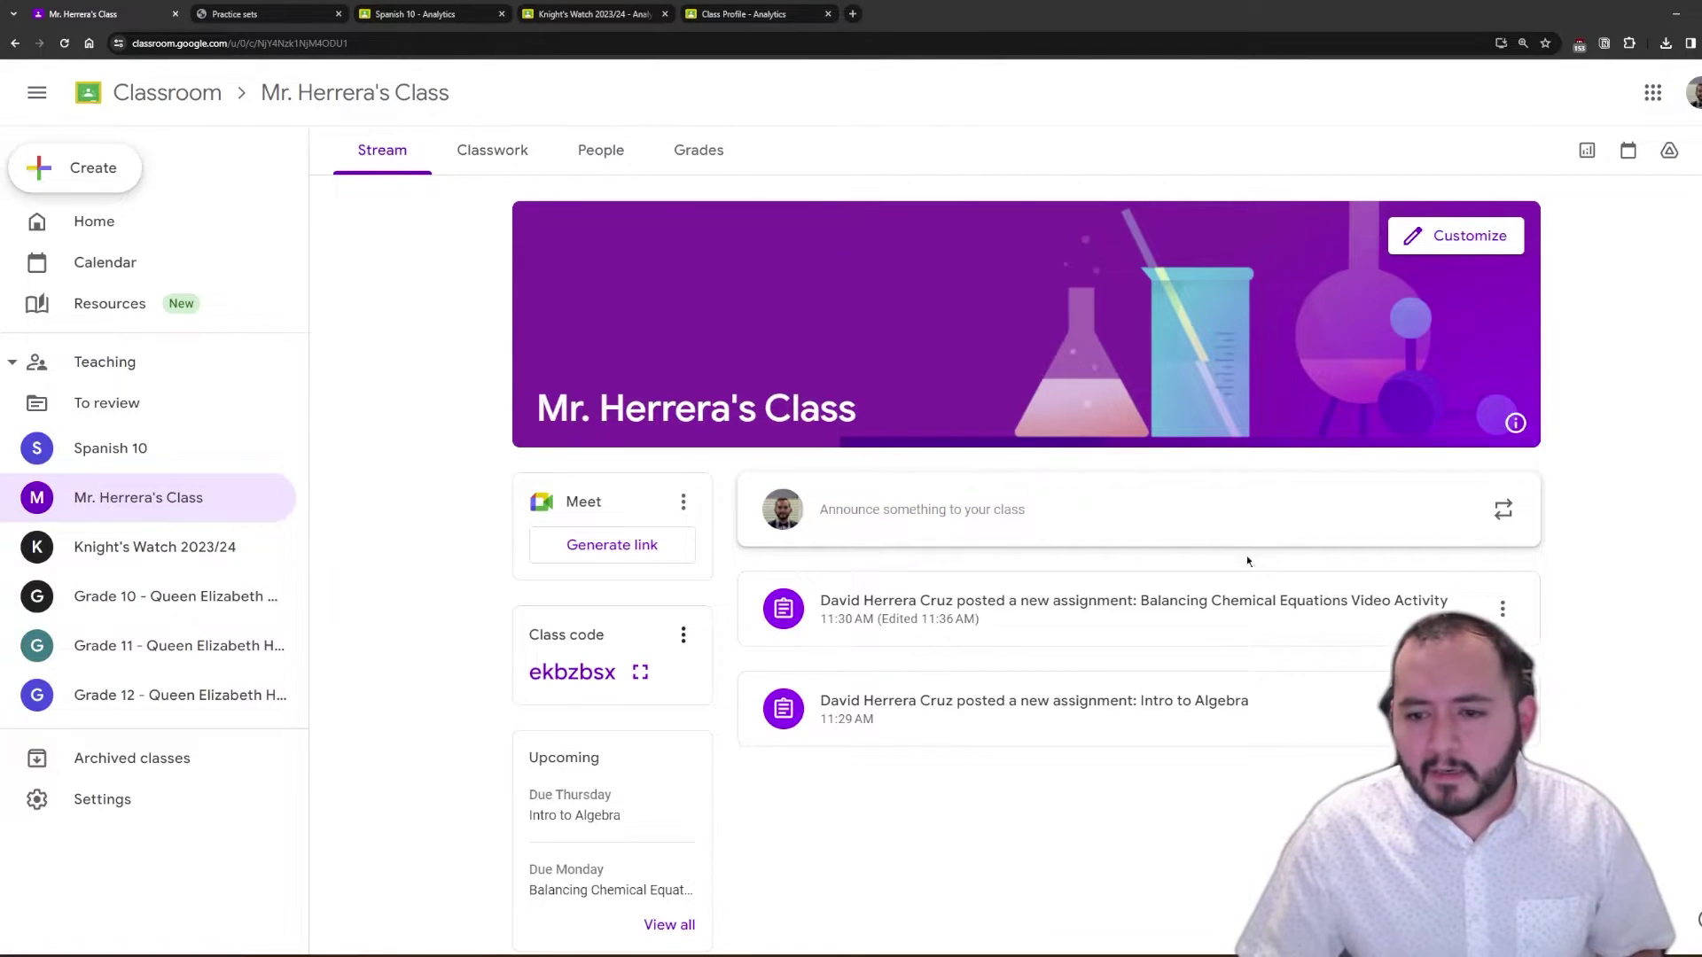
left_click(1090, 709)
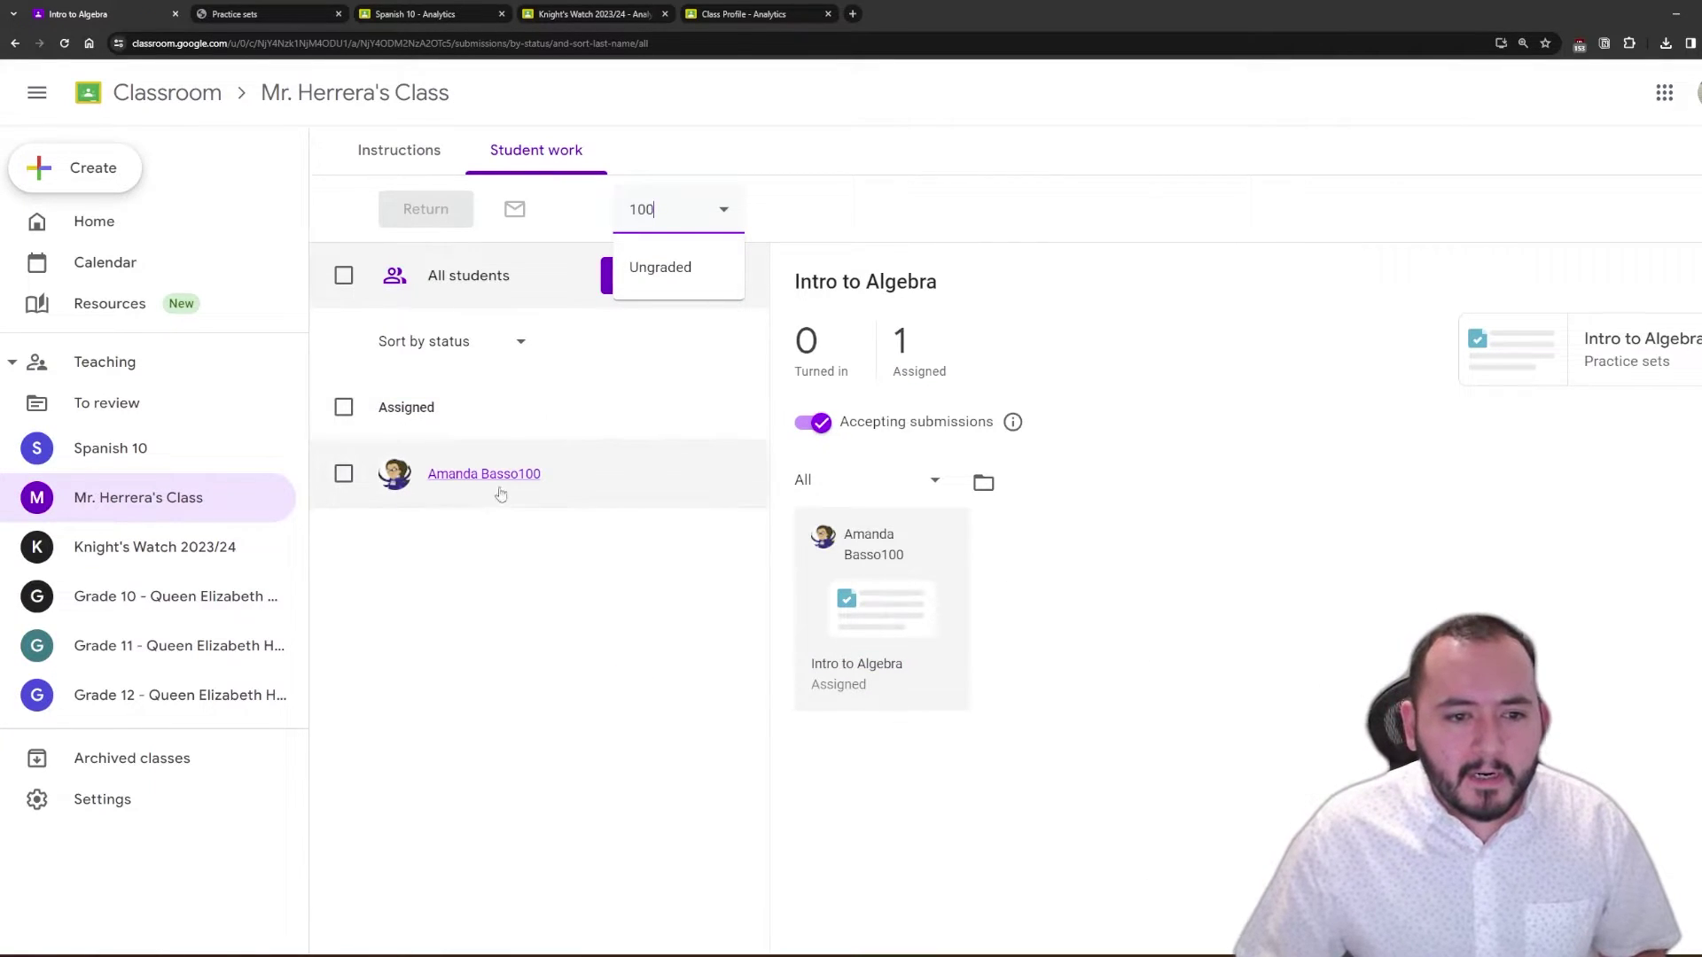
mouse_move(745, 480)
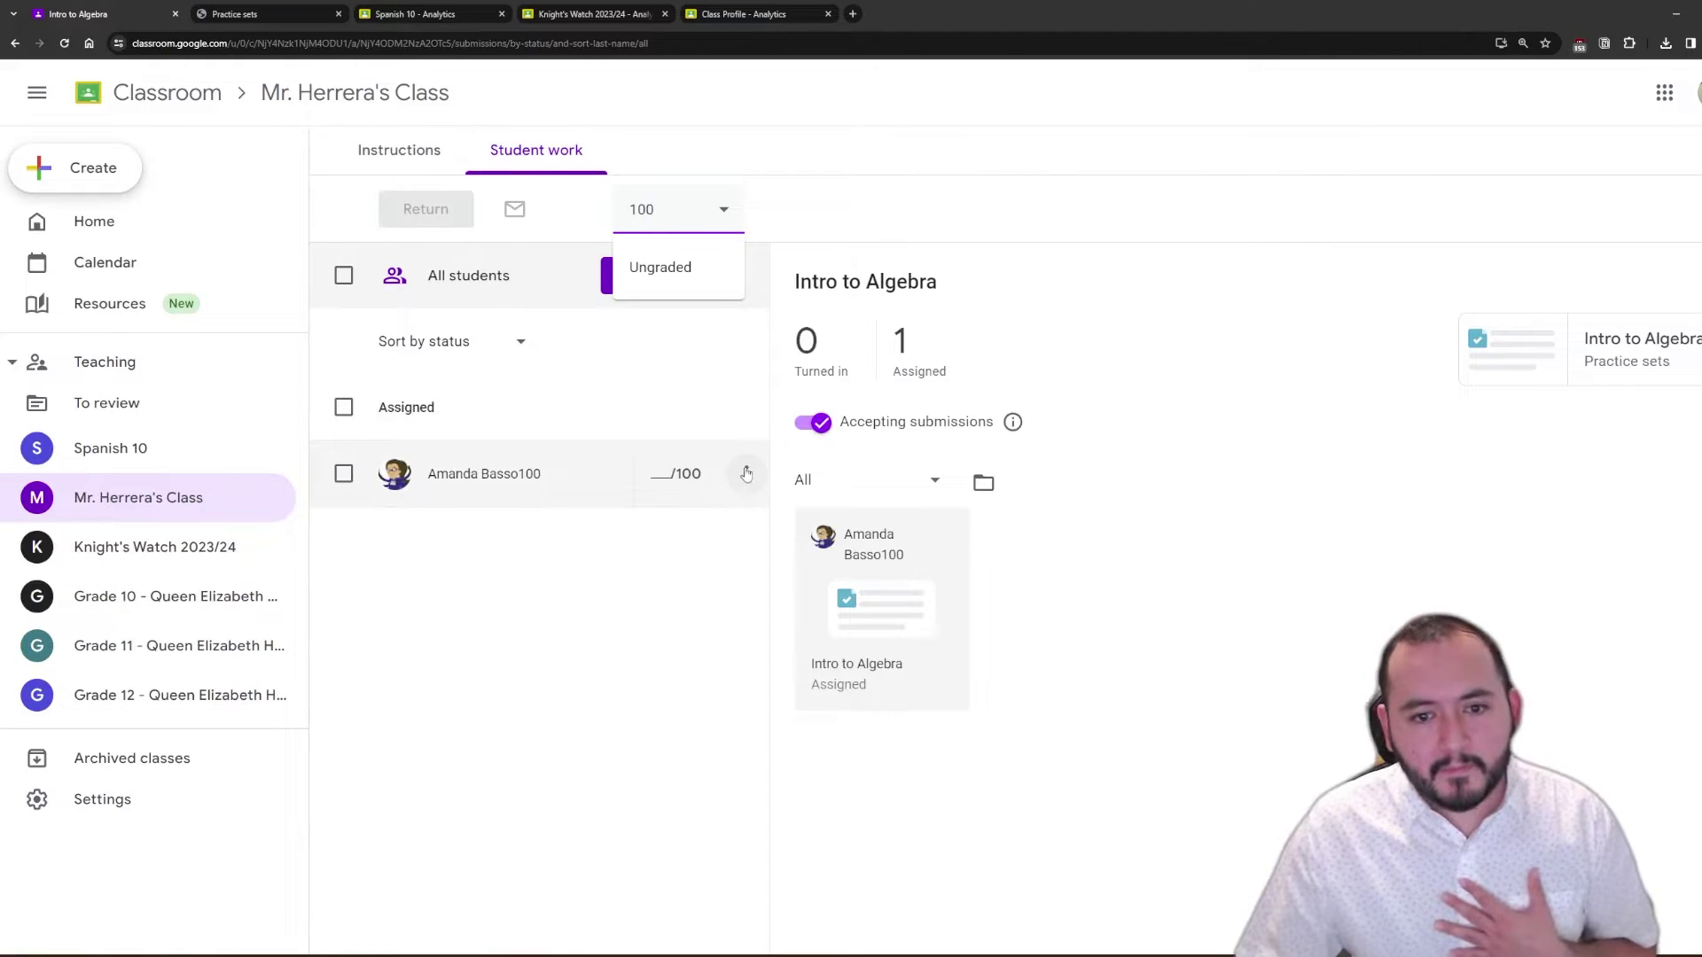
Step: Mark the student's Intro to Algebra work as excused and turn off Accepting submissions
left_click(747, 483)
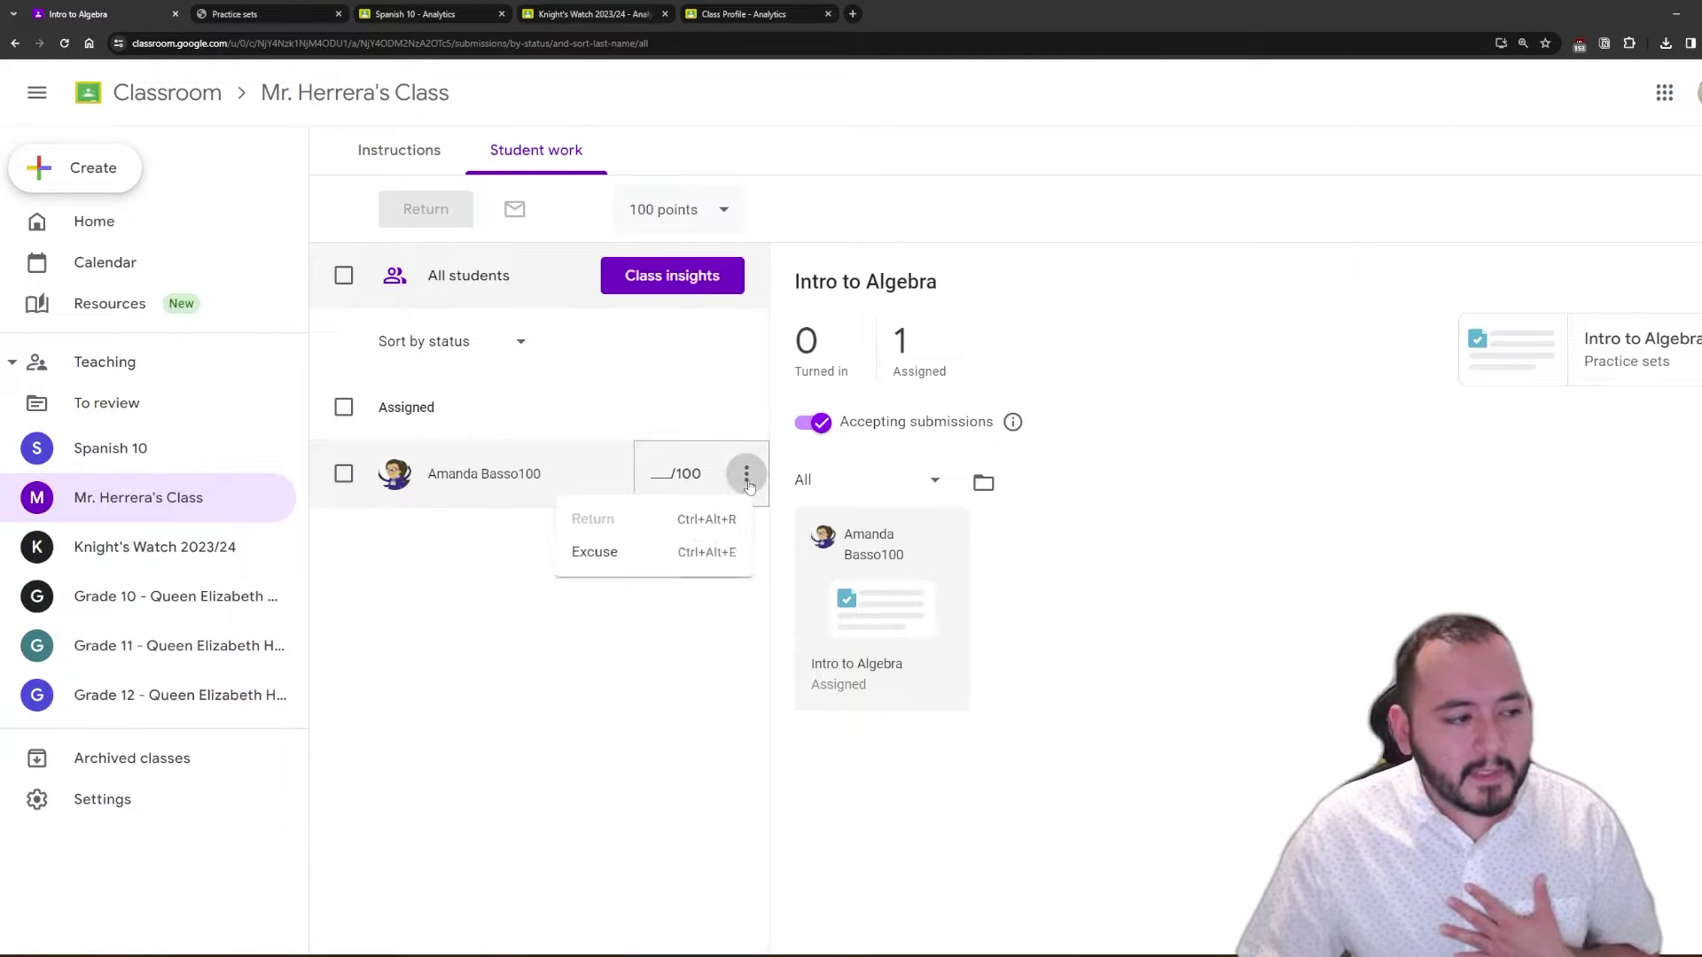
left_click(618, 552)
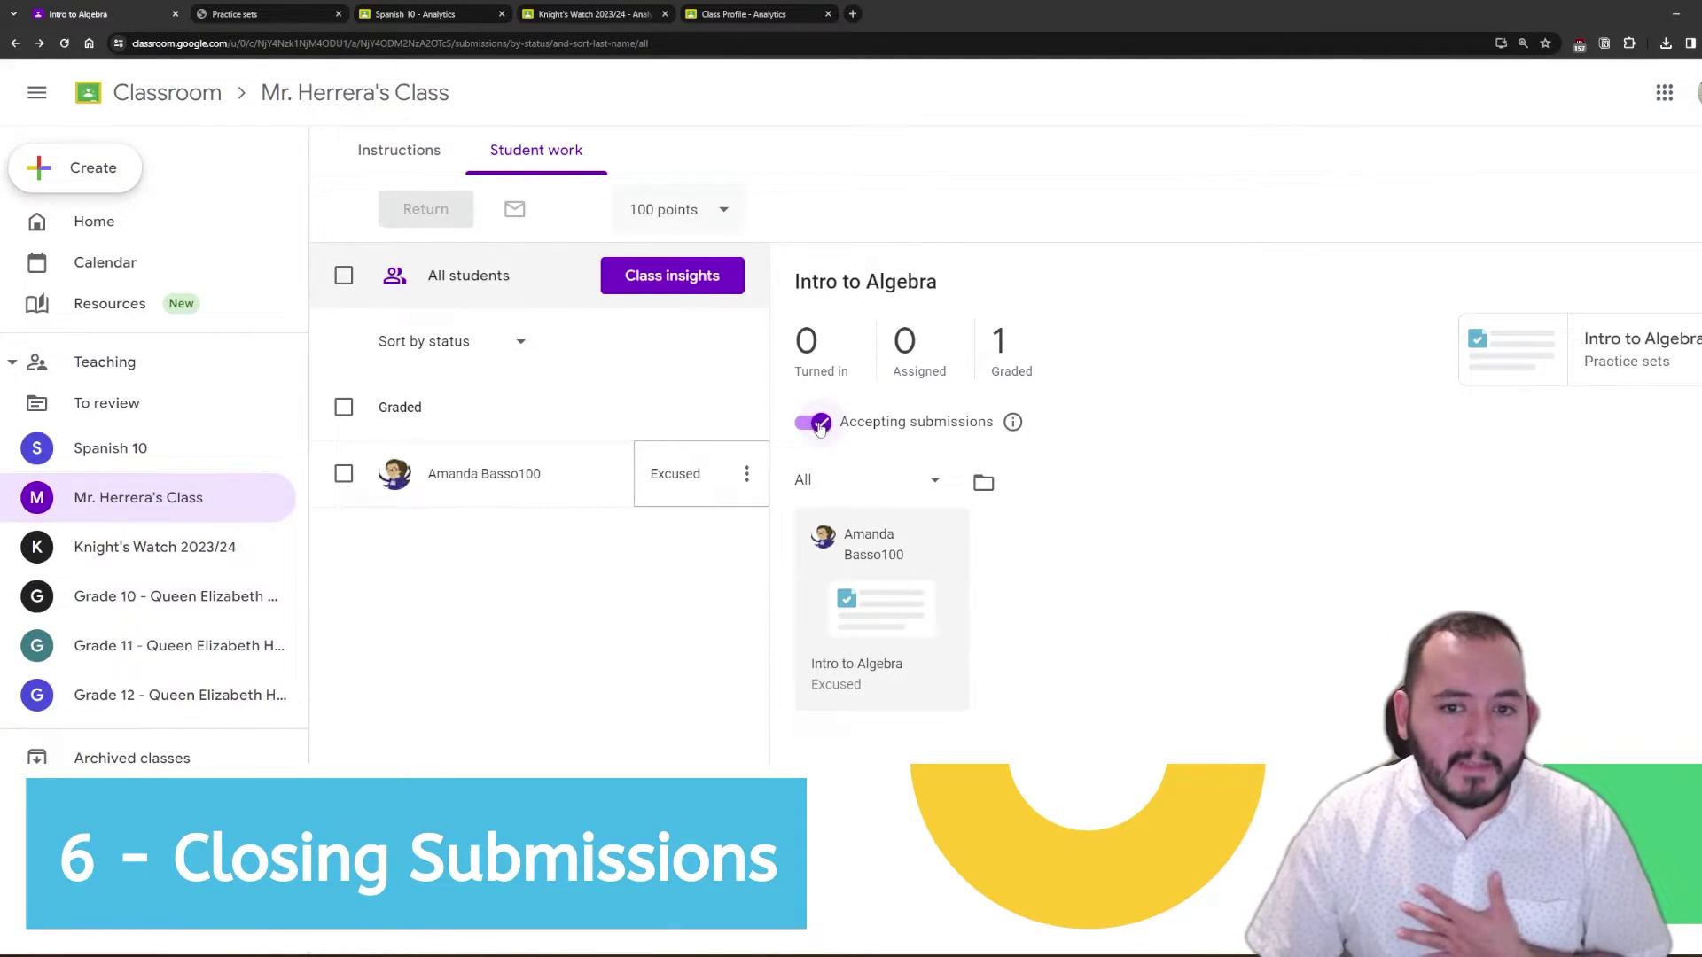
left_click(820, 425)
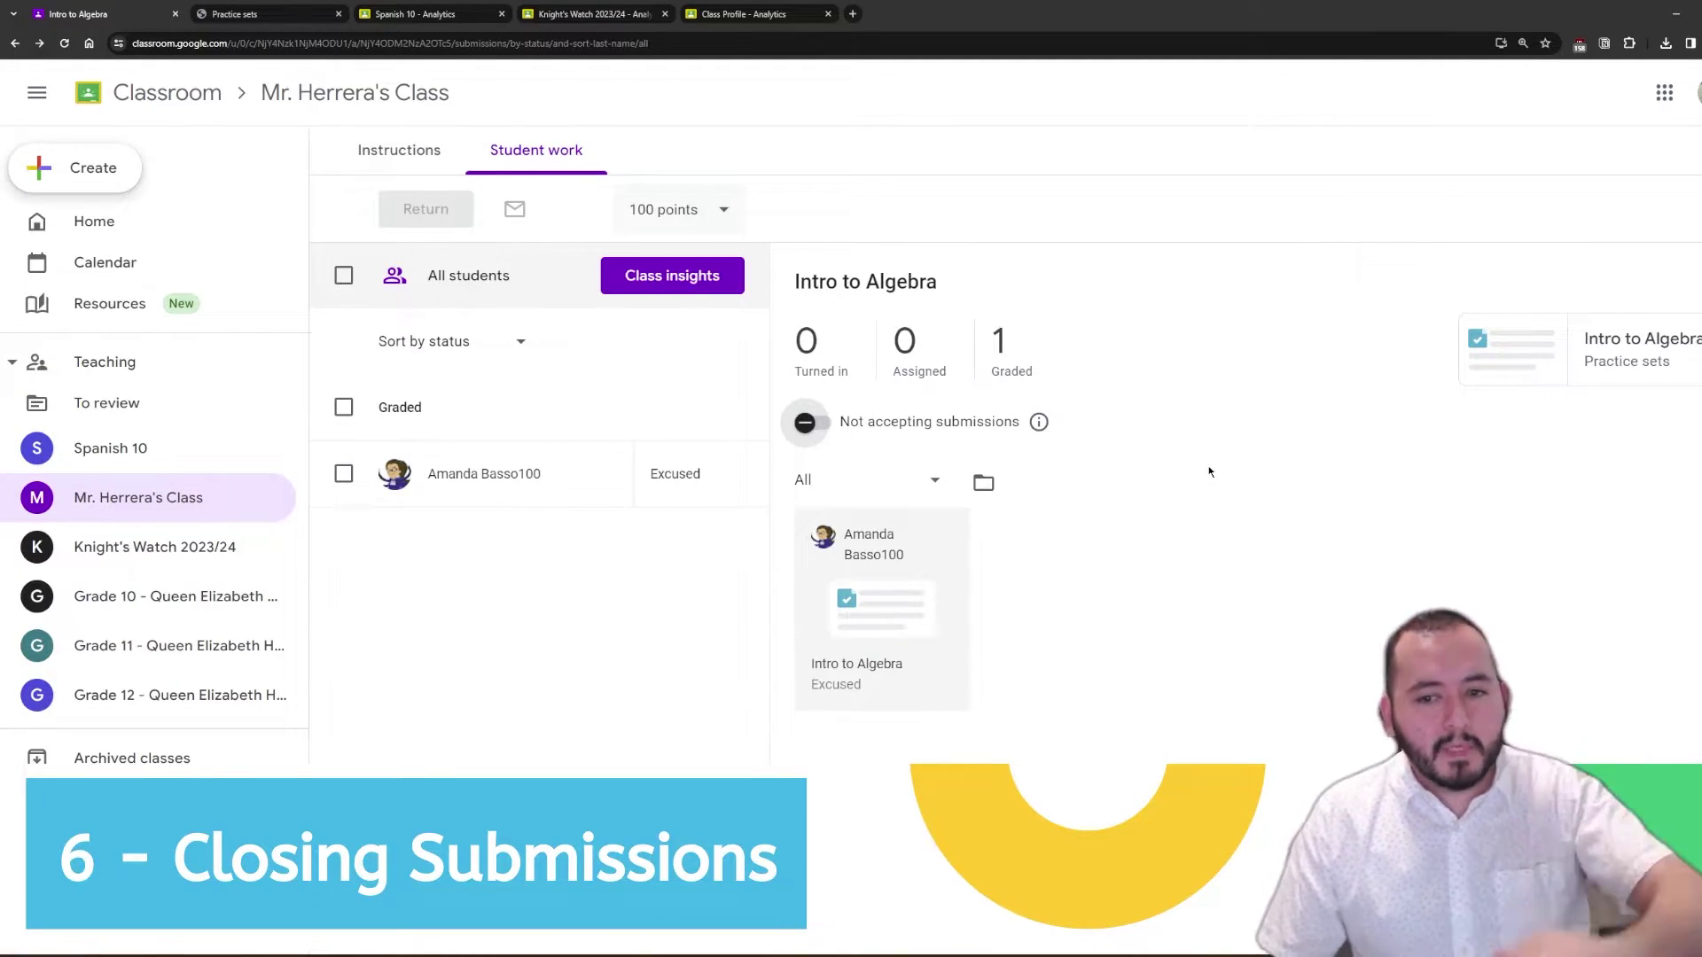
Step: Turn Accepting submissions back on, then reopen Intro to Algebra's student work from the class stream
left_click(807, 423)
left_click(359, 93)
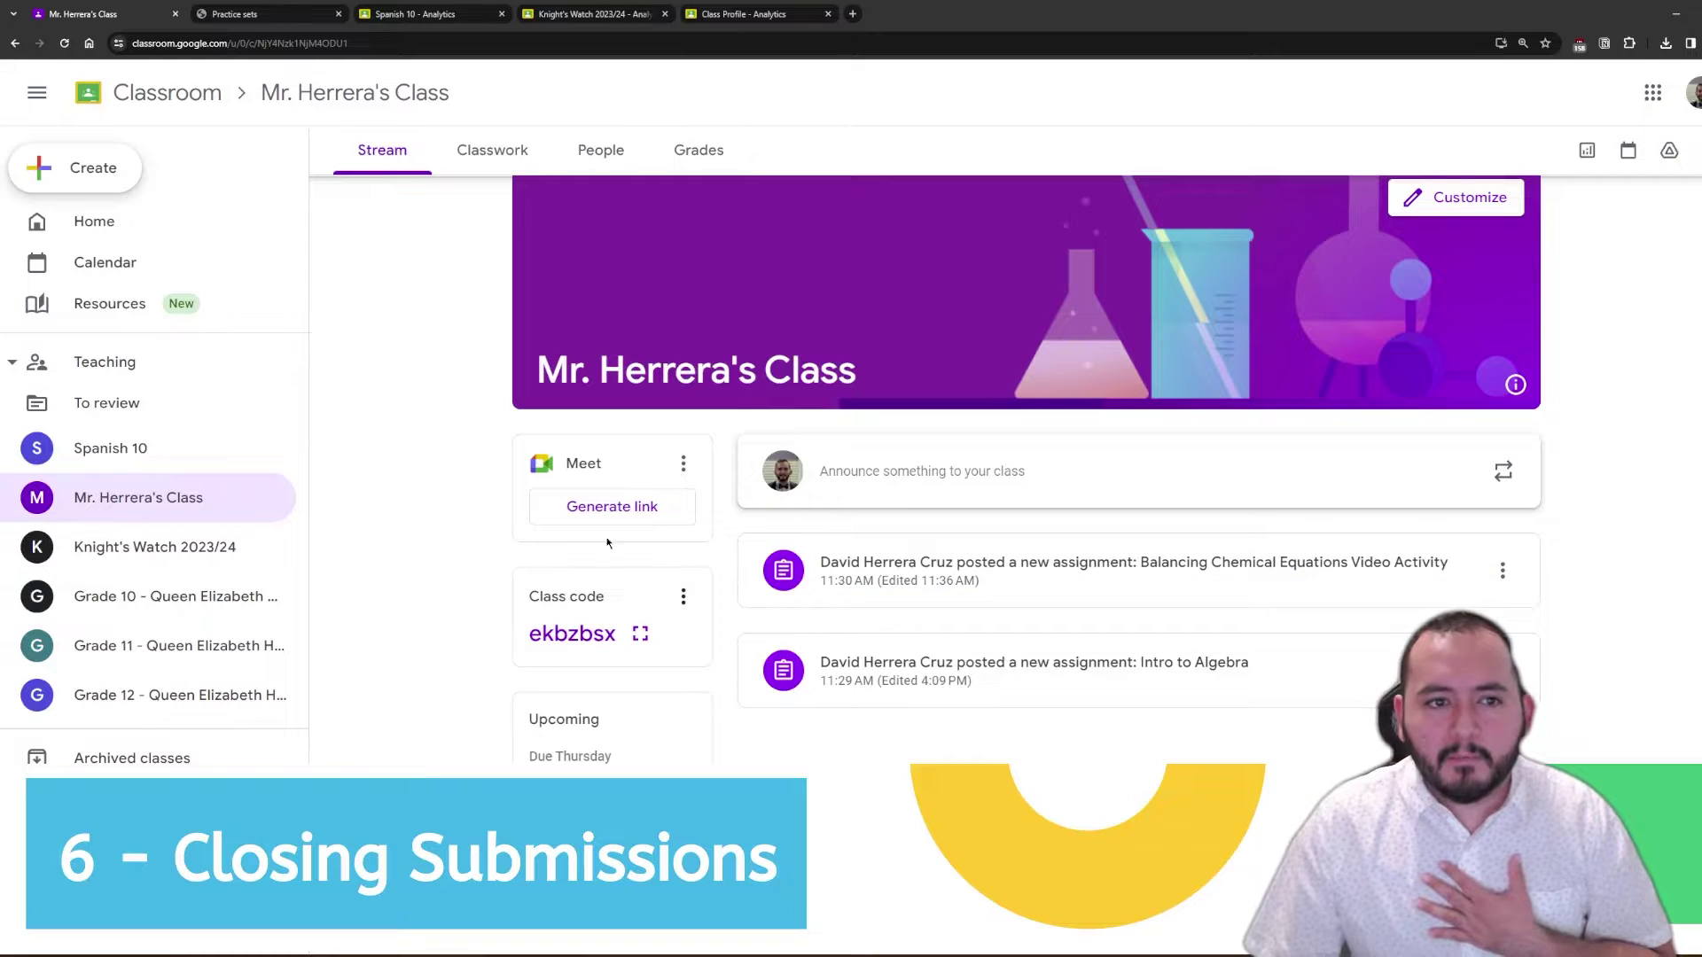
left_click(1139, 671)
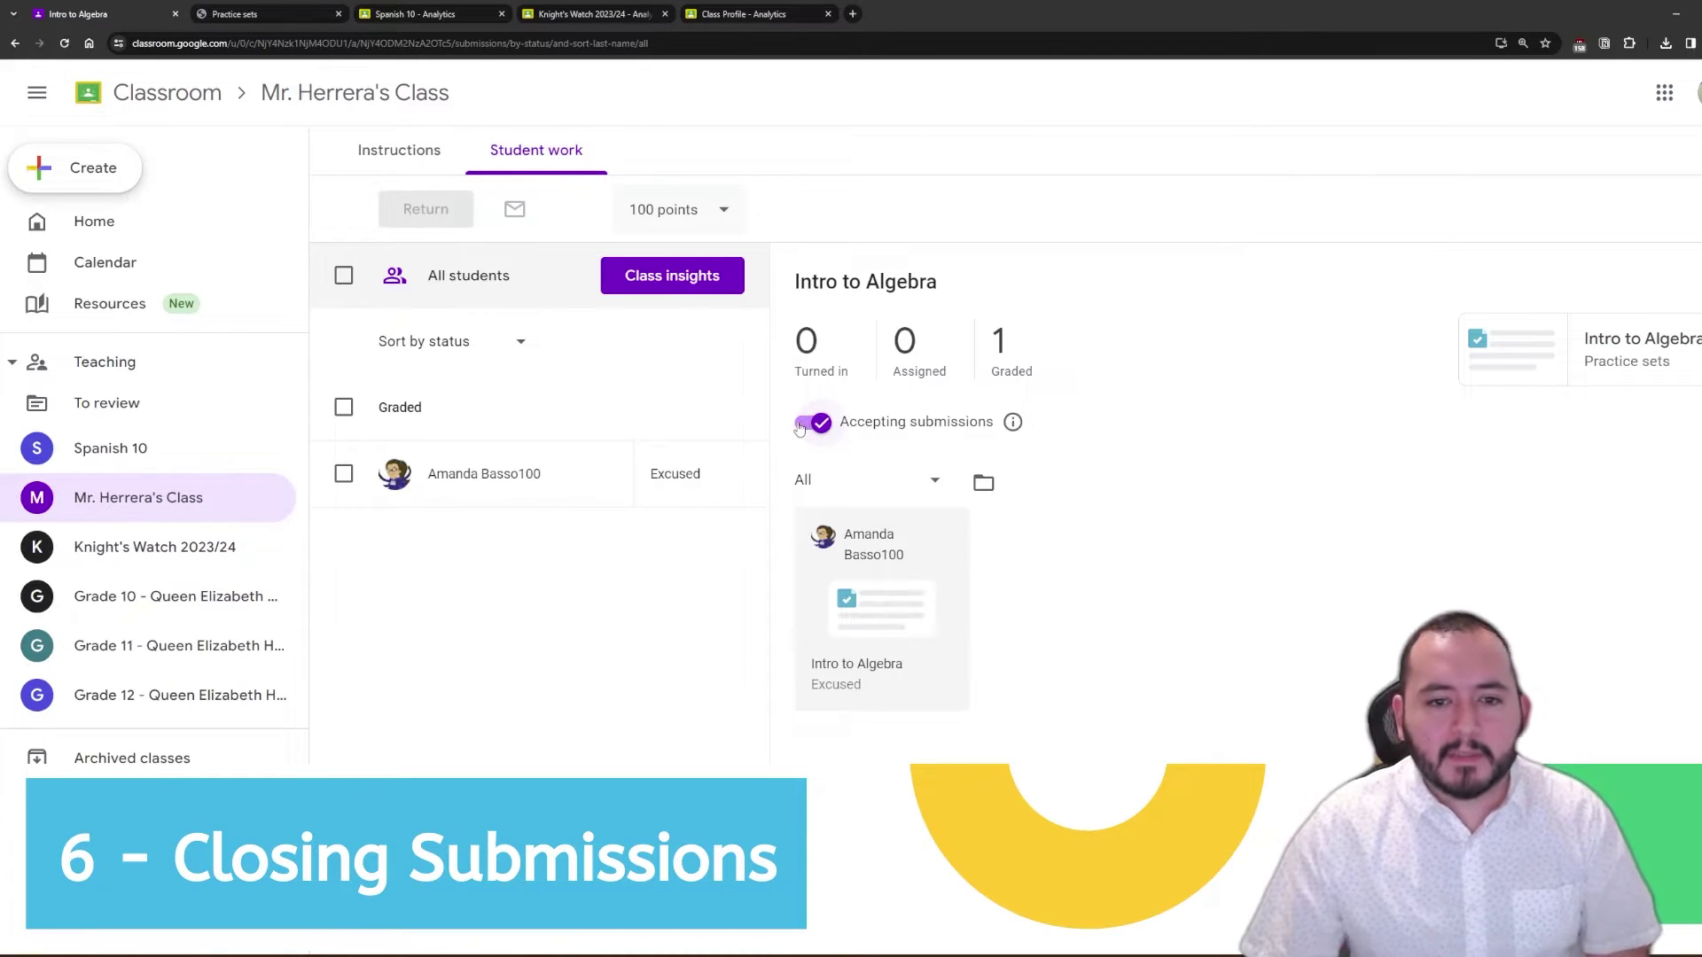
mouse_move(748, 474)
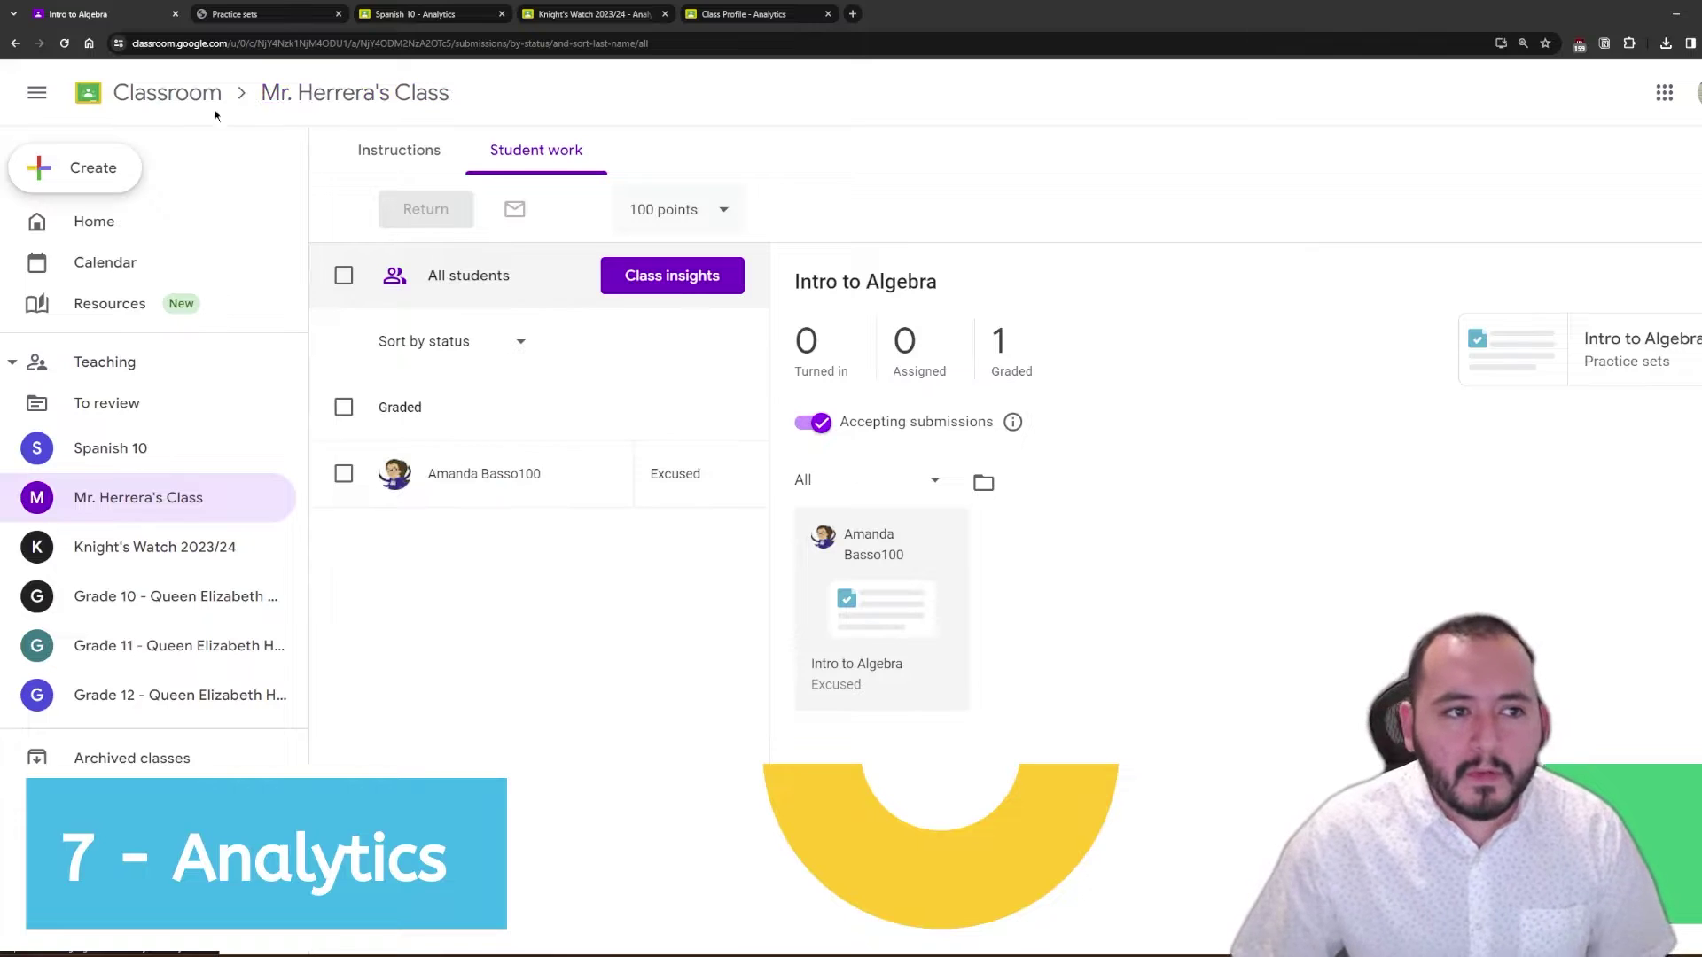
left_click(92, 221)
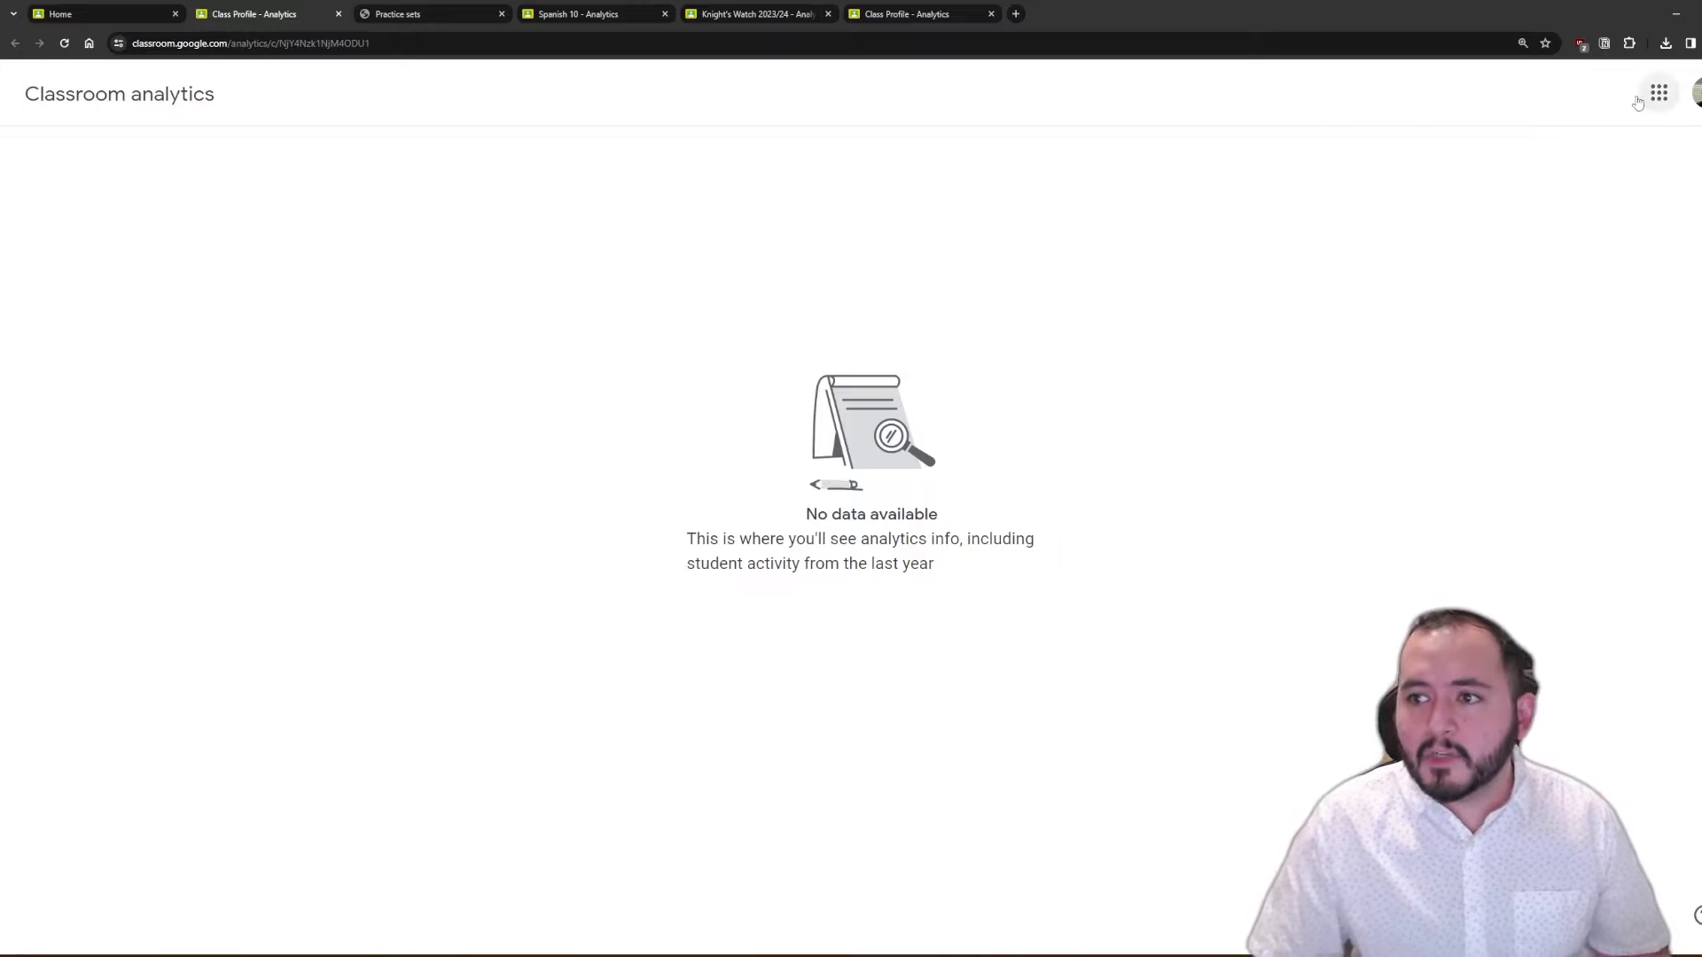
left_click(150, 16)
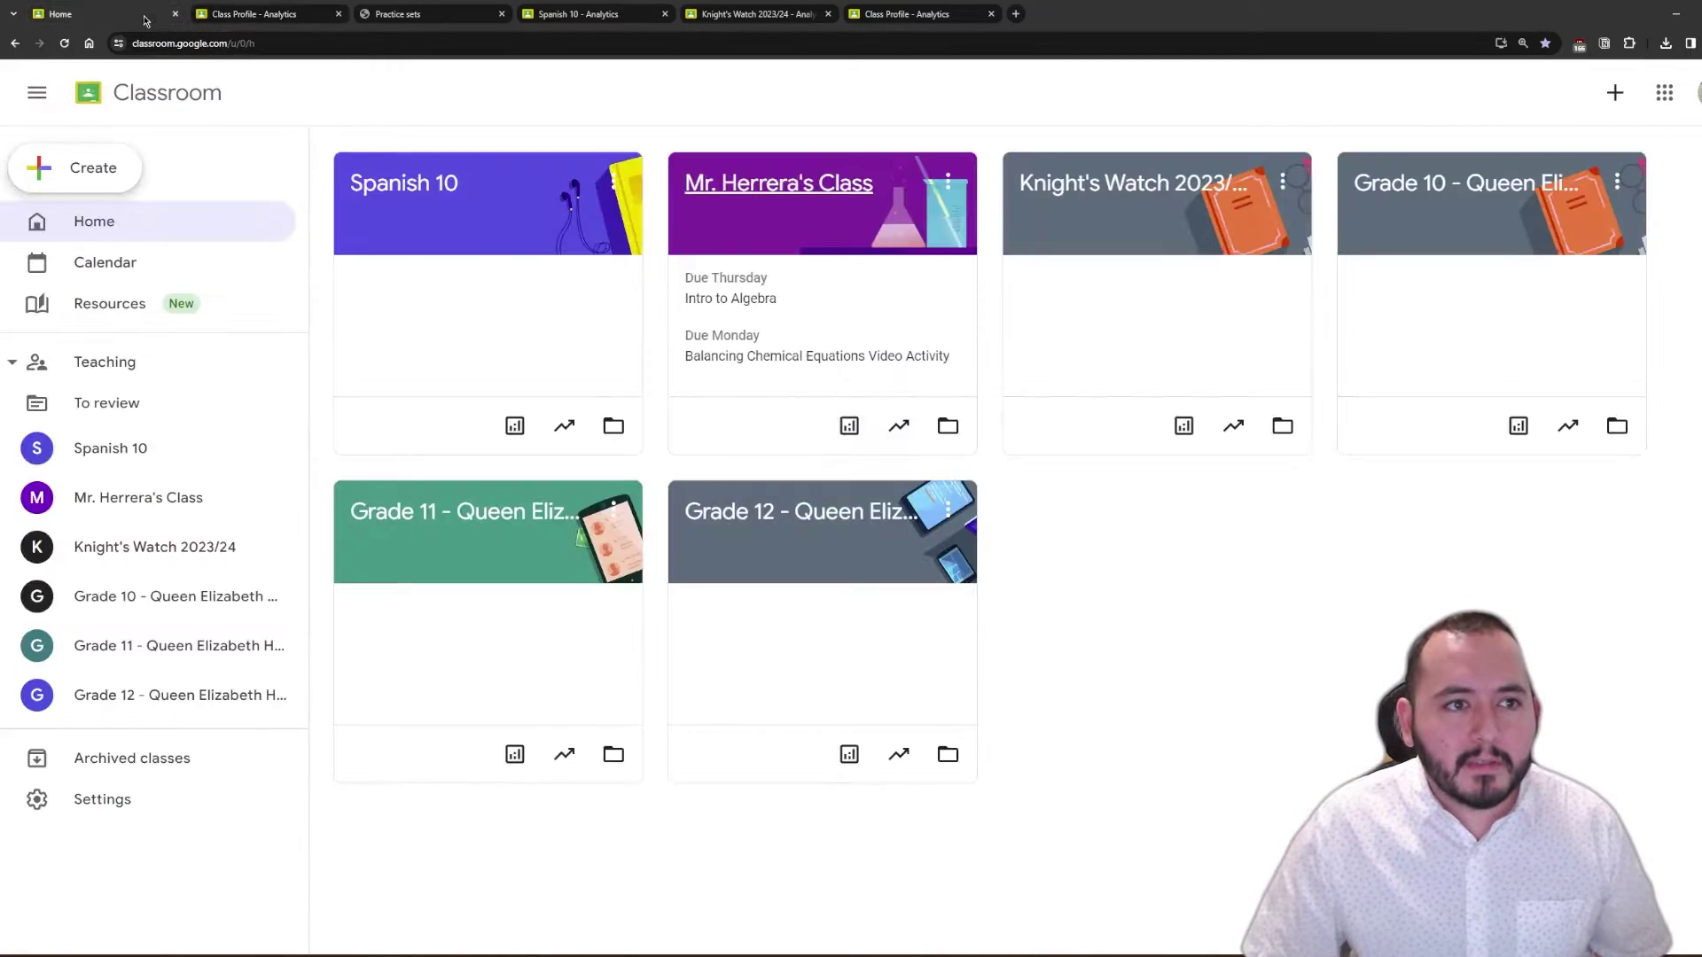
Step: Close the extra analytics page, open Spanish 10 analytics, and highlight the Active students figures
left_click(337, 16)
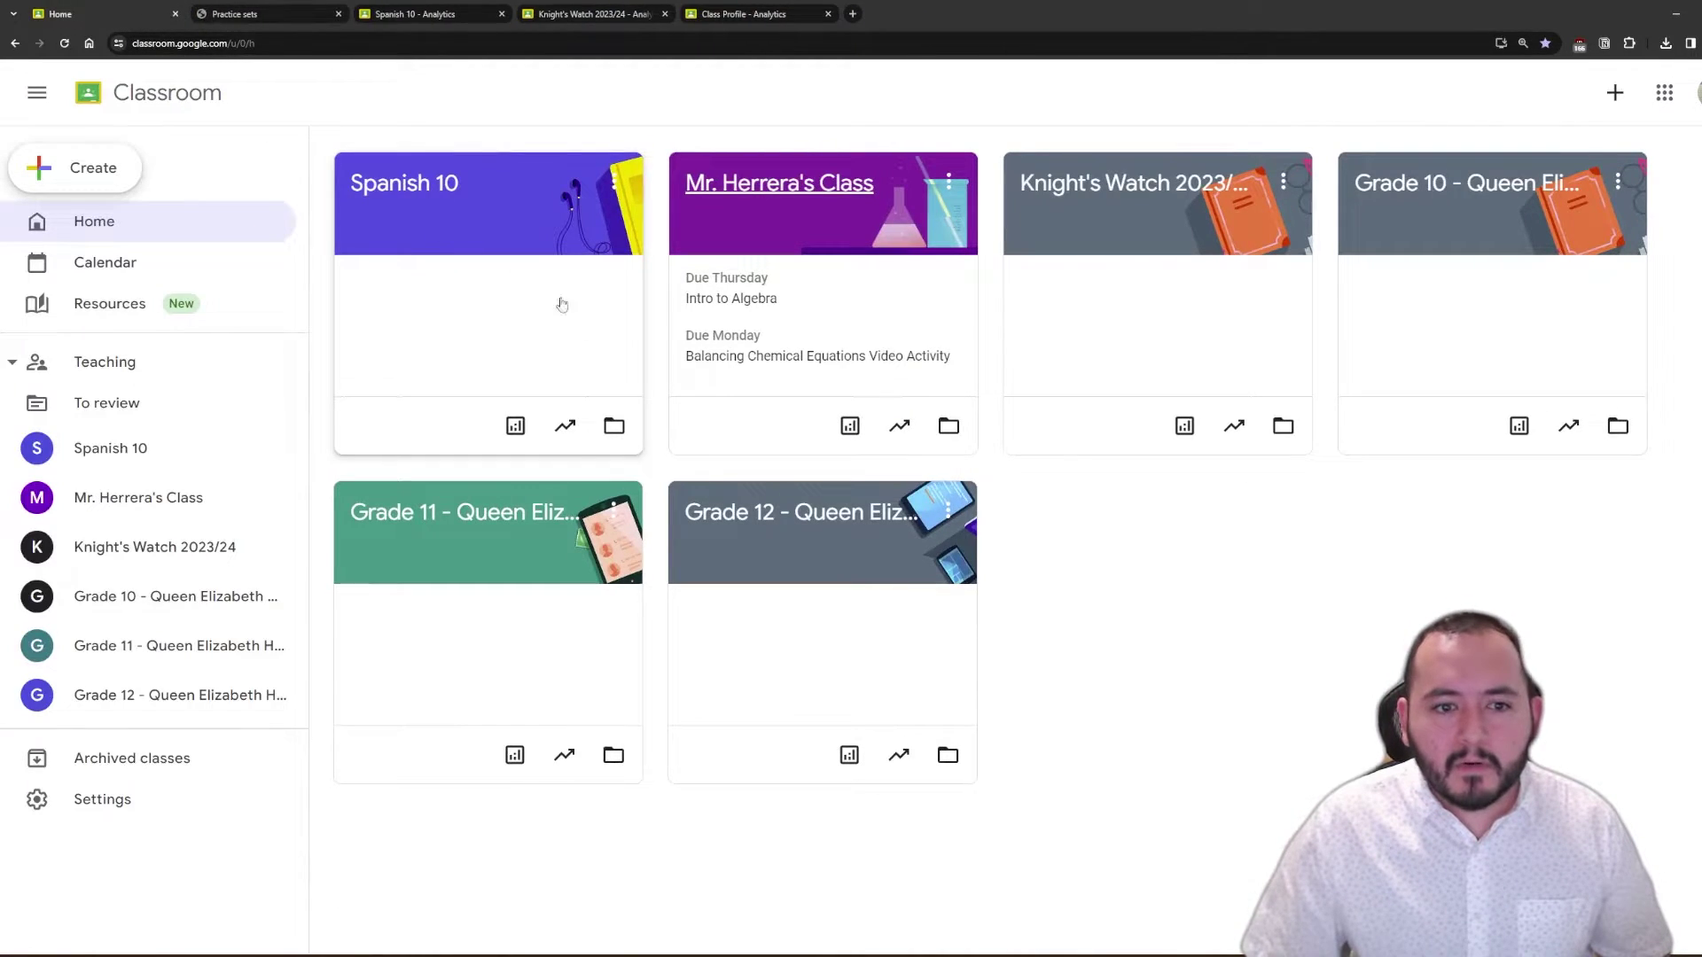
left_click(514, 426)
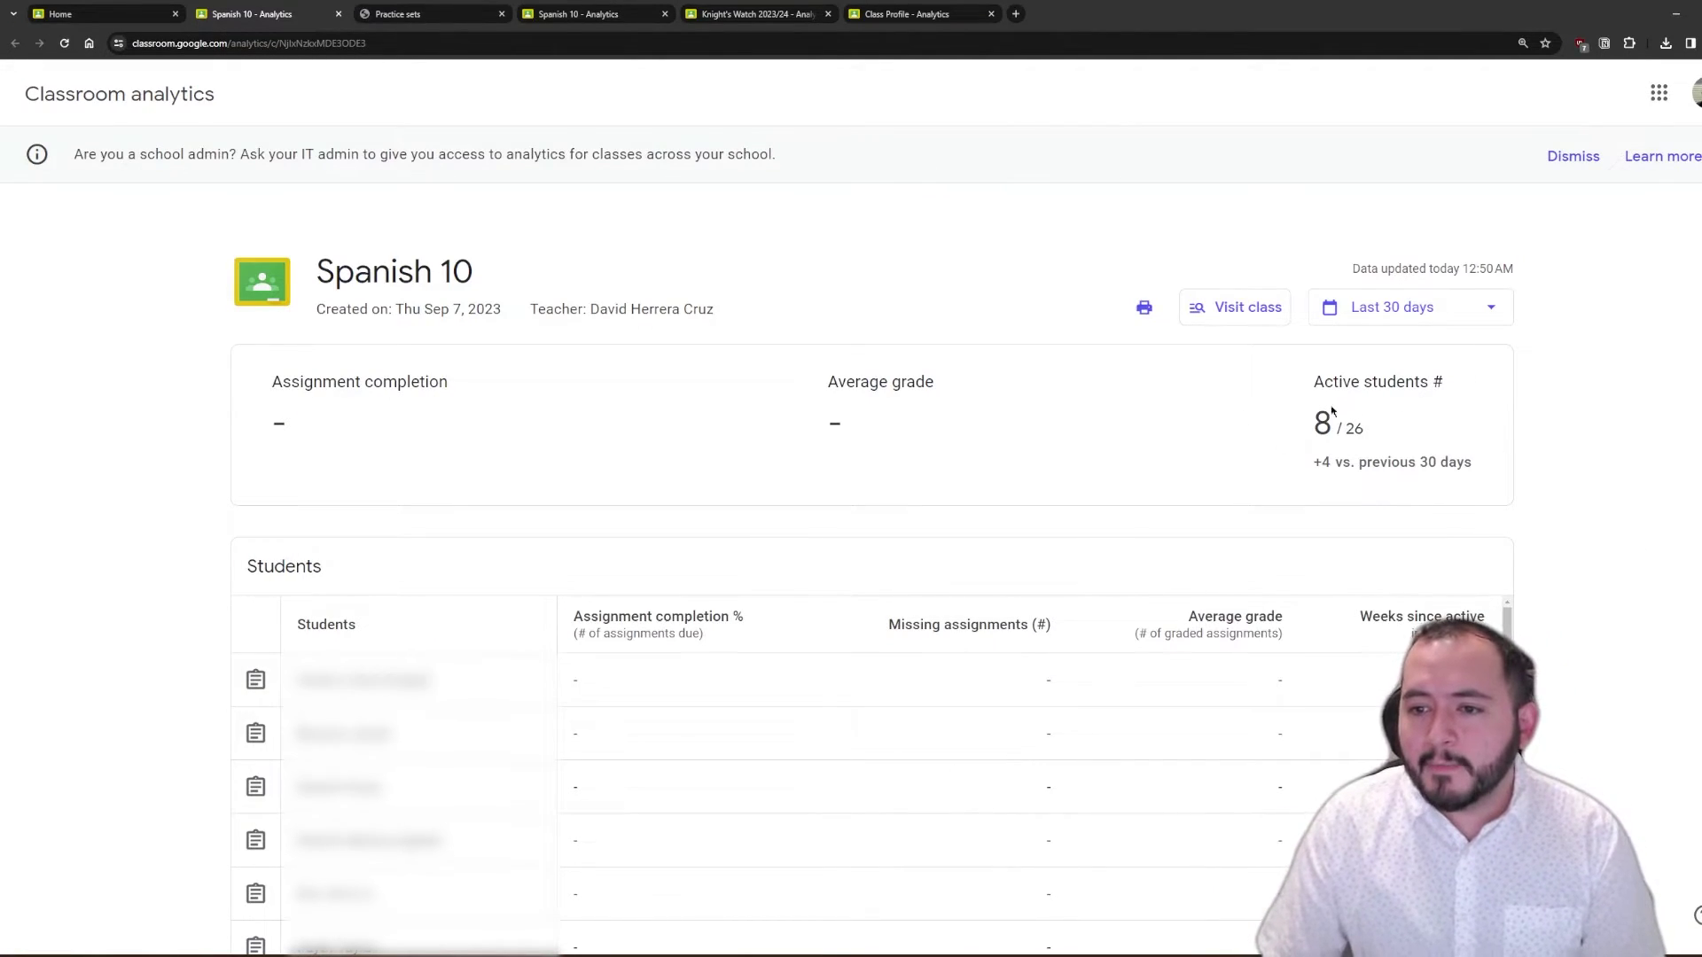
left_click_drag(1316, 381, 1481, 461)
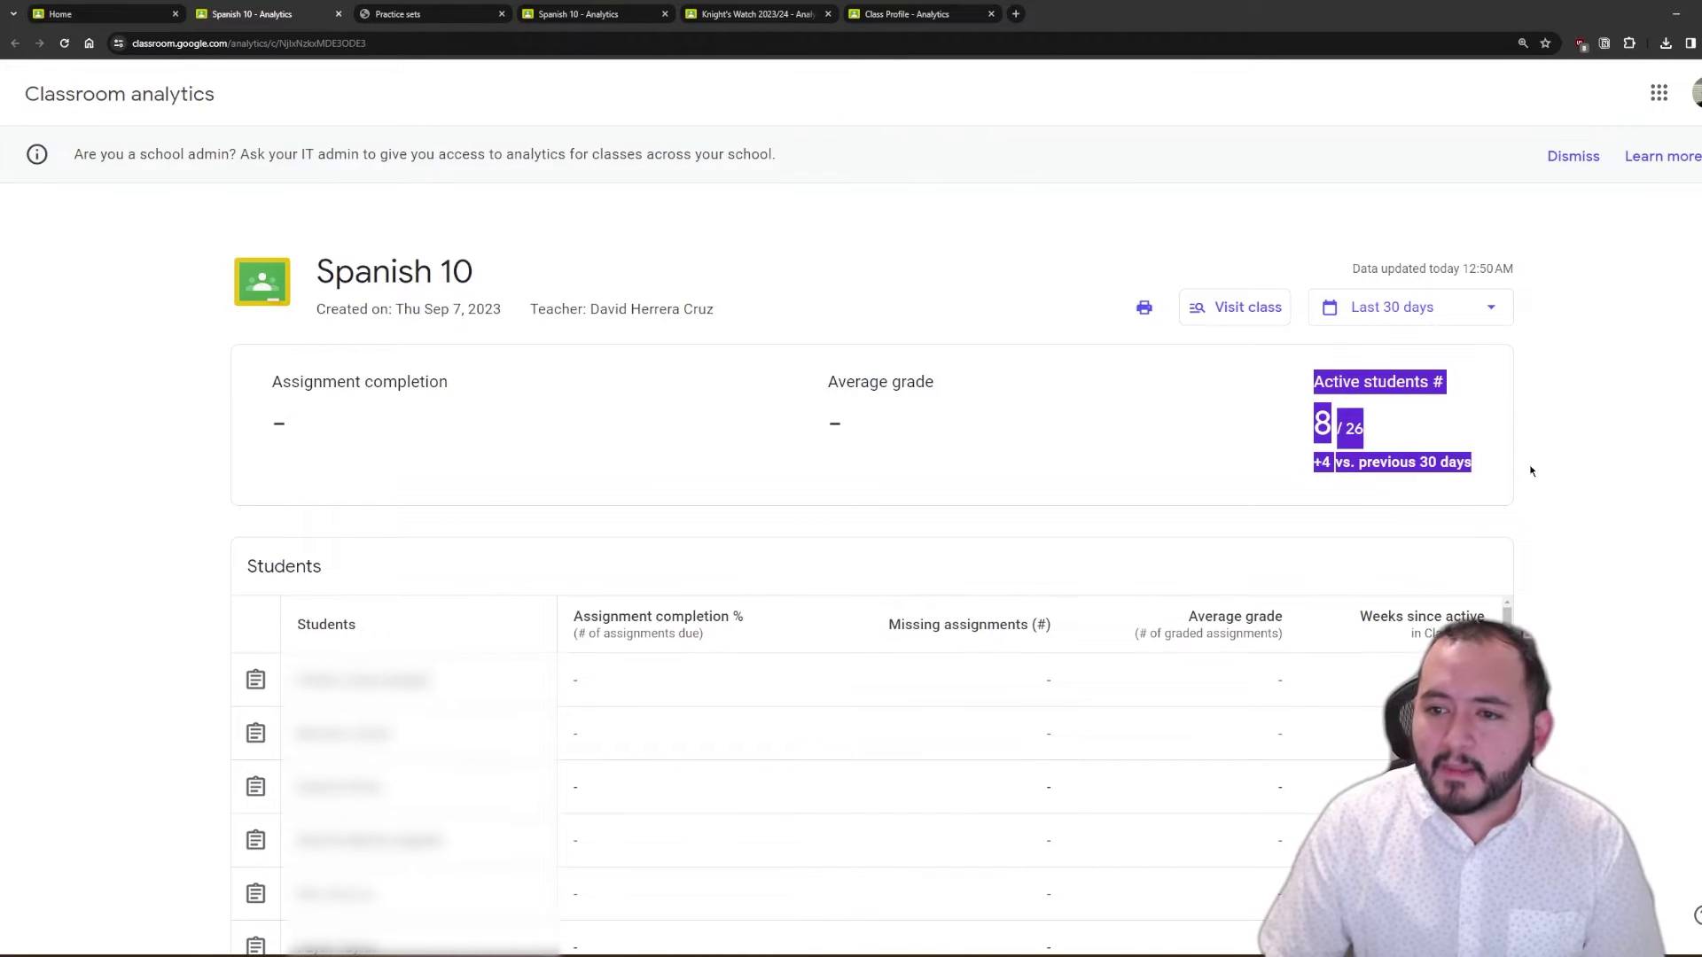
Step: Set the analytics time range to the last 90 days and review the column header explanations
left_click(1471, 308)
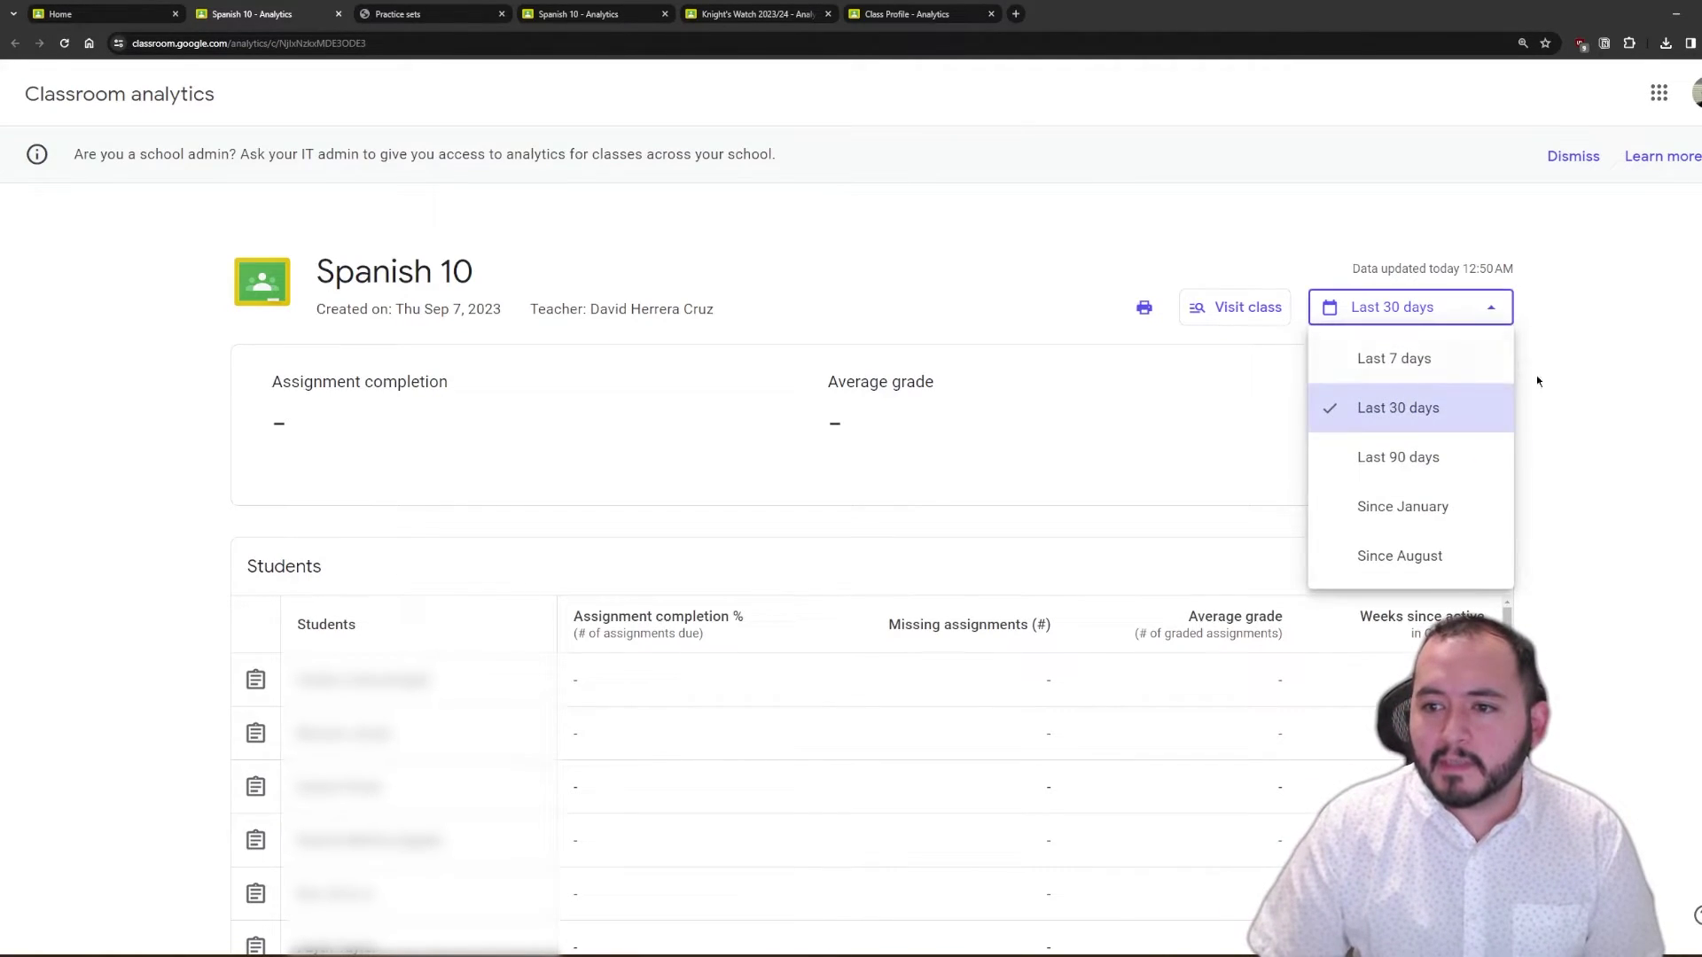
left_click(1463, 463)
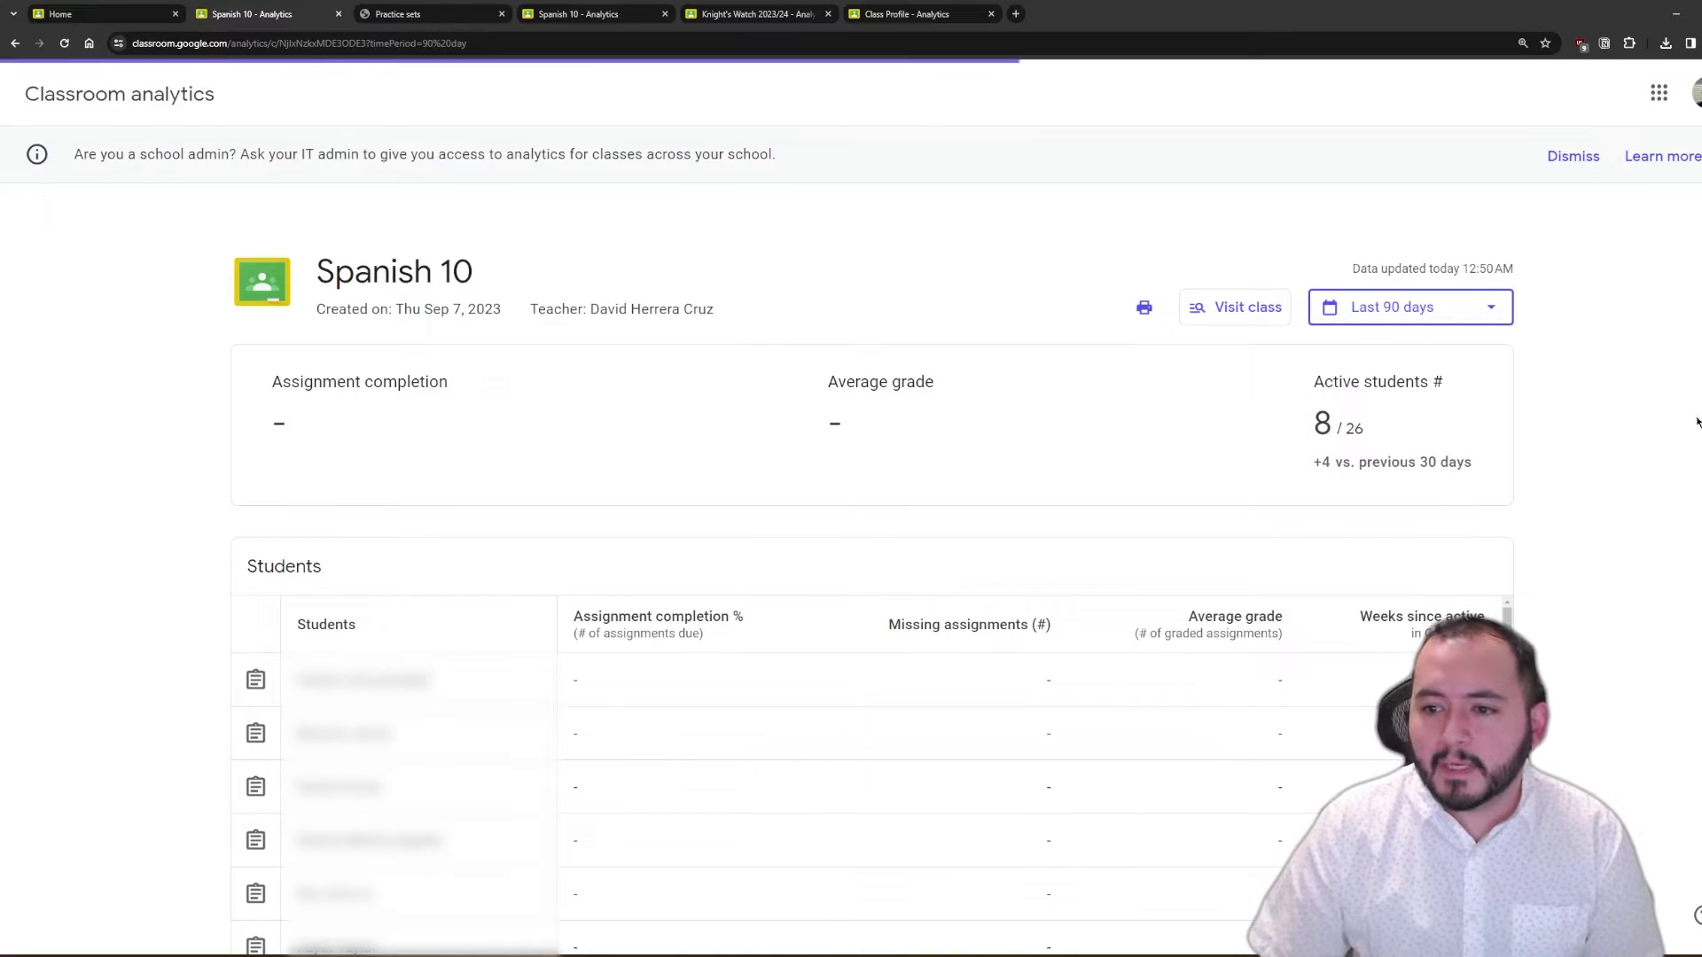
left_click(1427, 310)
left_click(1571, 348)
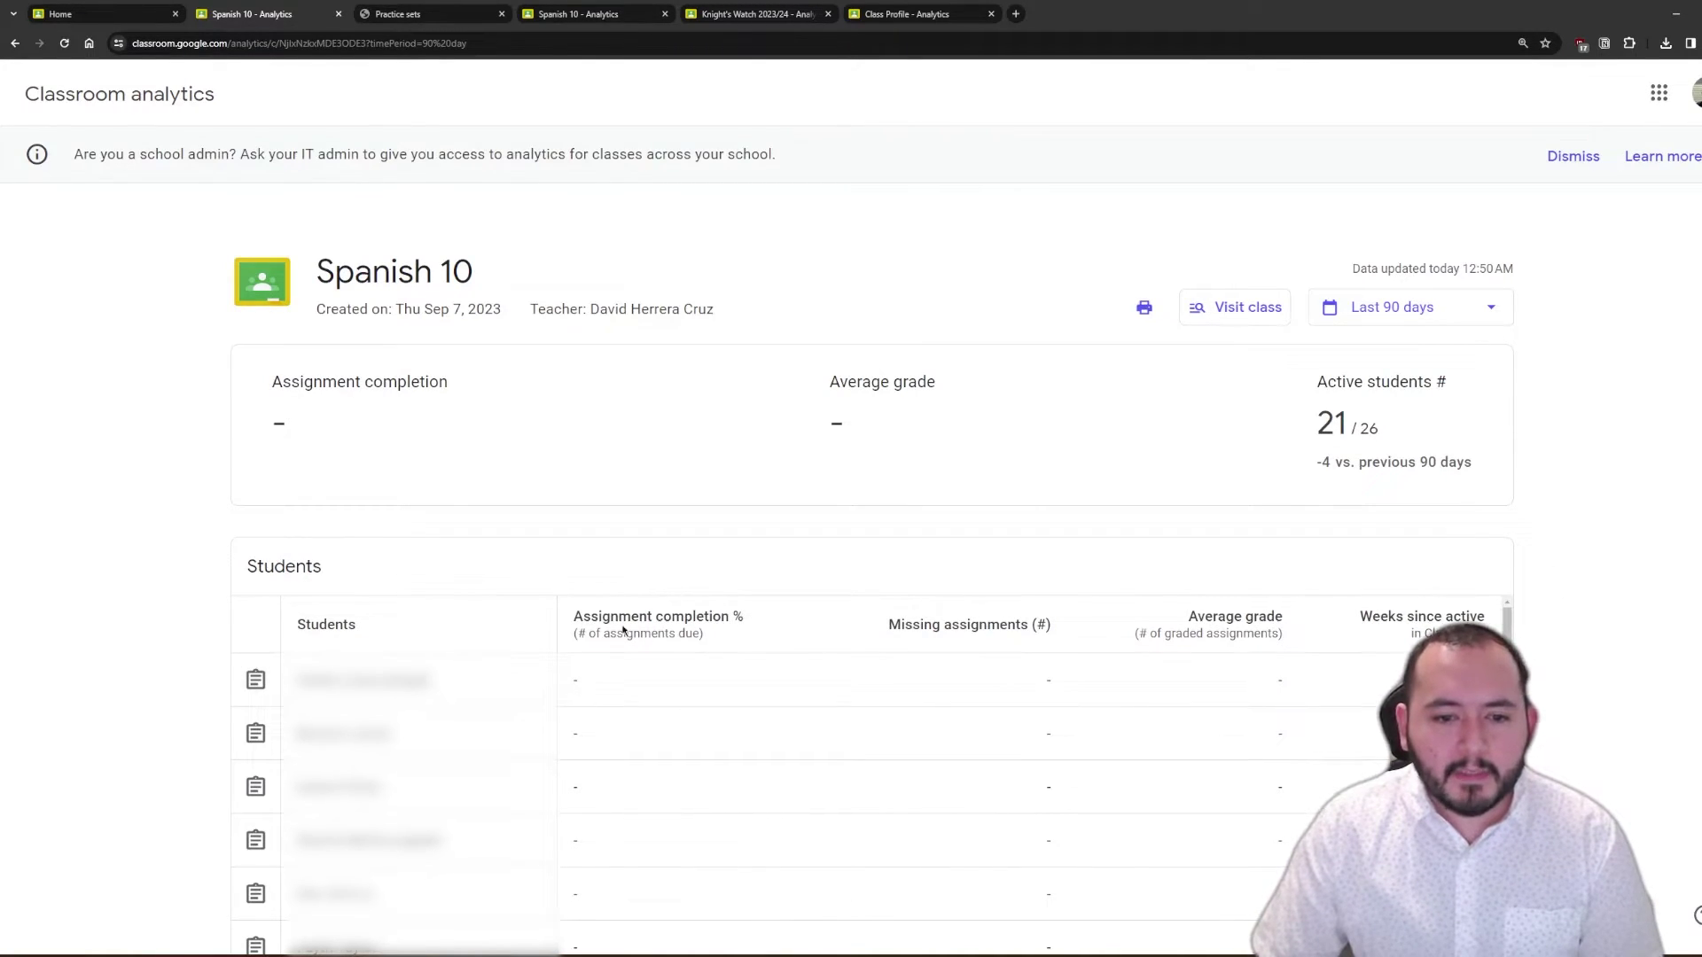
mouse_move(1028, 628)
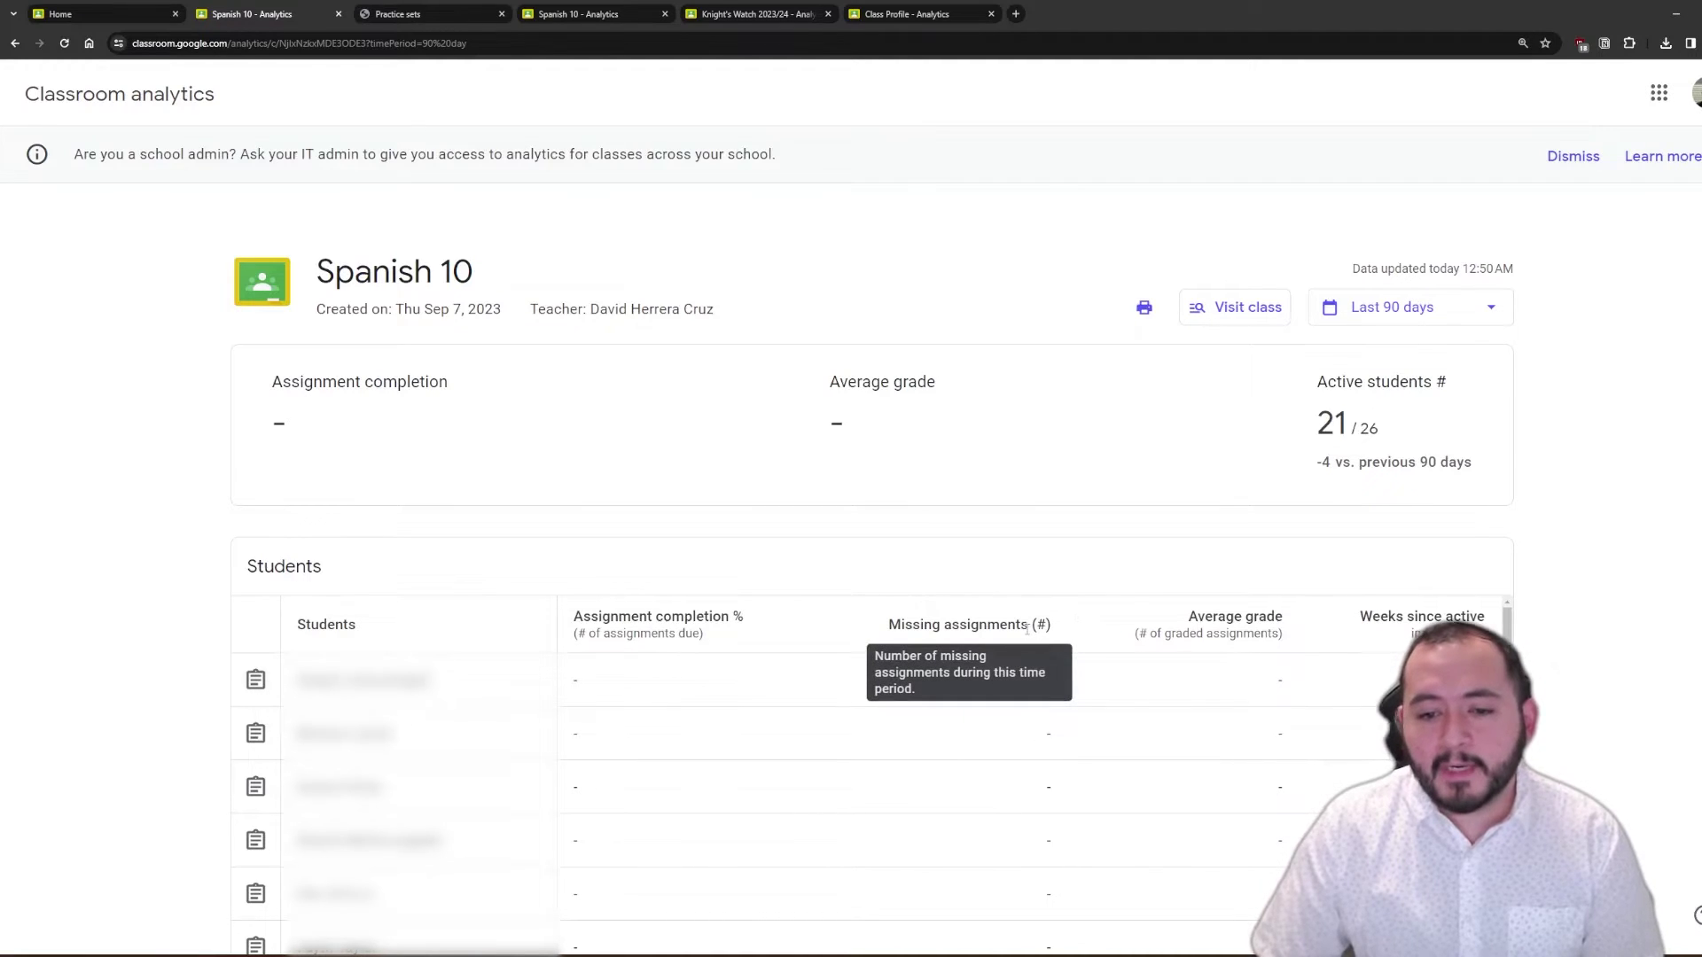
mouse_move(1195, 613)
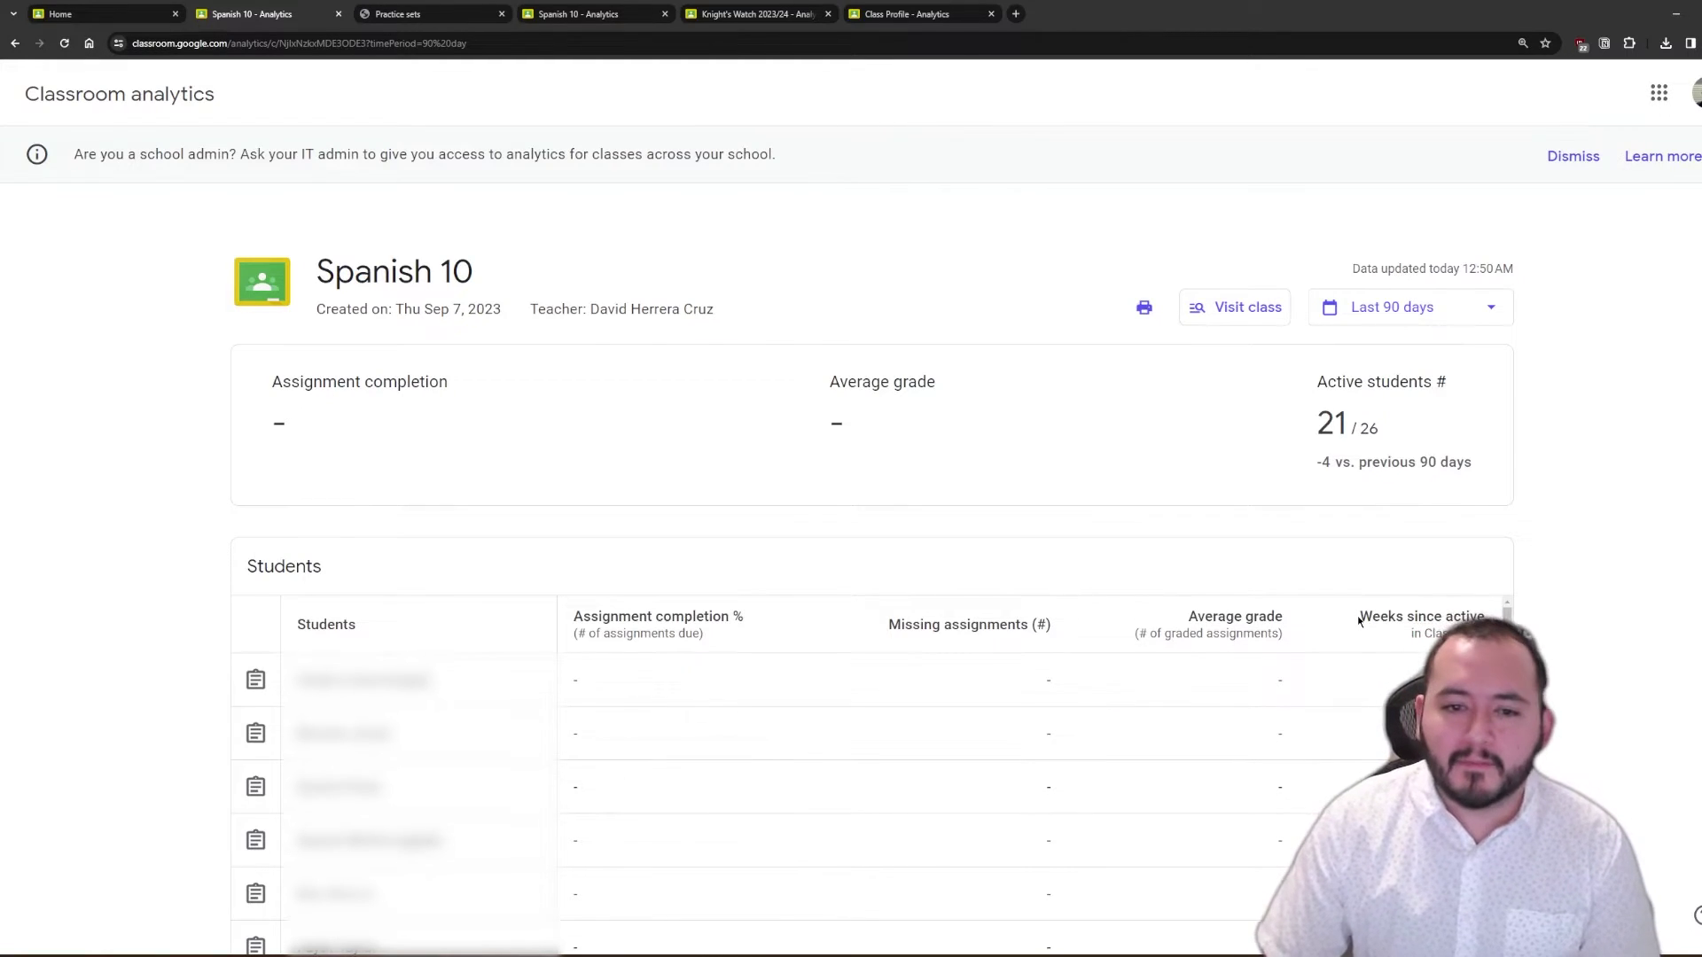
Step: From the Classroom home, open Mr. Herrera's Class Classwork listing its Science and Math topics
left_click(107, 14)
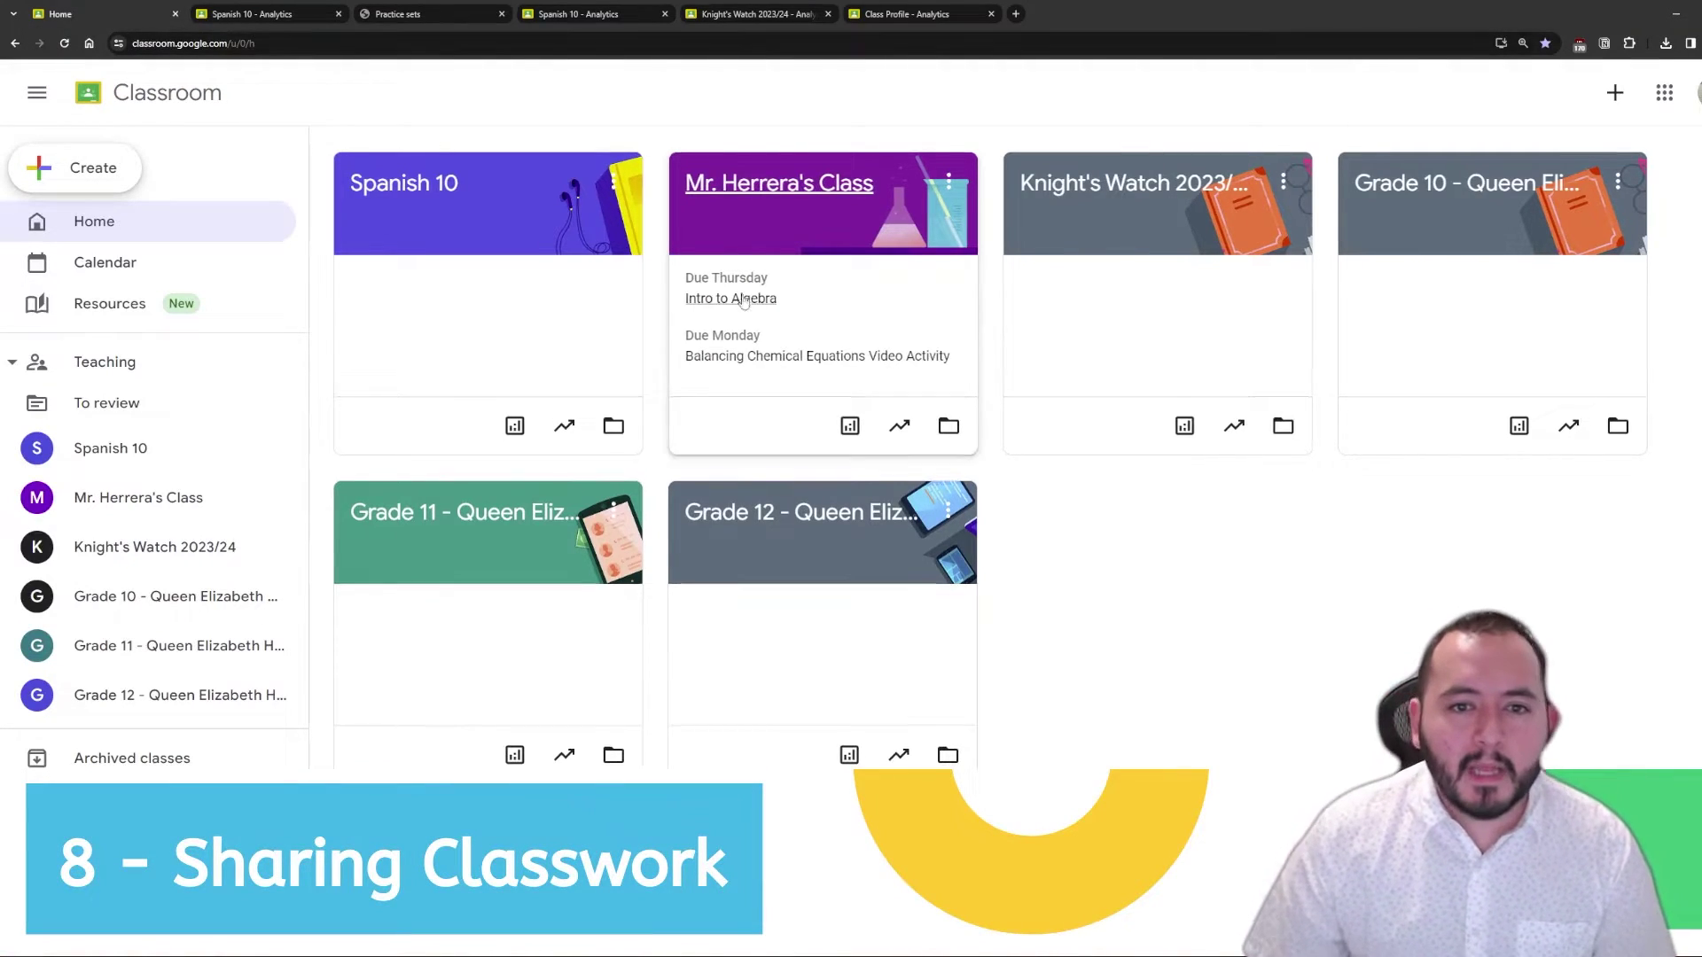
left_click(805, 211)
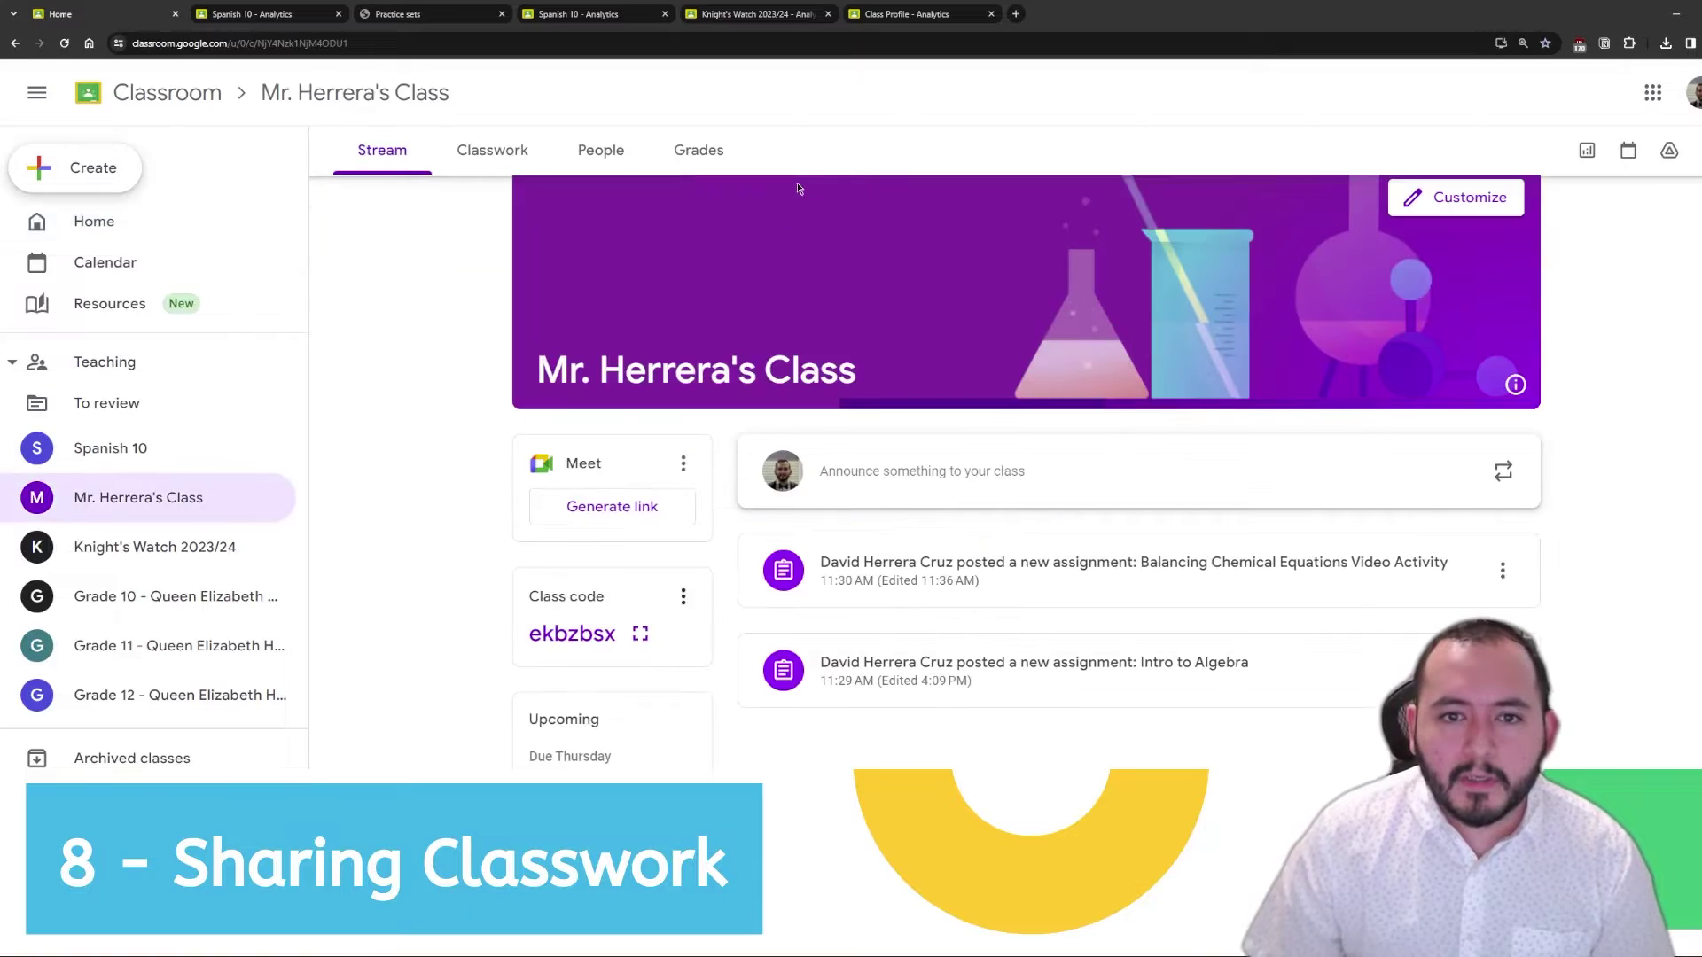
left_click(494, 152)
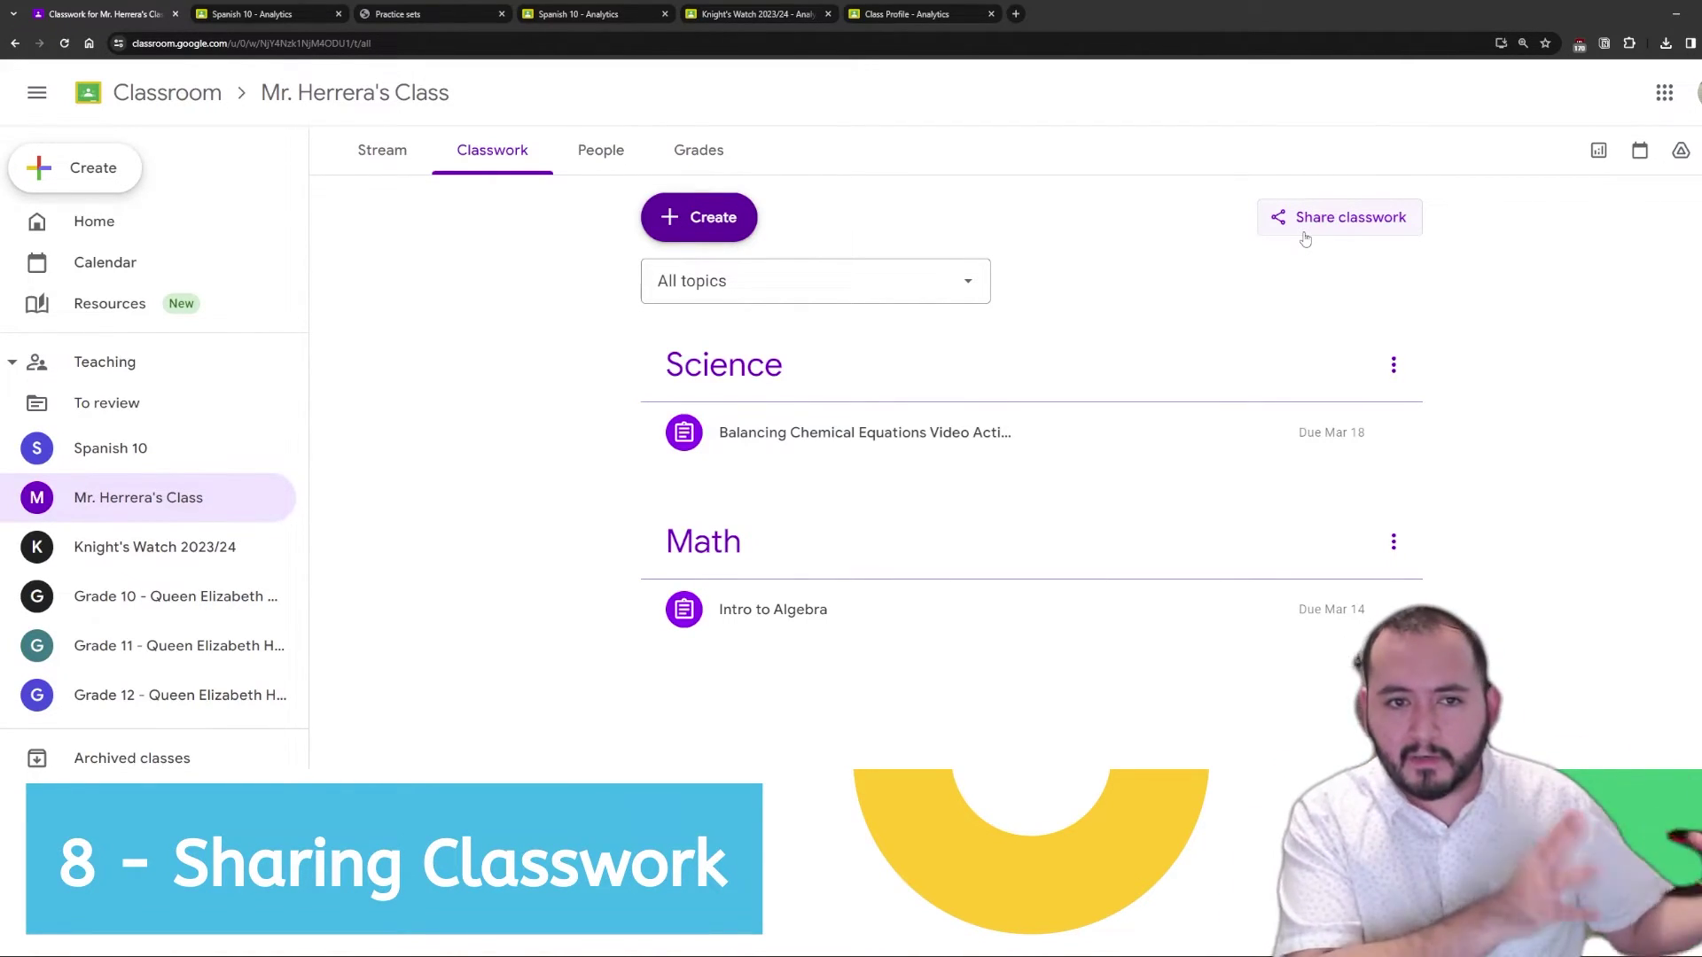
Step: Turn on 'Allow teachers to access via link' in Mr. Herrera's Class Share classwork options
left_click(1352, 218)
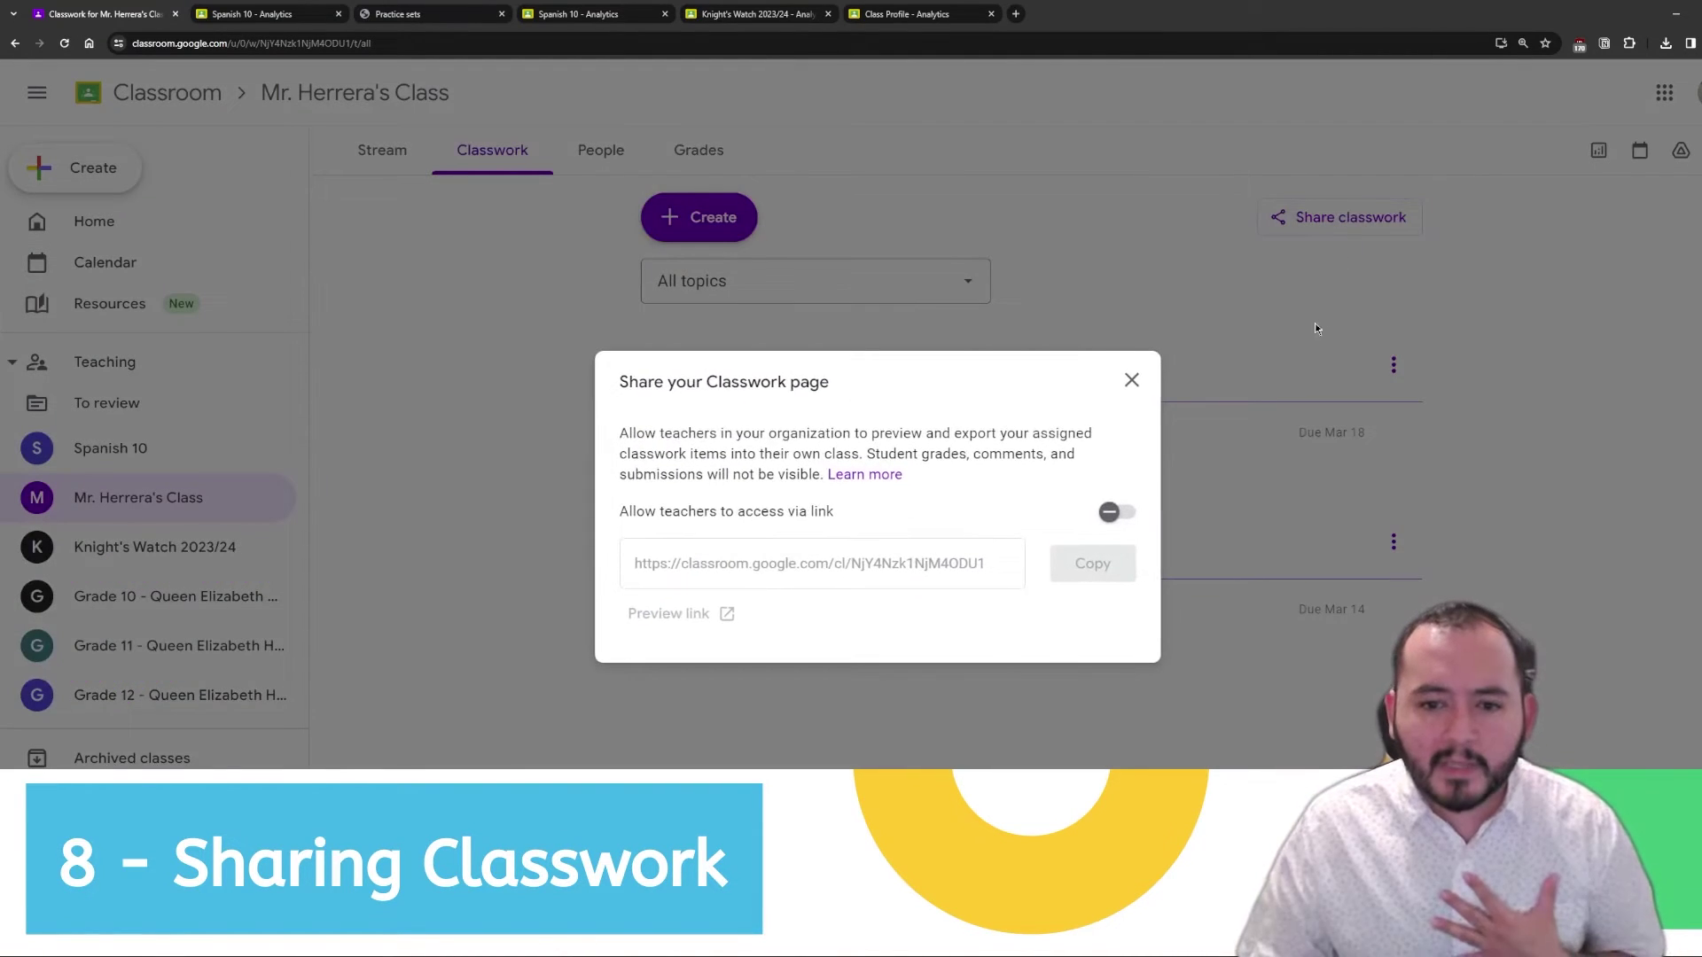
left_click(1132, 380)
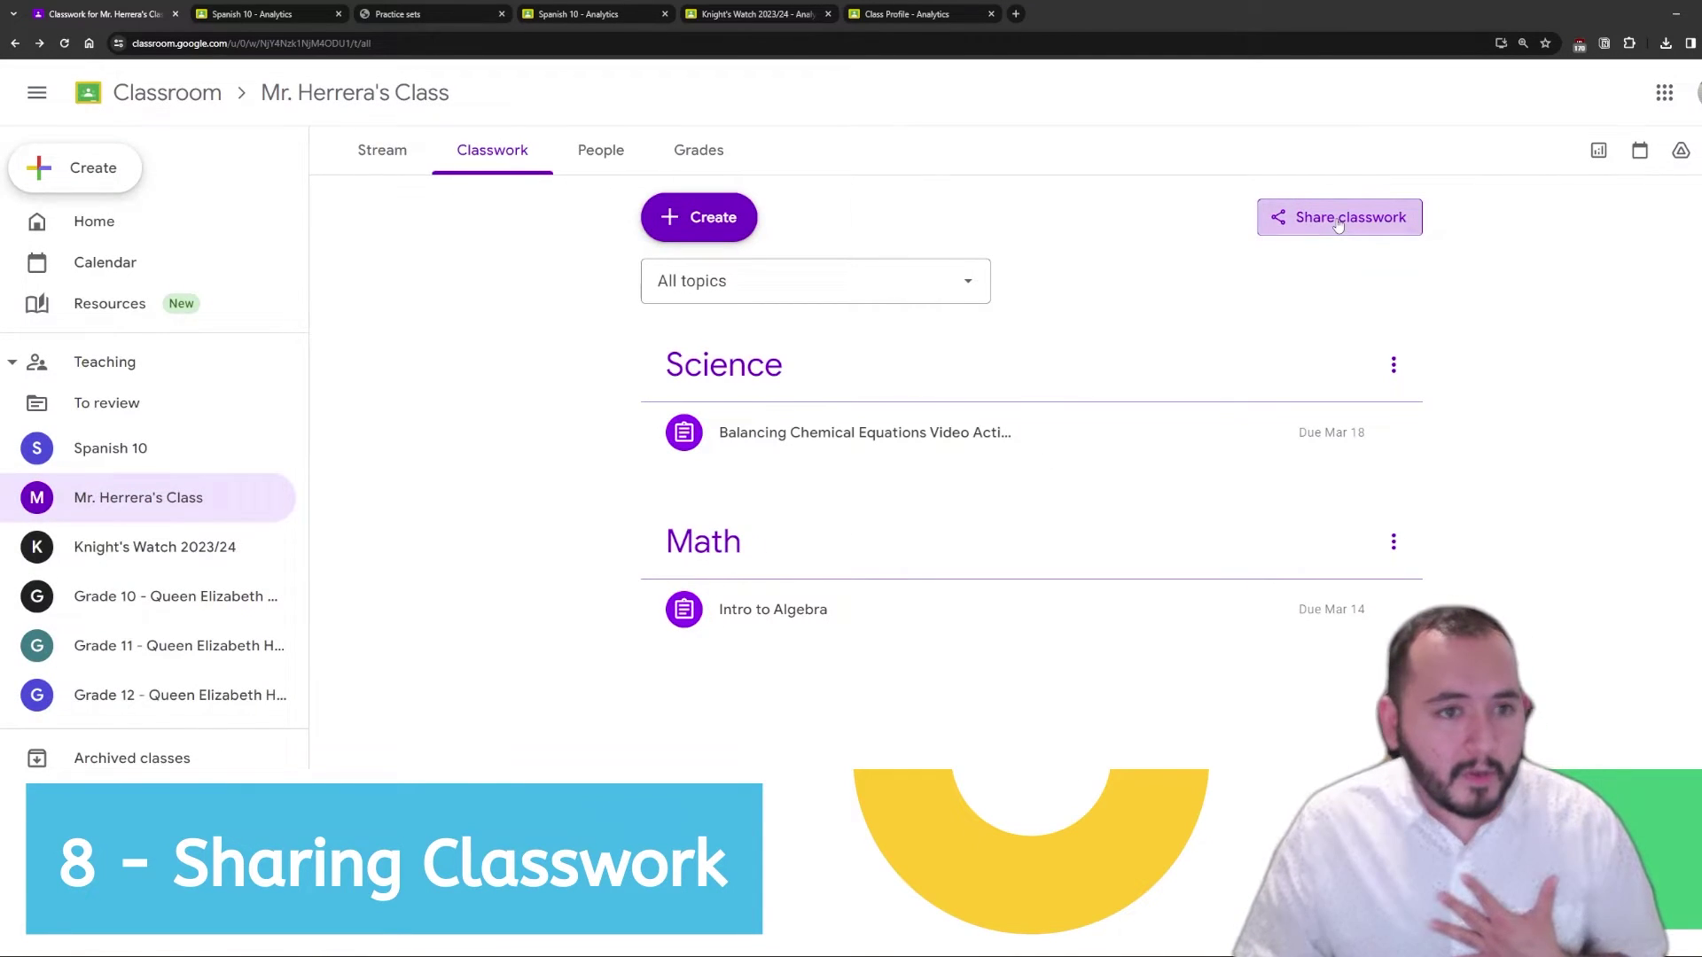
left_click(1338, 221)
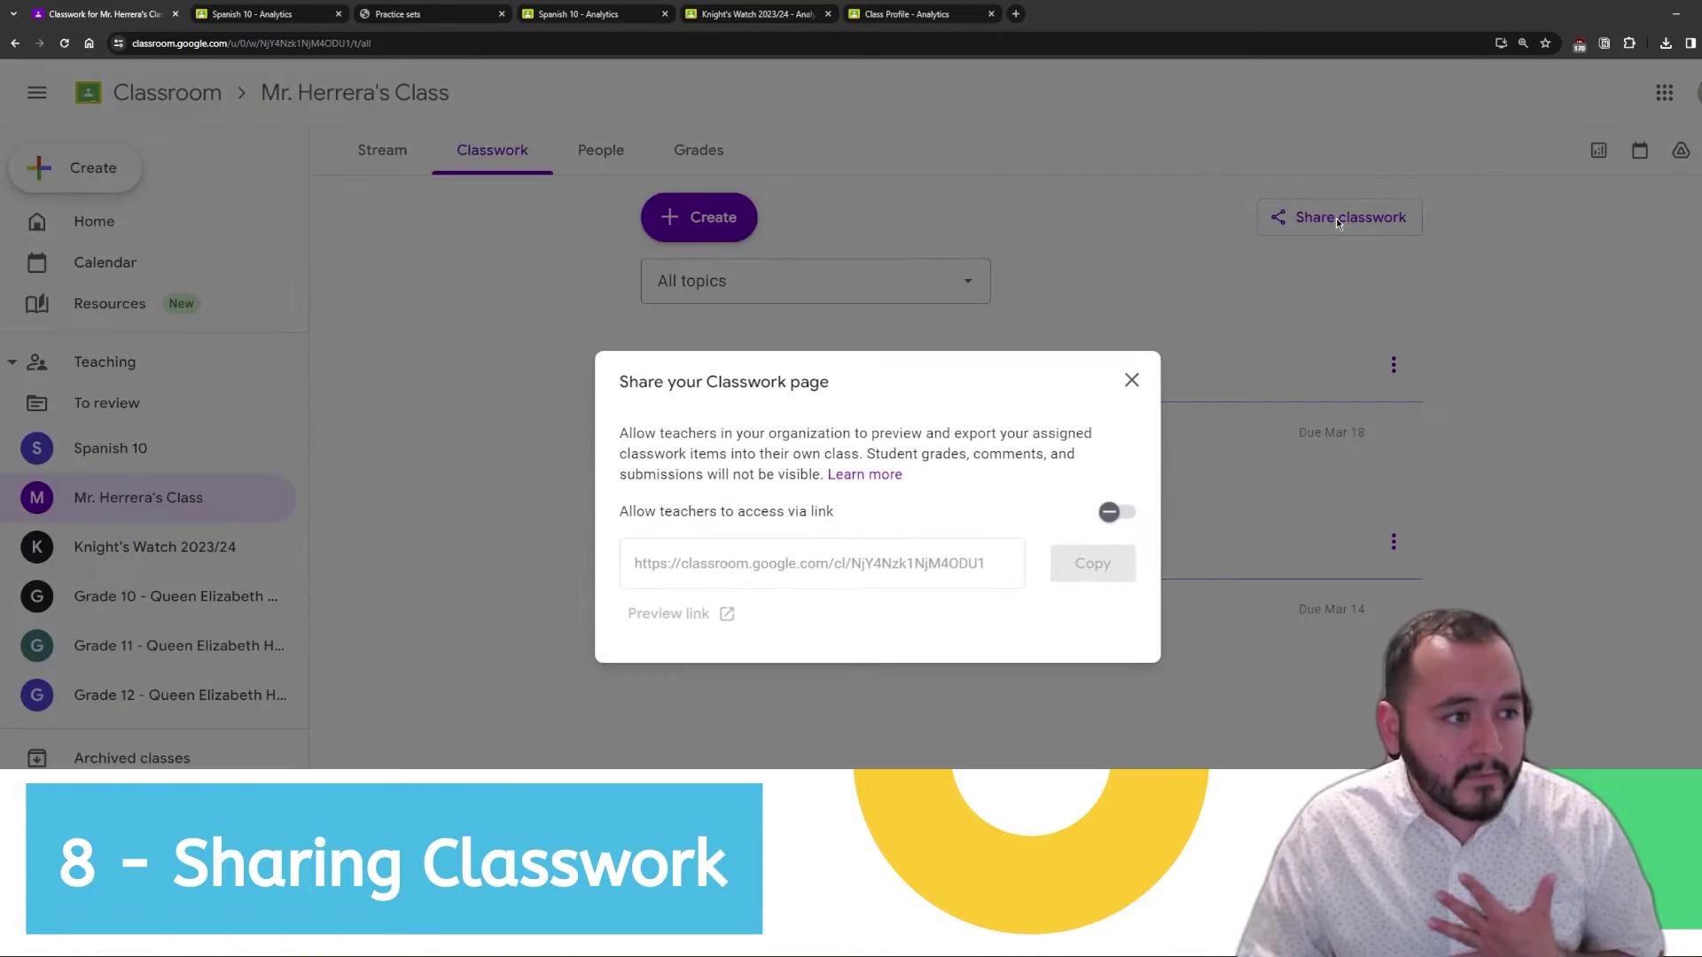
left_click(1118, 511)
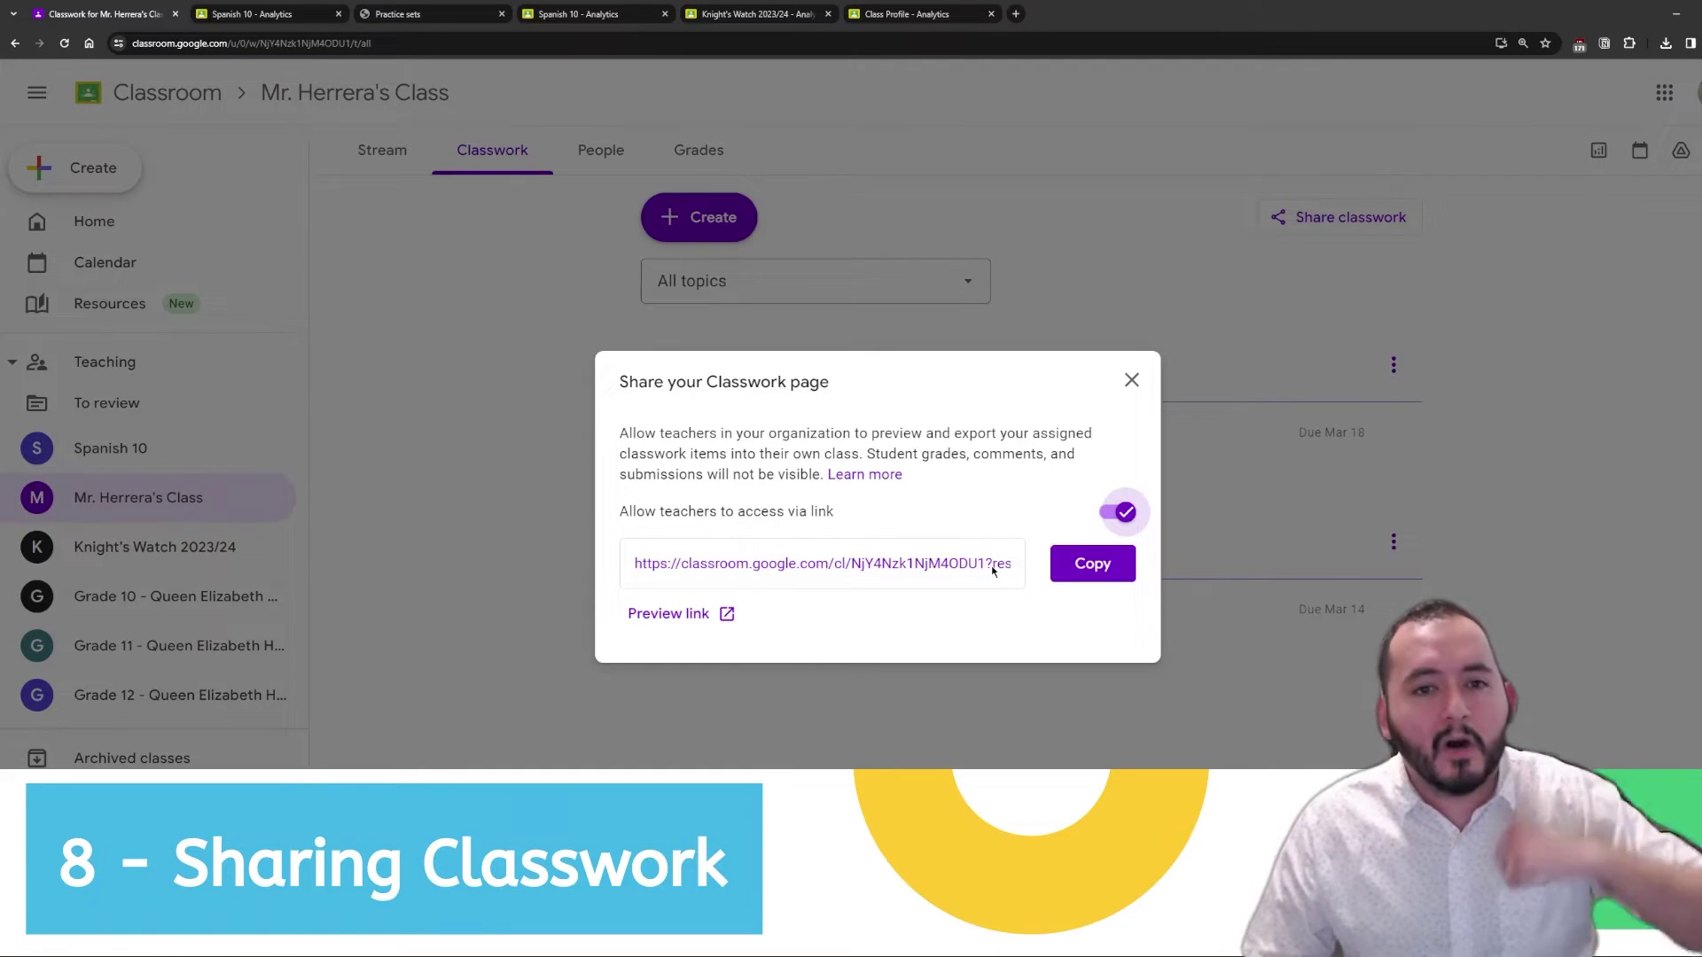
left_click(1132, 381)
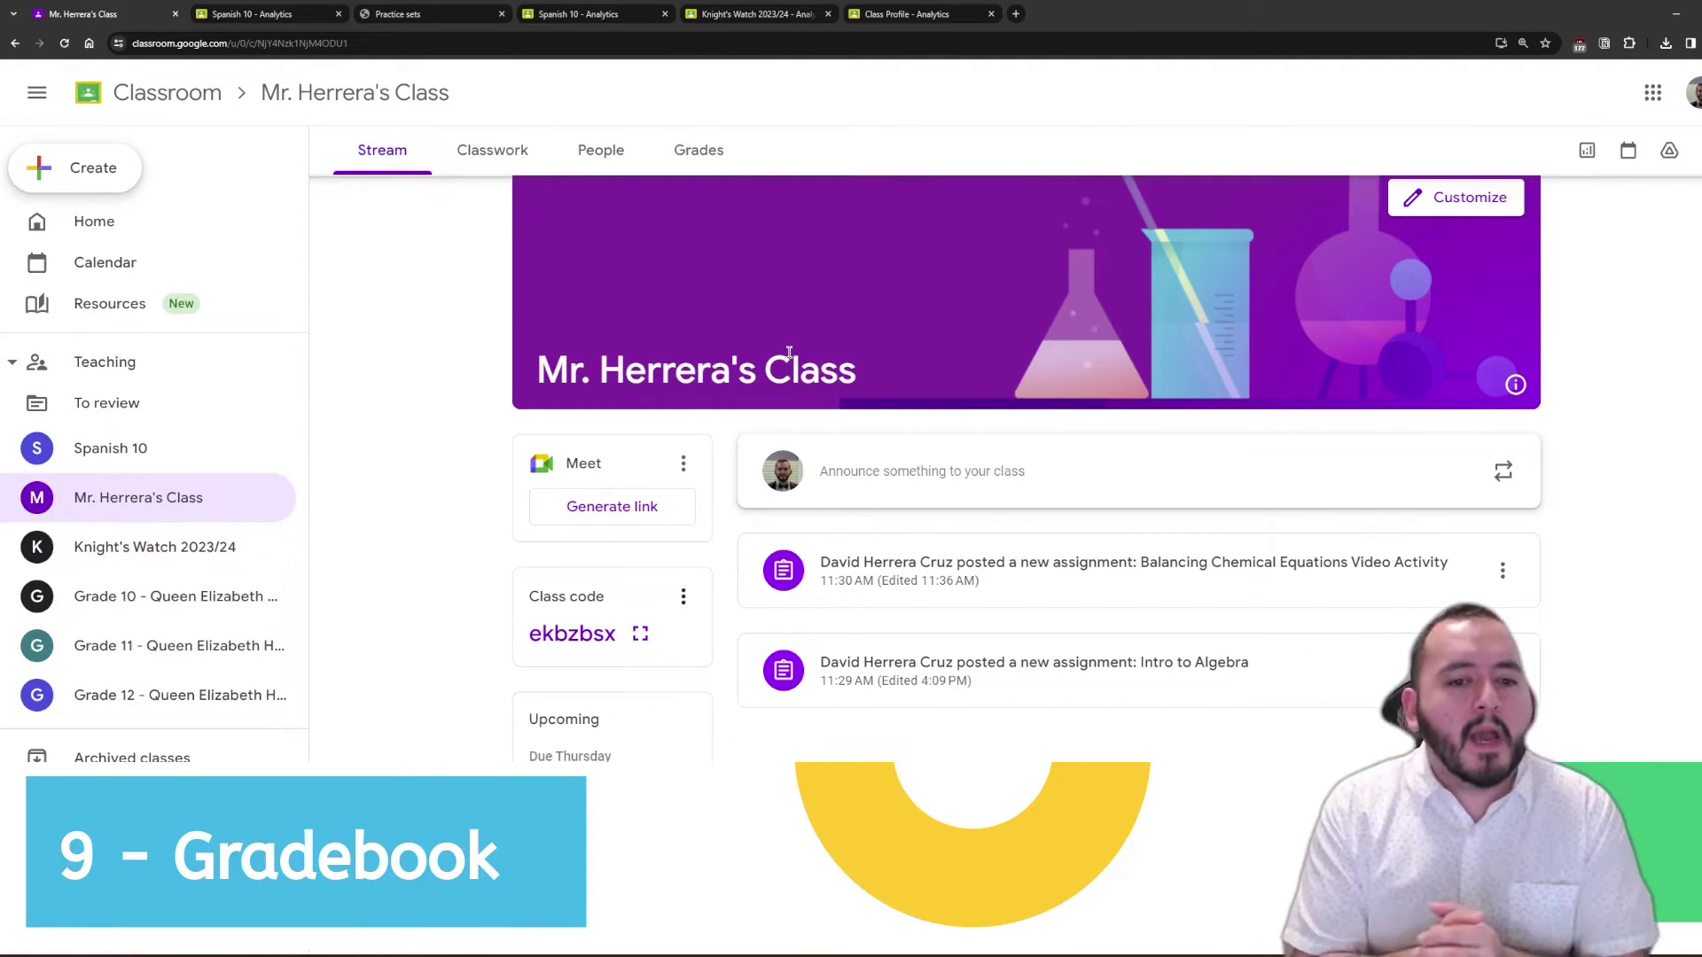
Step: Open the Grades table, then review grading scale types in Class settings without adding one
left_click(700, 151)
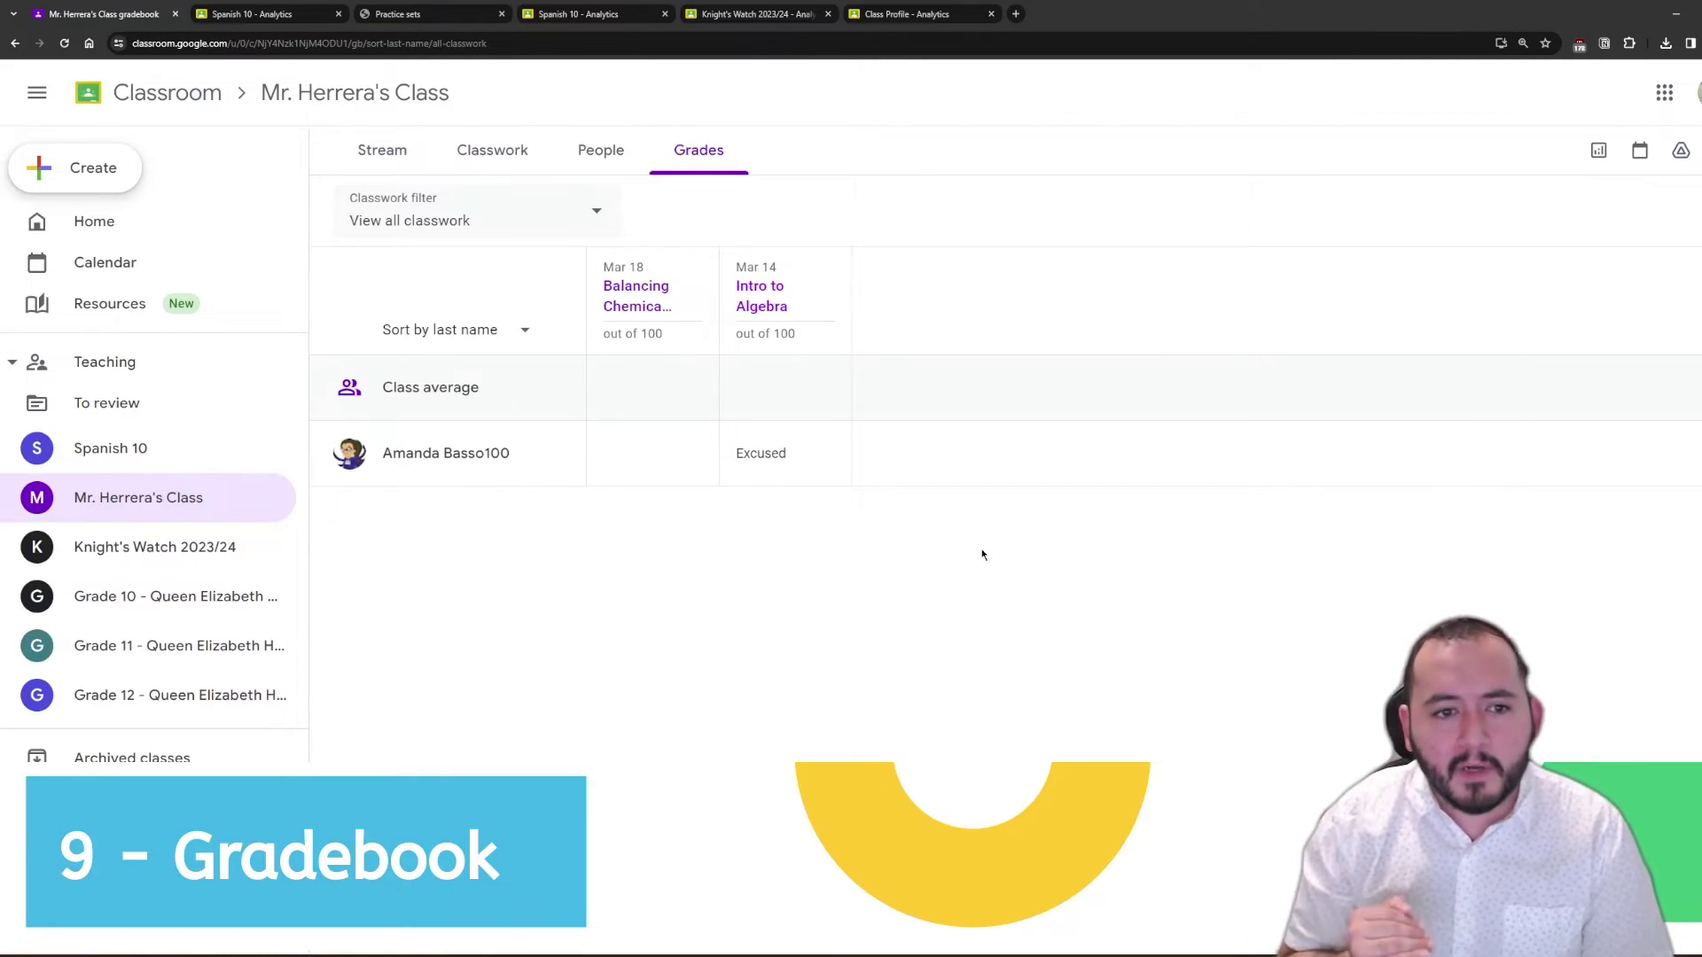
mouse_move(828, 266)
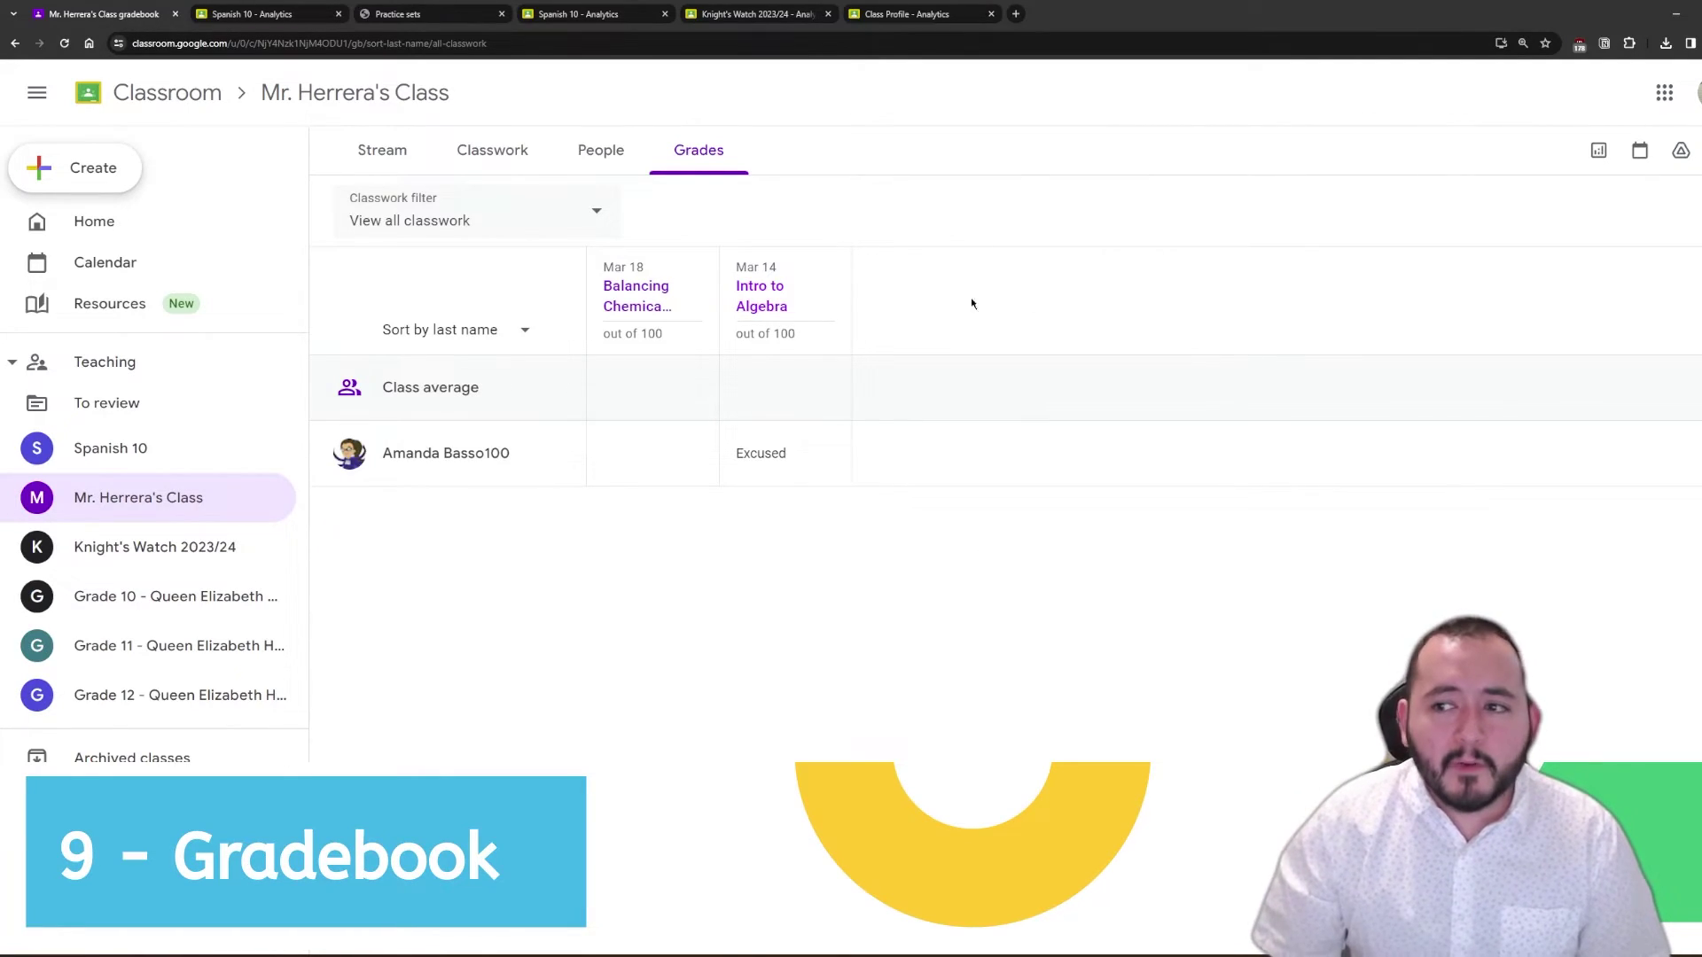
left_click(1697, 149)
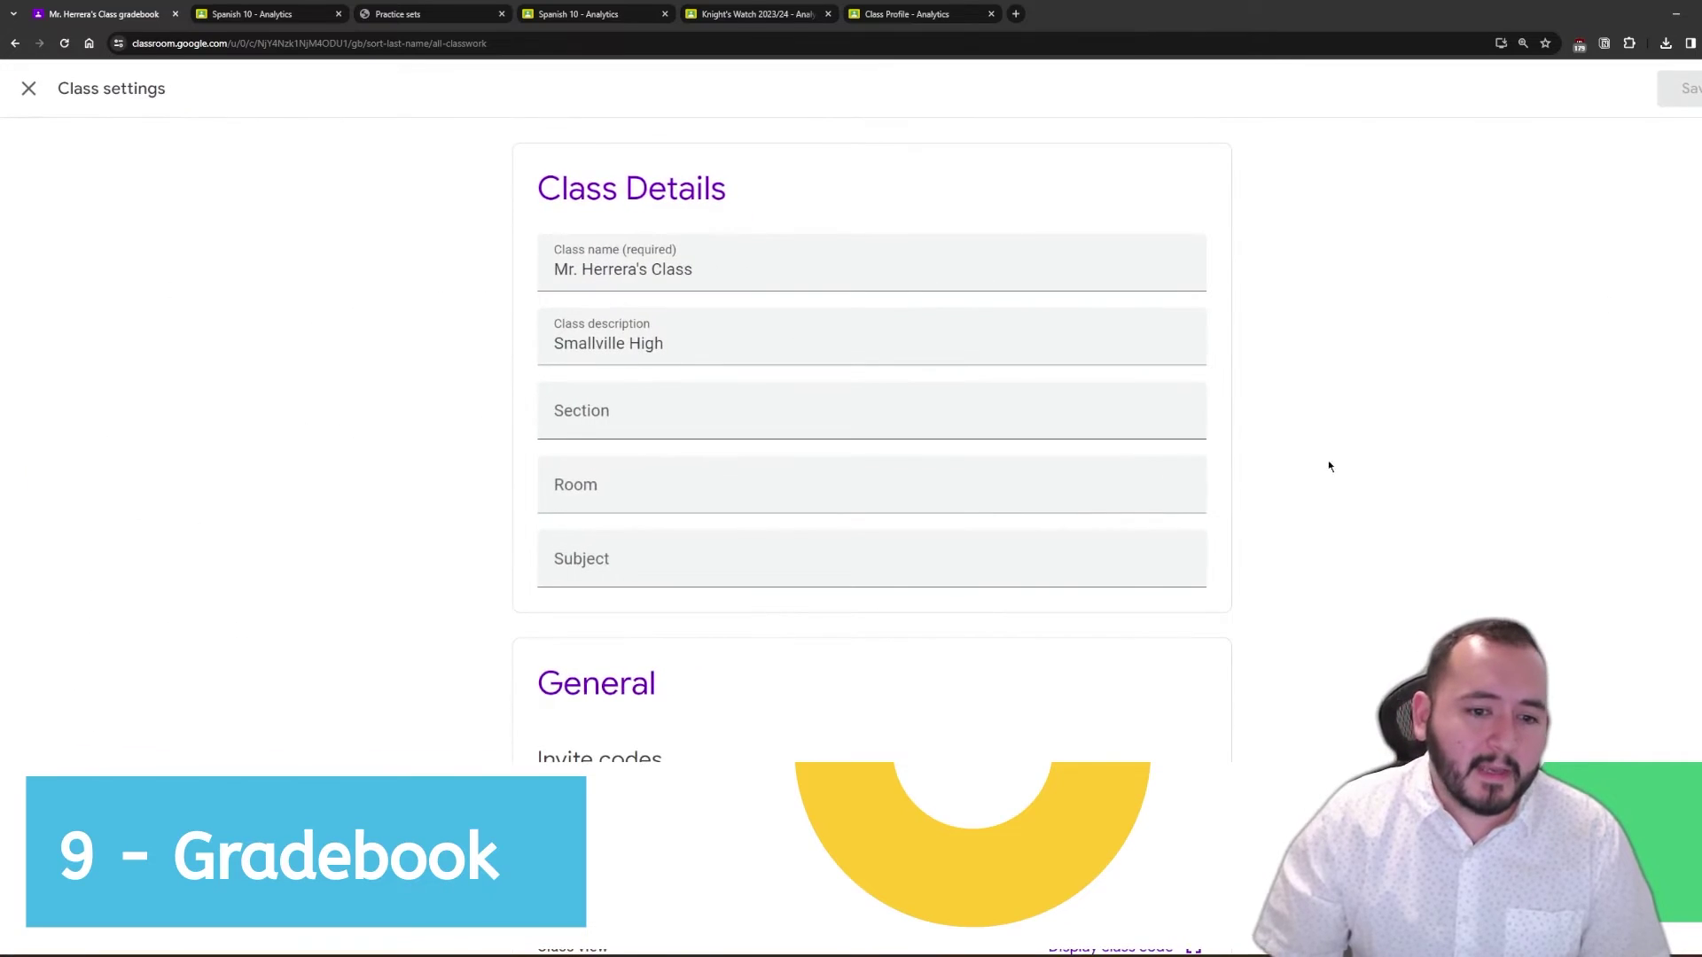
scroll(1259, 483, "down", 10)
scroll(1258, 465, "down", 2)
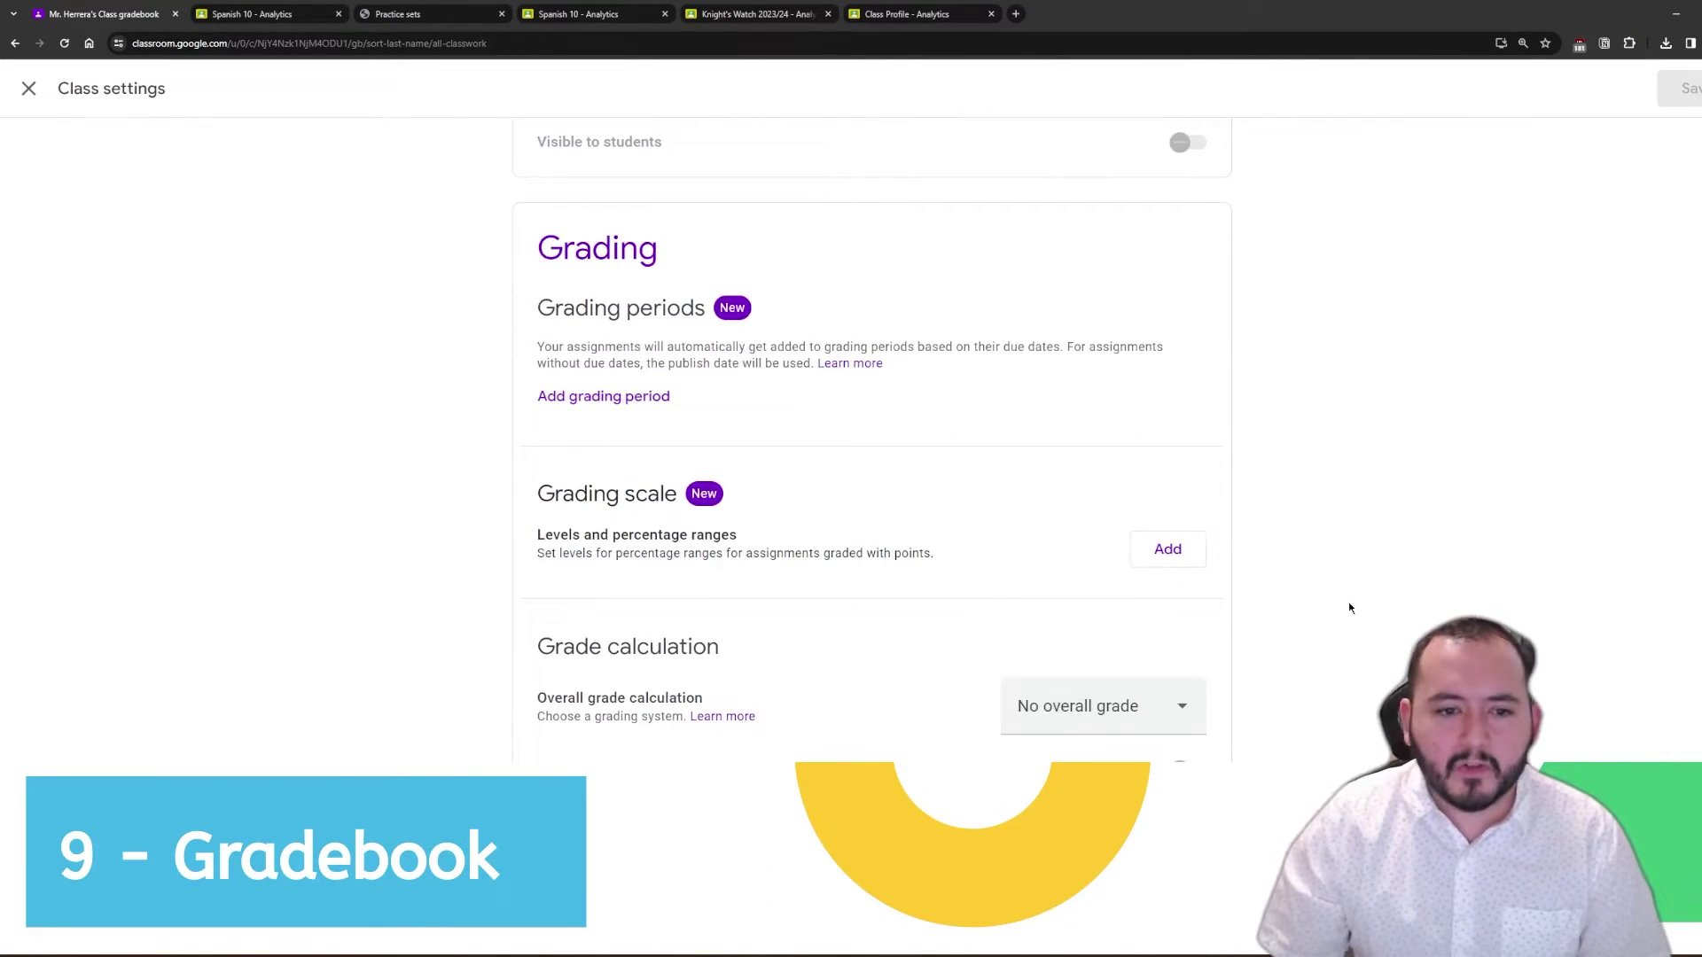
left_click(1168, 549)
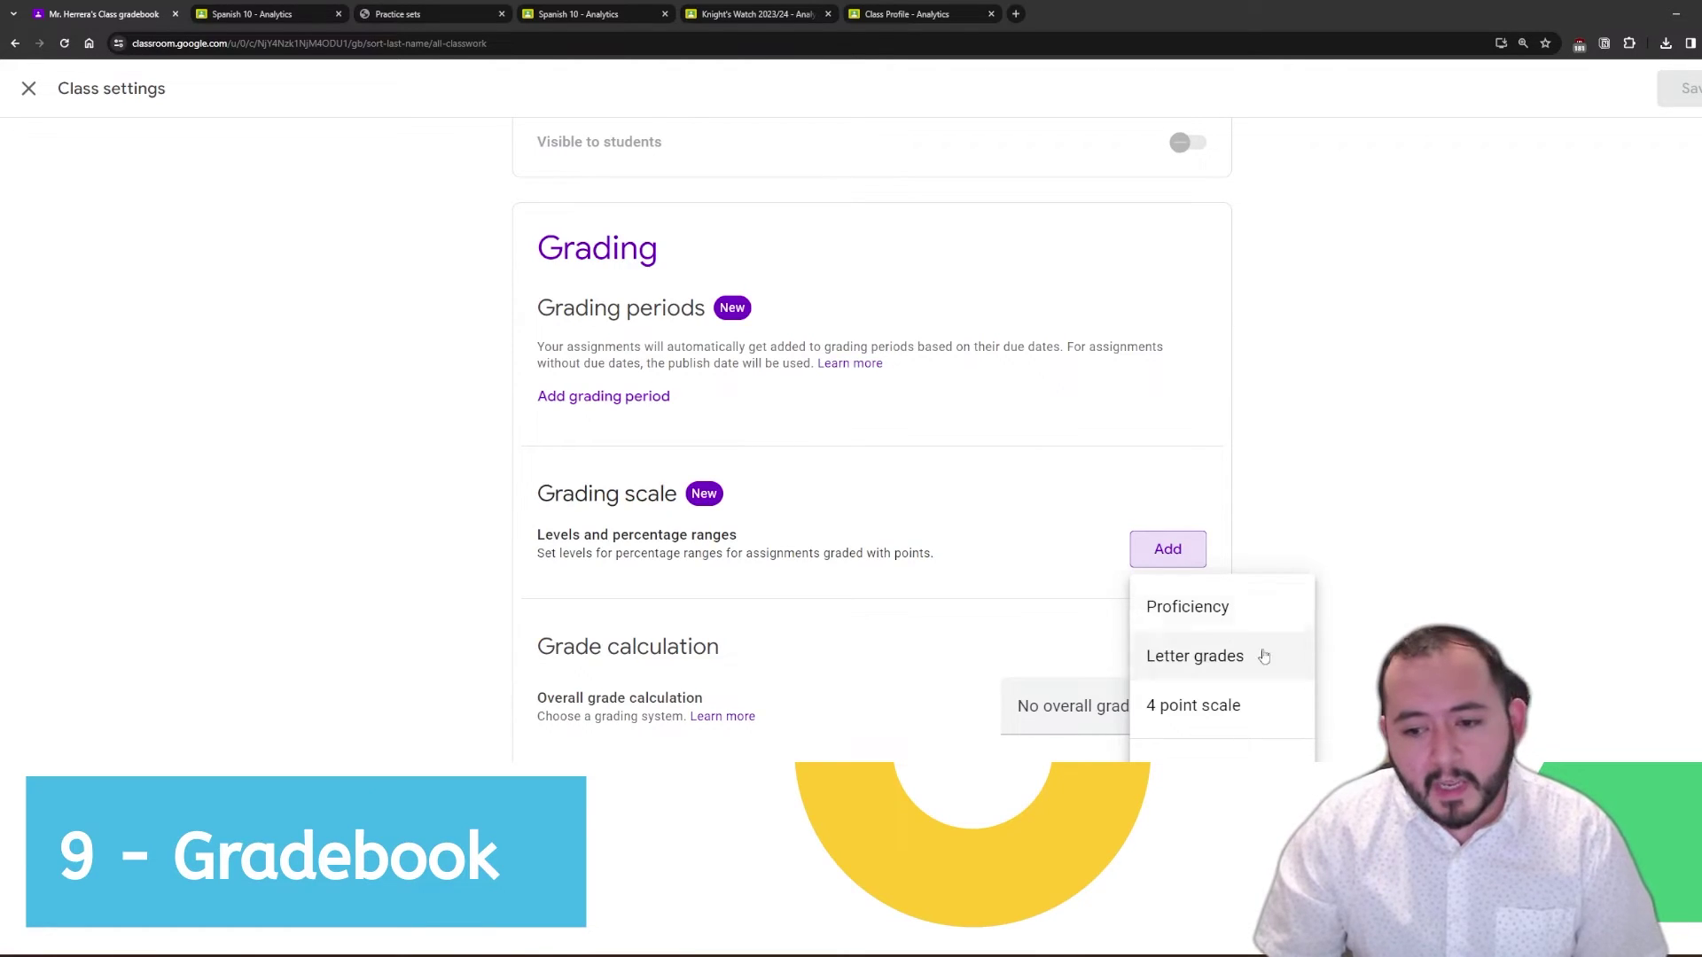
left_click(1365, 494)
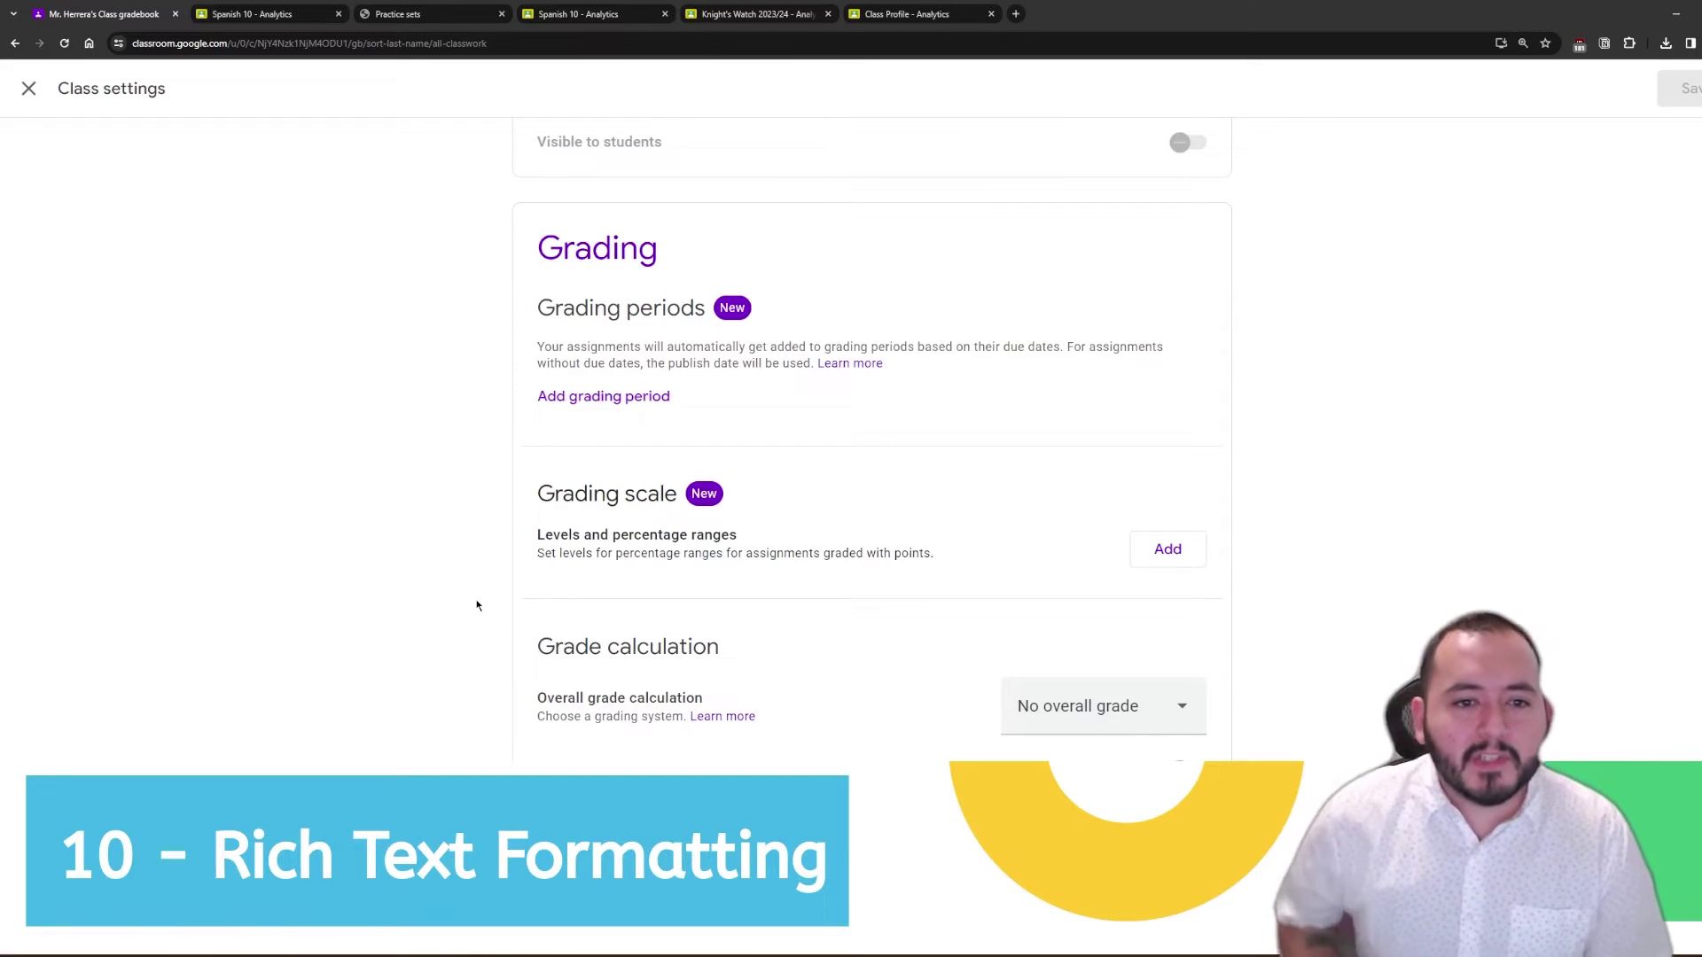
Step: Start a new announcement in the class stream reading 'Hello everyone!'
left_click(30, 92)
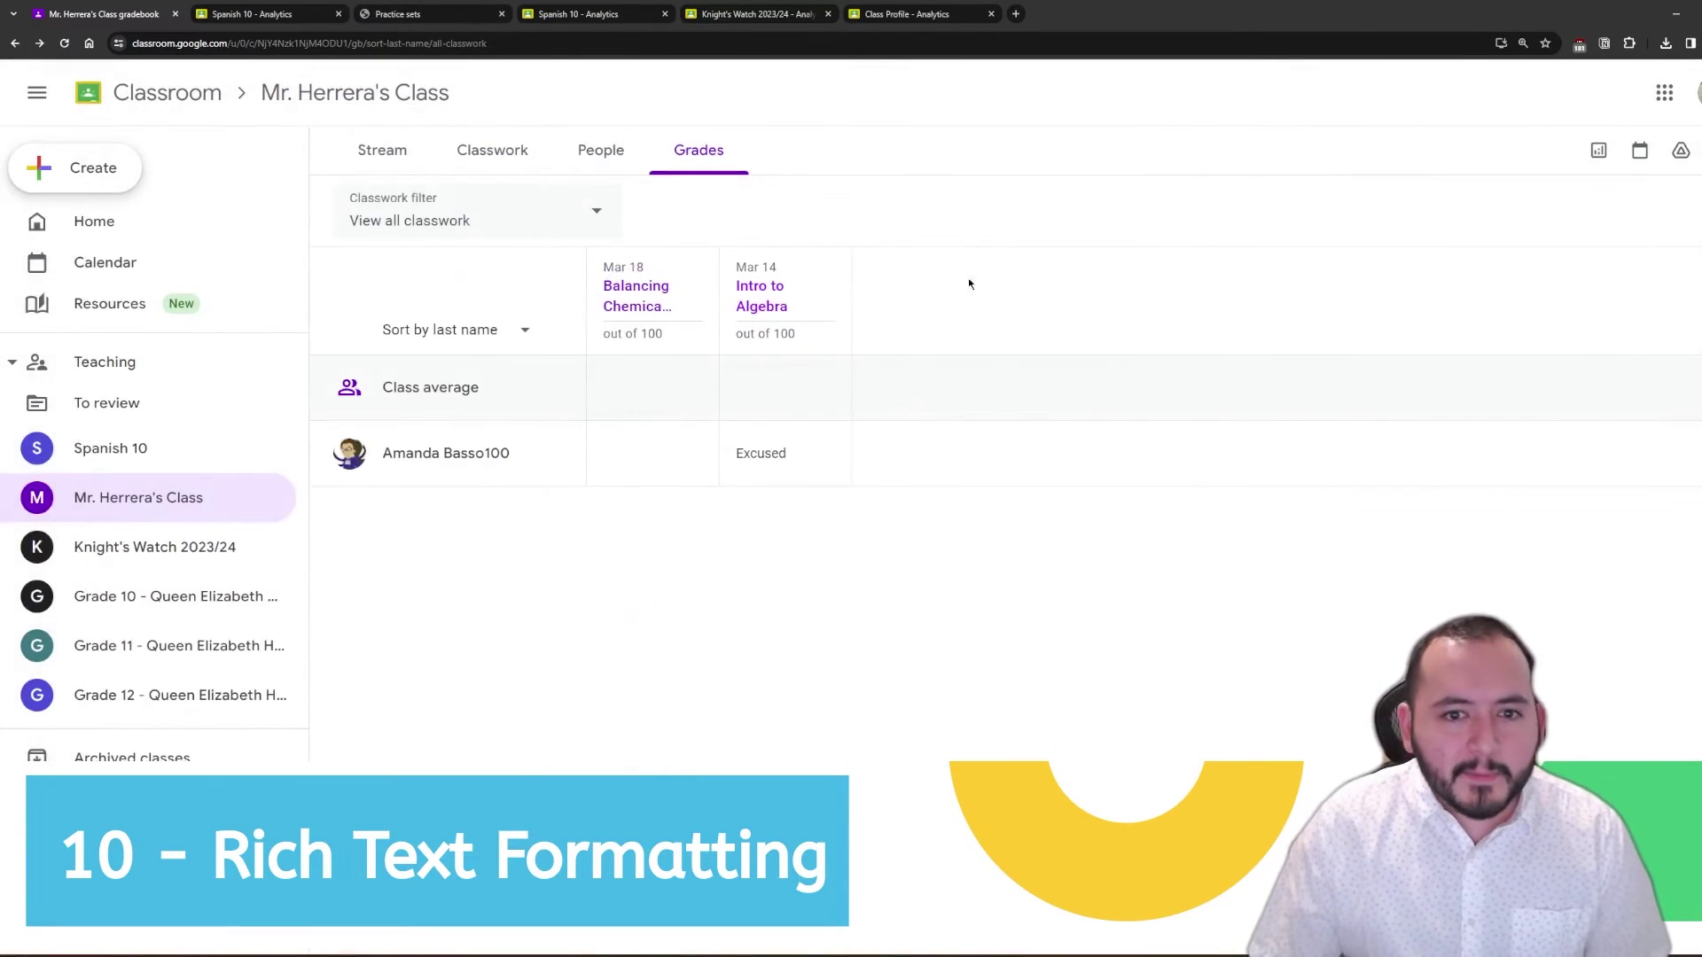
left_click(382, 149)
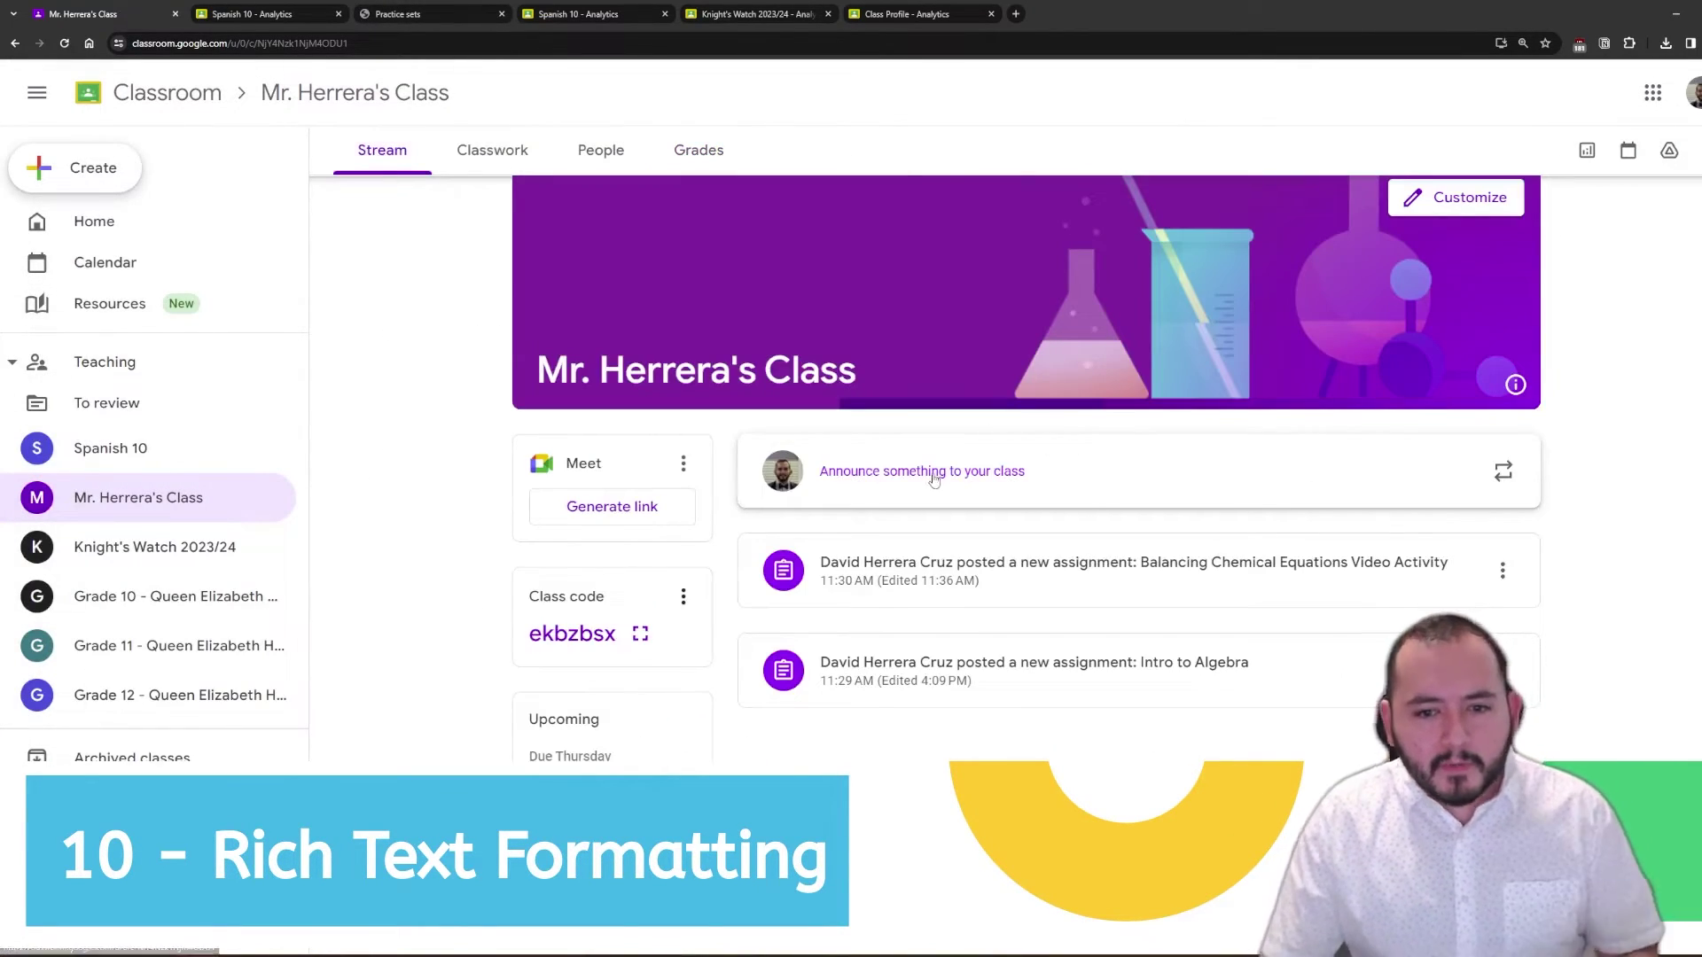
left_click(1093, 487)
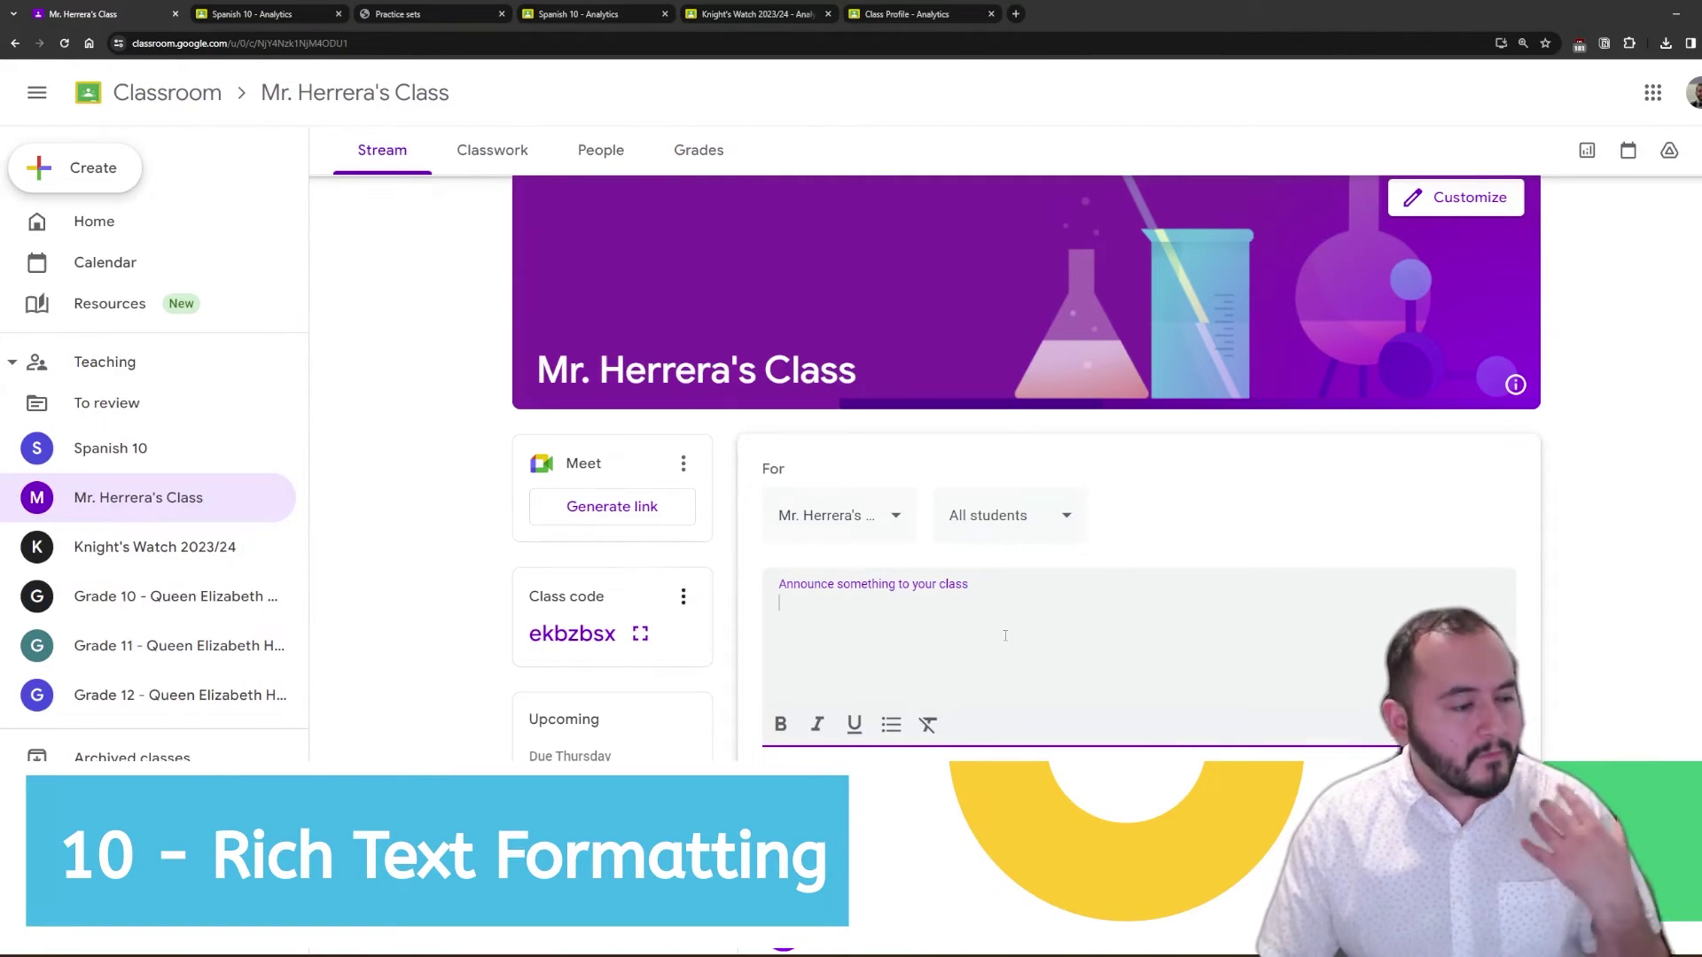
scroll(1001, 619, "down", 1)
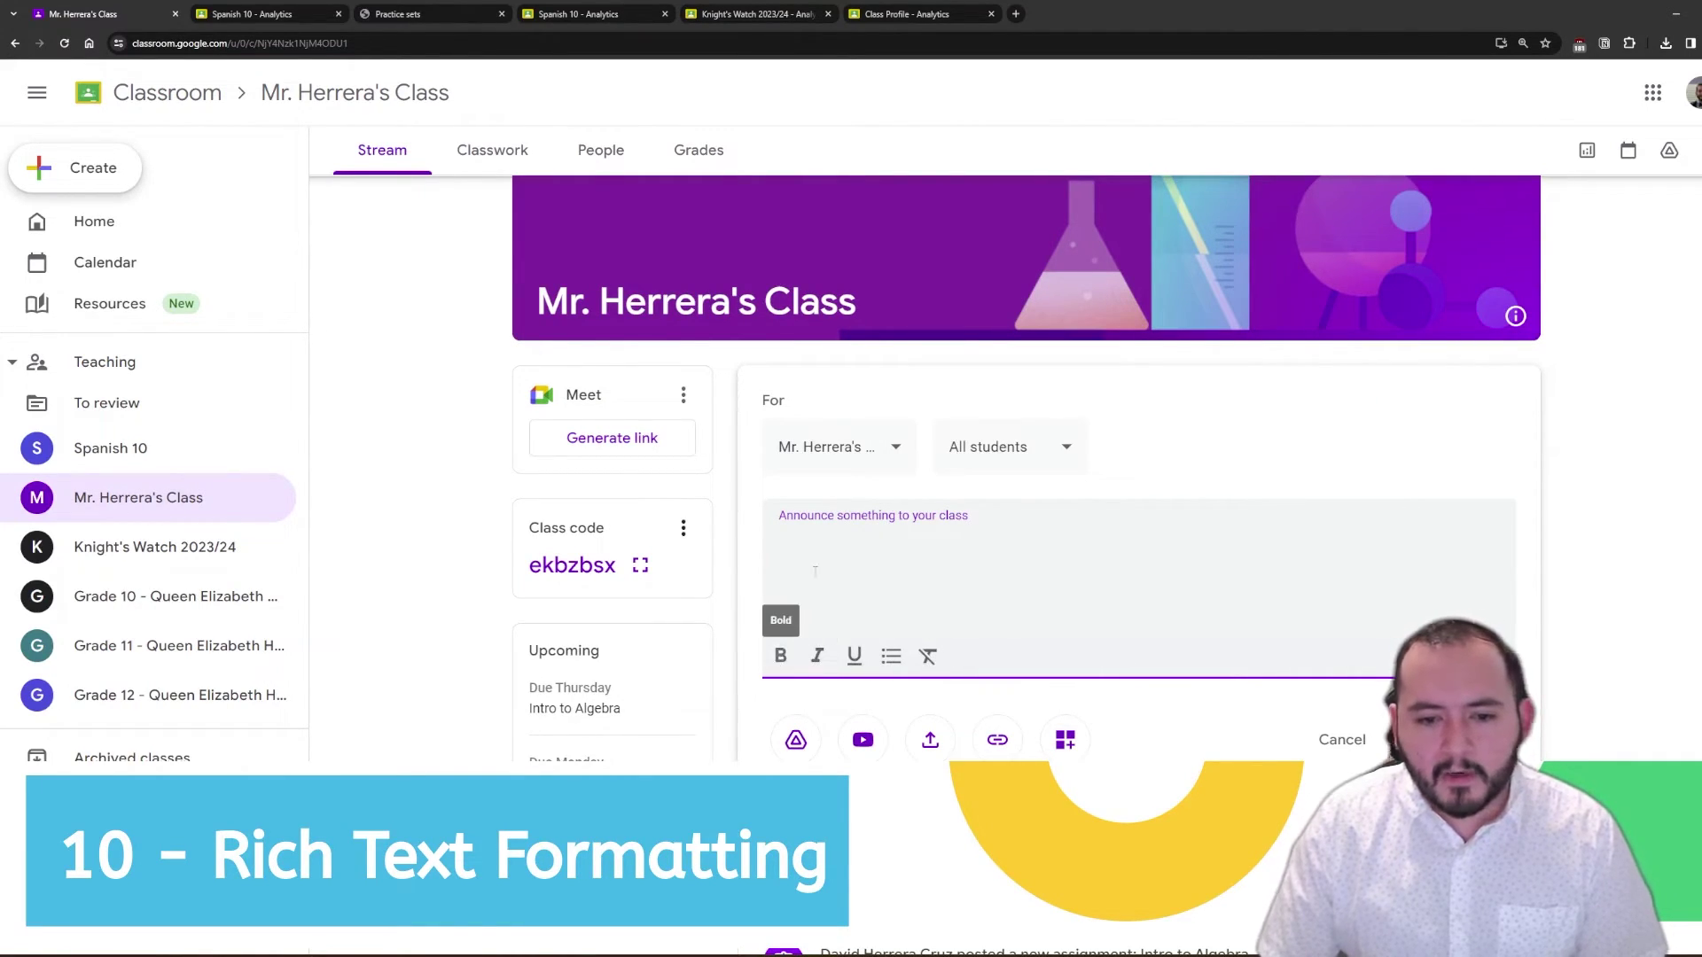
type("Hello")
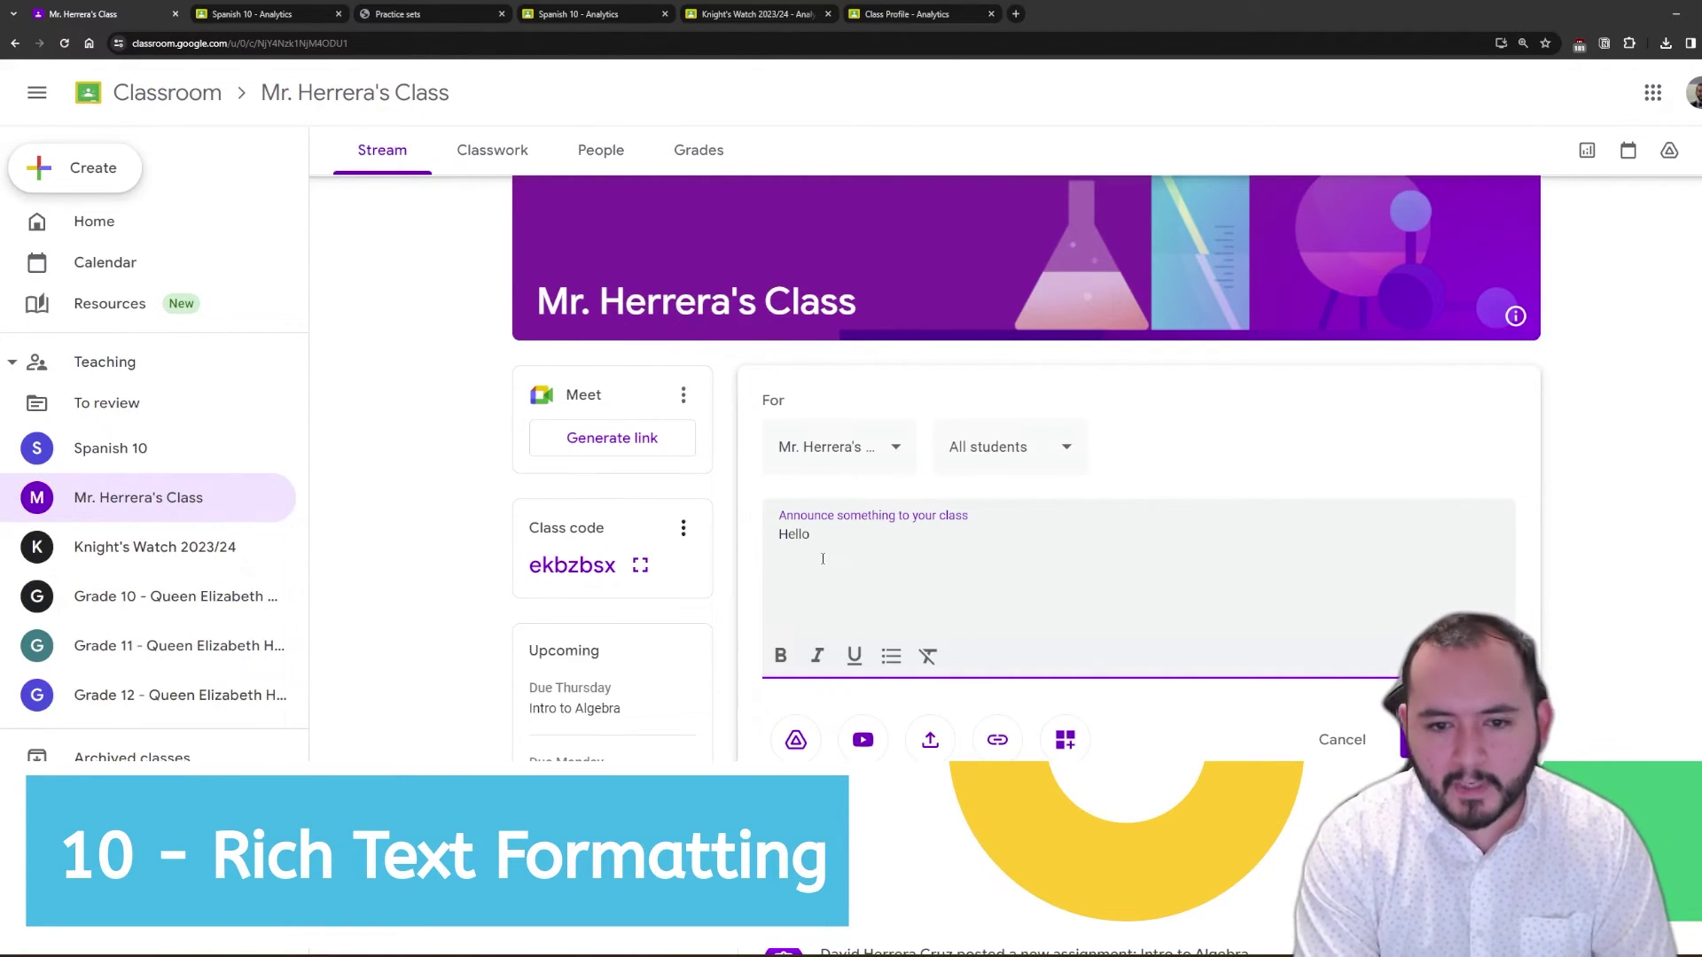
type(" everyone!")
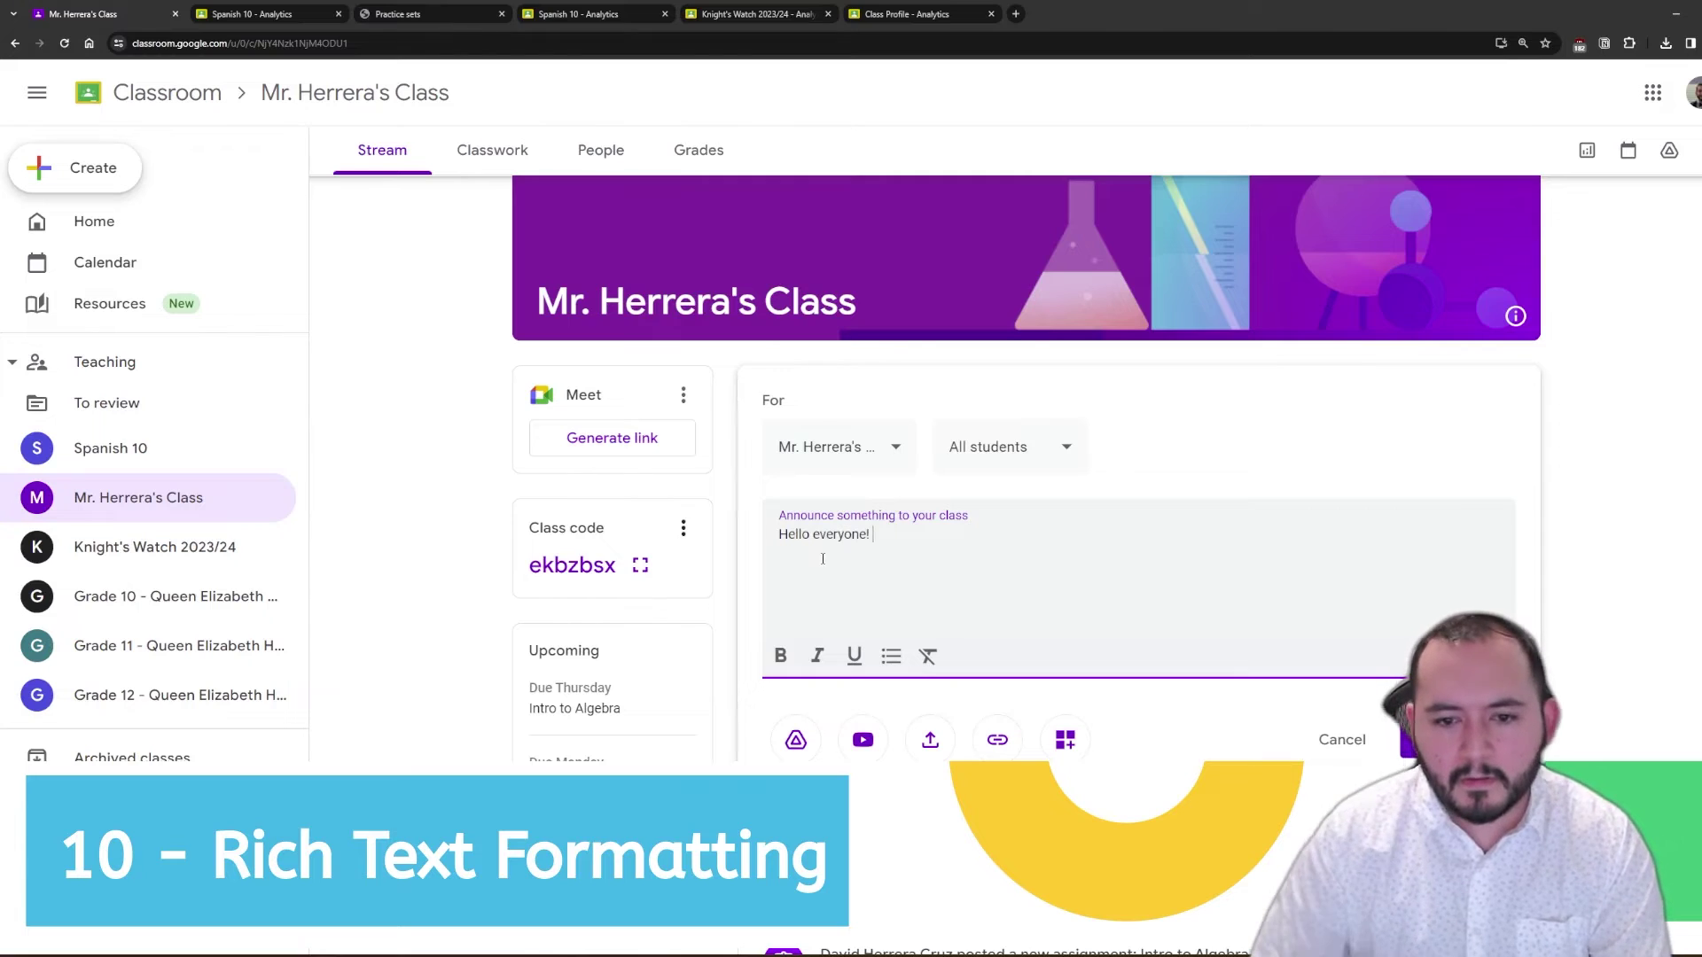
Step: Apply bold, italic, underline and a bullet to the greeting, then remove all formatting
left_click(780, 656)
left_click(817, 655)
left_click(855, 656)
left_click(969, 605)
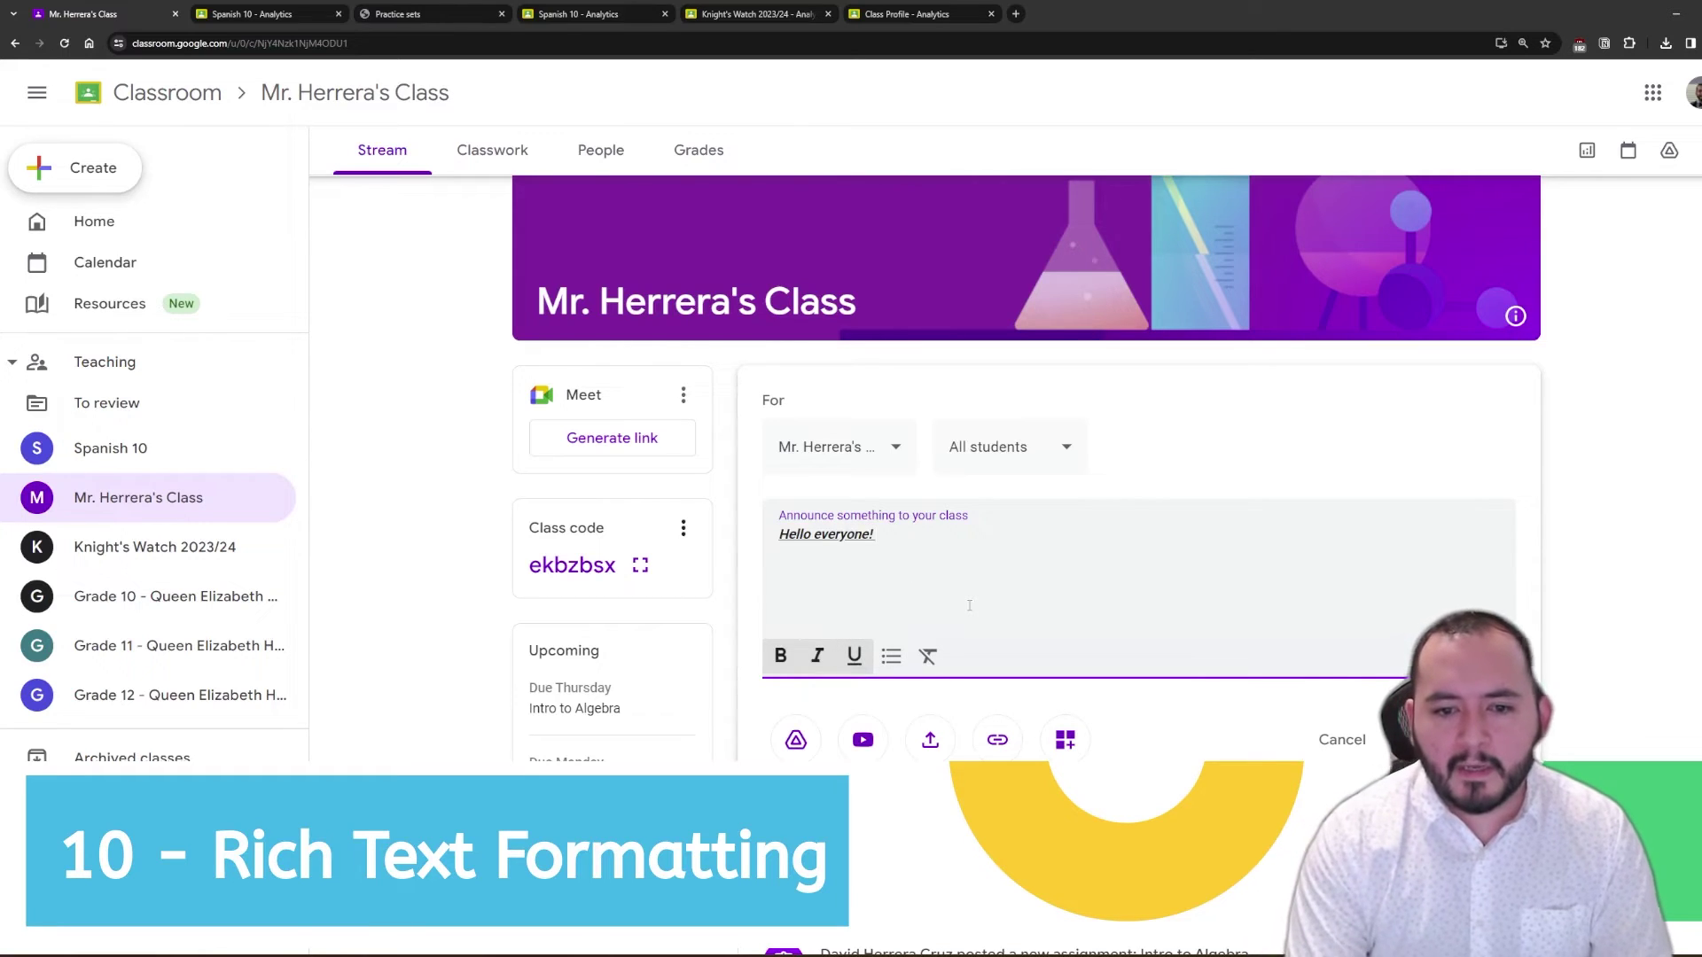
key("Return")
left_click(891, 656)
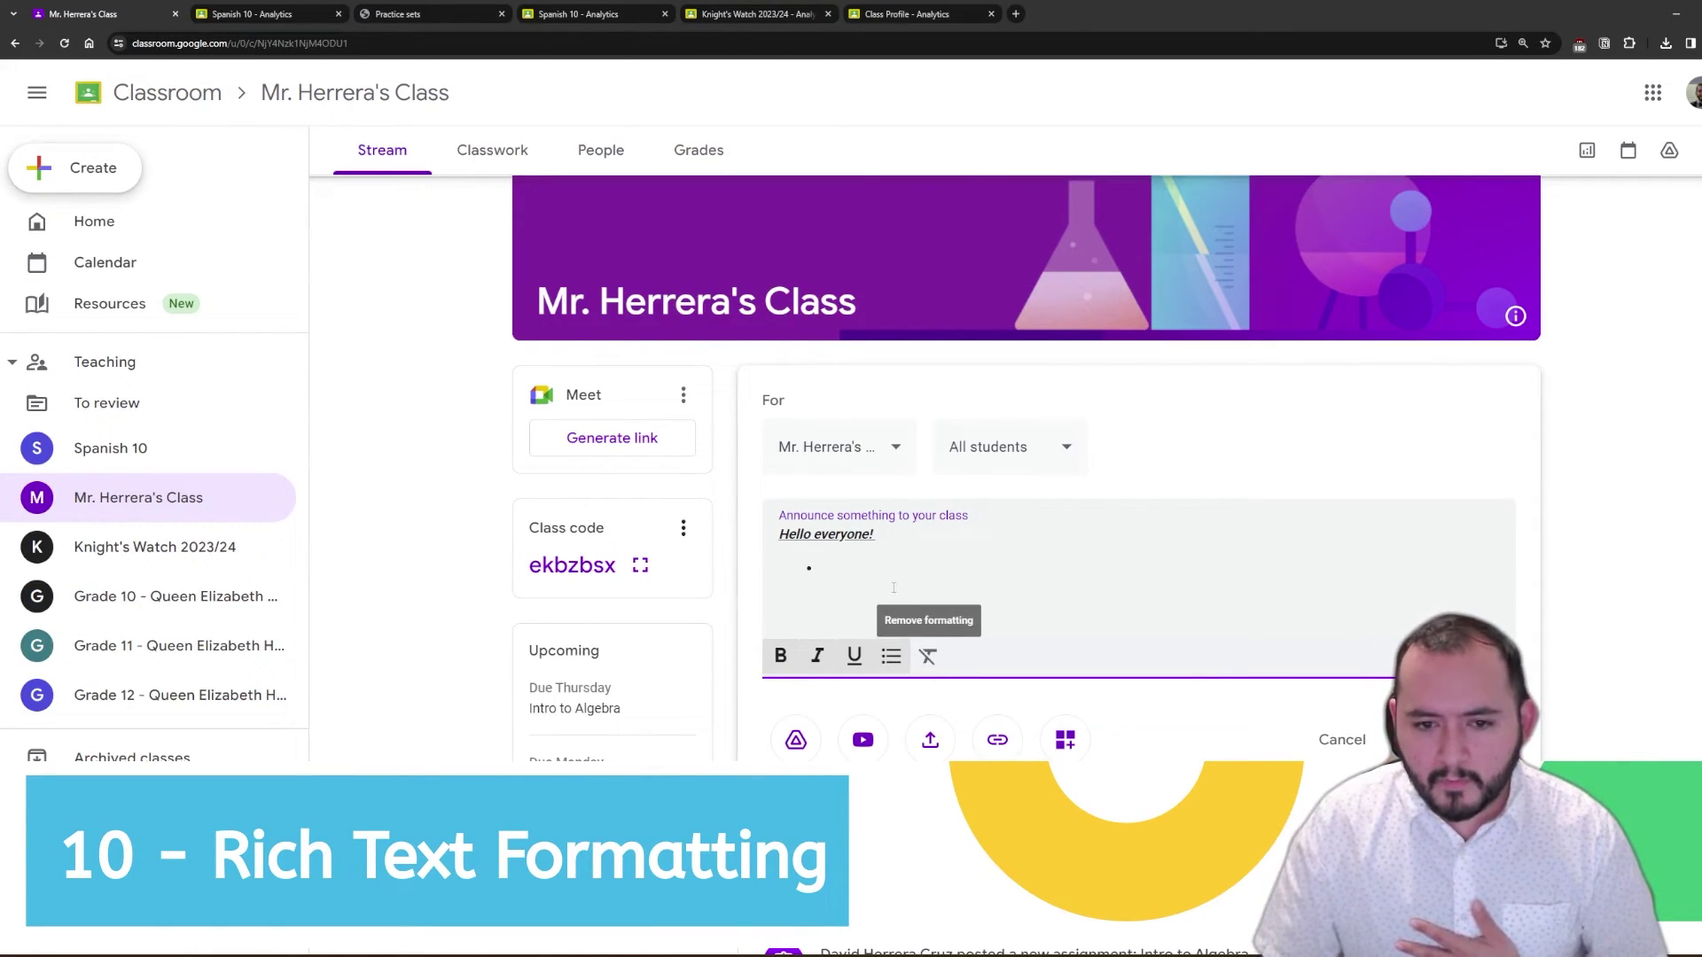
key("ctrl+a")
left_click(930, 658)
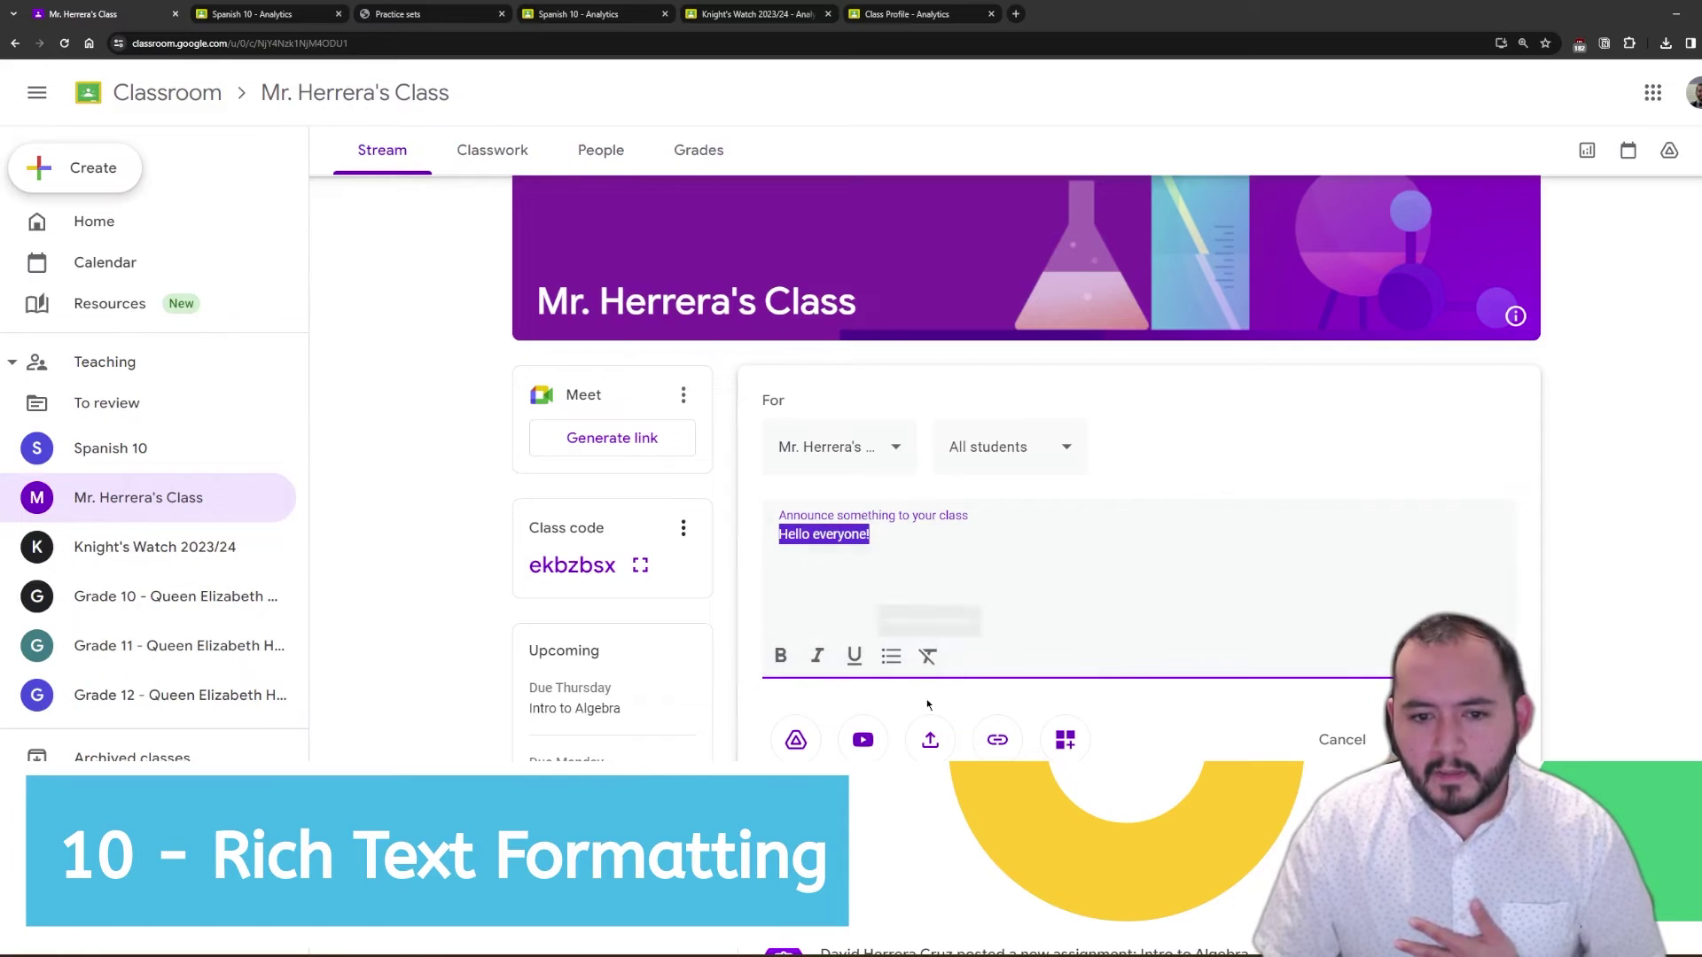